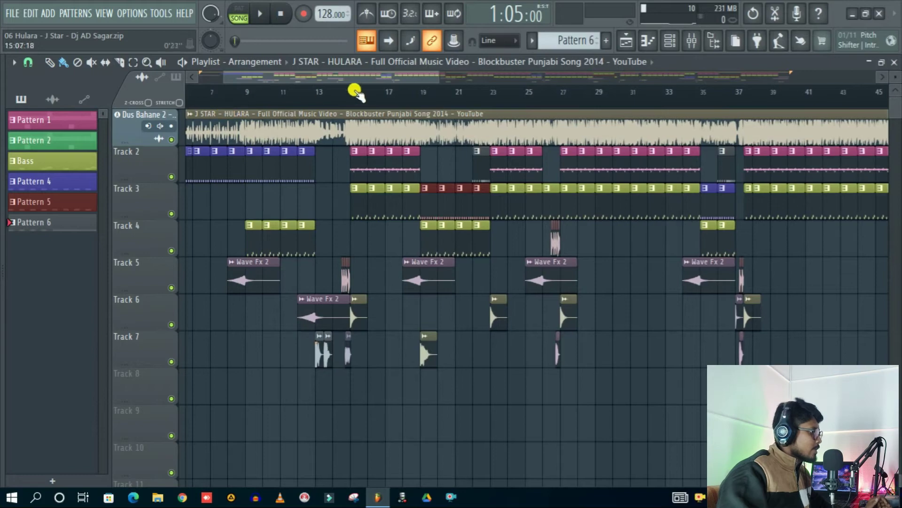
Play the arrangement from about bar 14 and skip ahead to listen to the first drop around bars 16 to 18.
scroll(413, 94, up, 5)
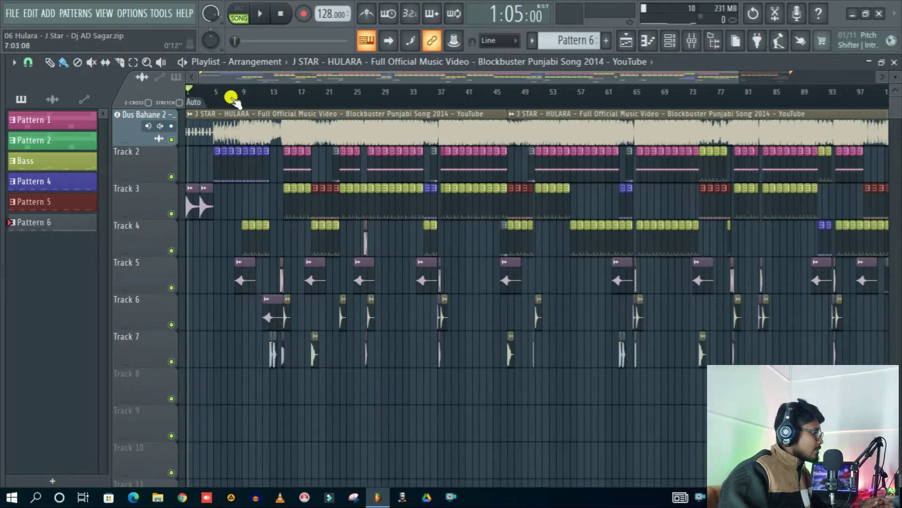
click(465, 86)
key(space)
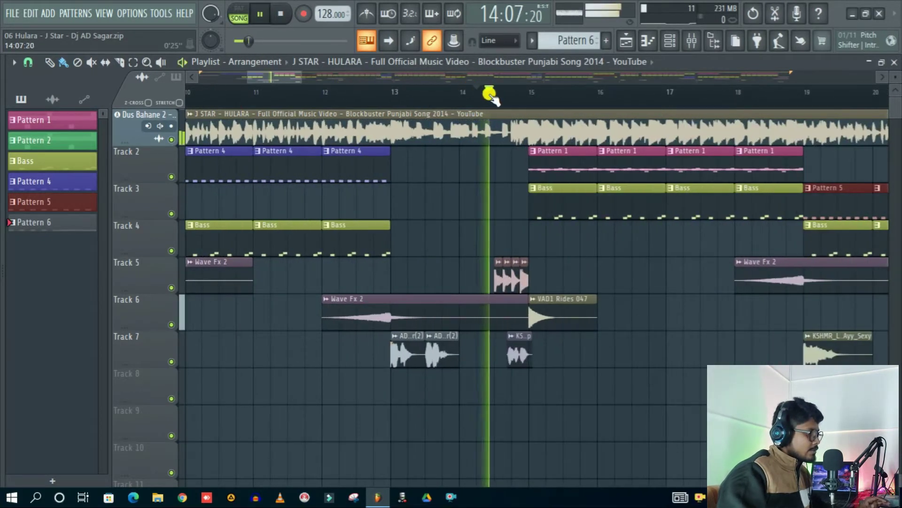
scroll(489, 94, down, 5)
scroll(402, 94, up, 5)
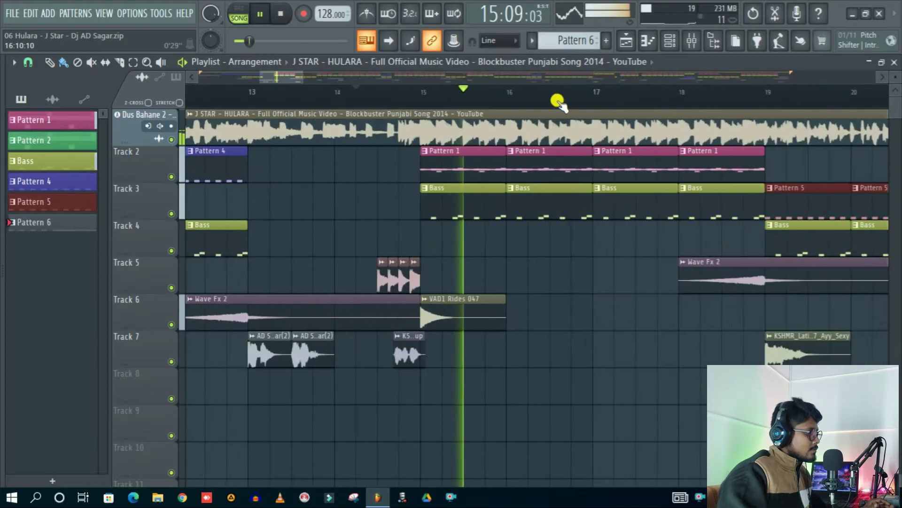
click(559, 97)
scroll(585, 97, down, 4)
click(535, 92)
scroll(582, 91, down, 4)
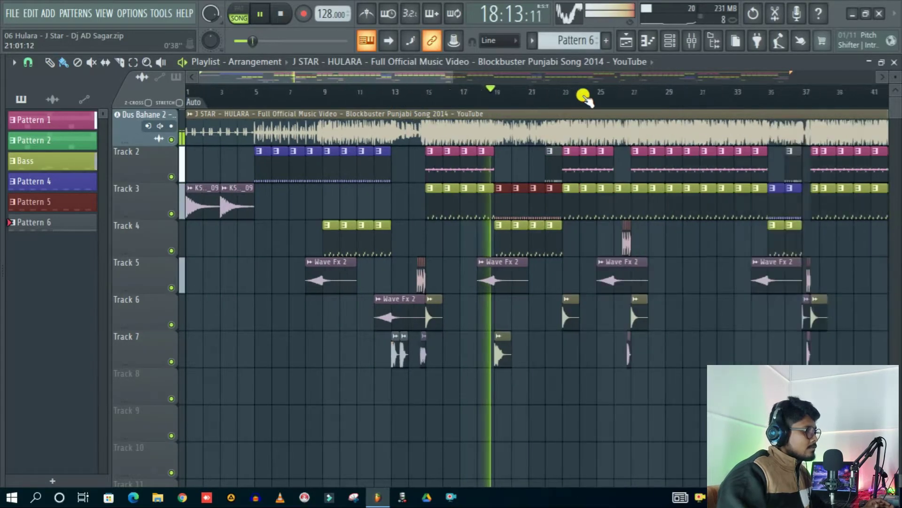
Listen to the section from bar 21 and the part around bar 24, then stop playback.
scroll(485, 89, up, 4)
click(504, 89)
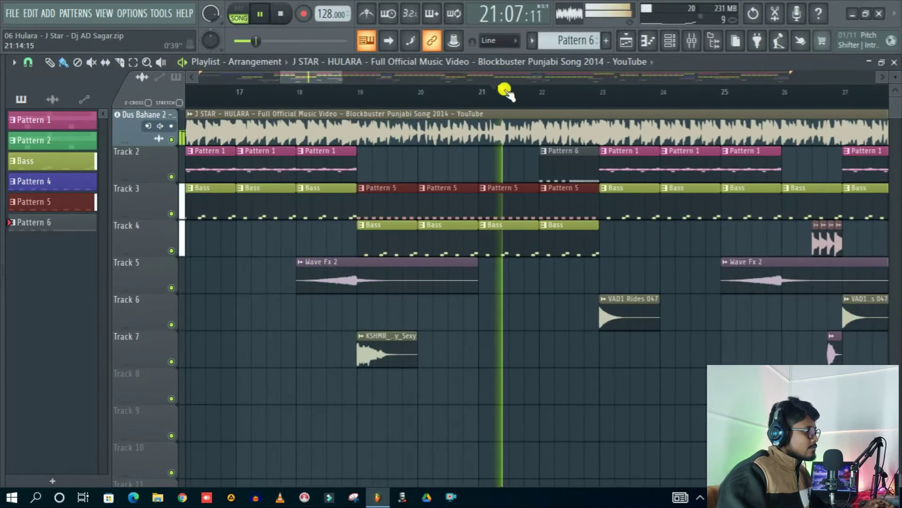
scroll(578, 90, down, 4)
scroll(477, 101, up, 4)
scroll(476, 102, up, 3)
scroll(558, 102, down, 3)
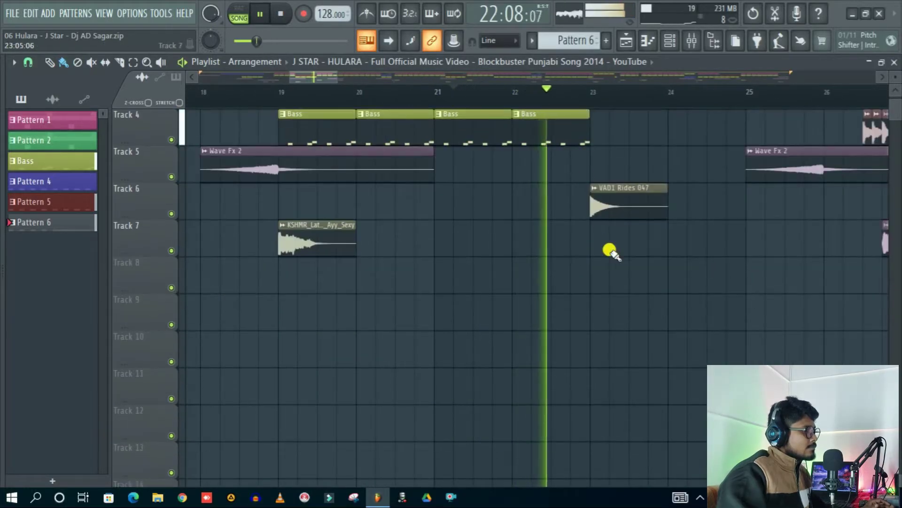
scroll(611, 252, up, 3)
scroll(650, 97, down, 4)
click(673, 93)
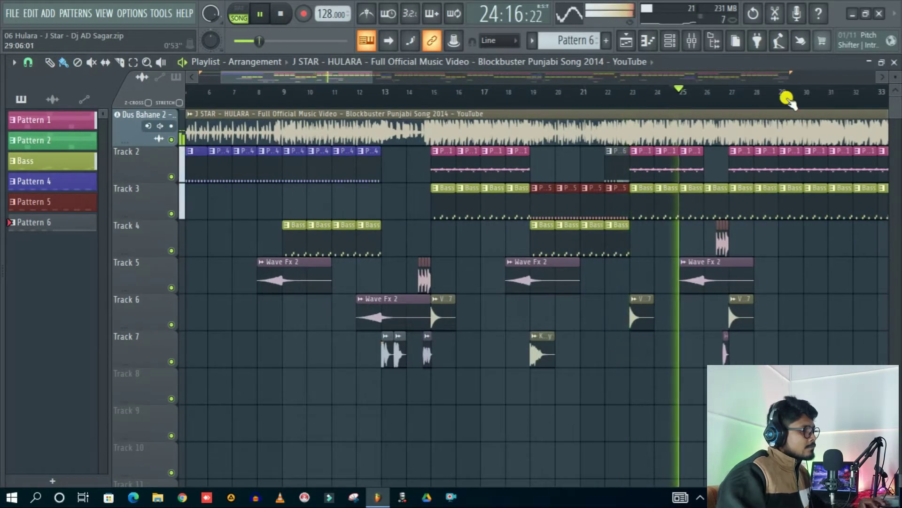
key(space)
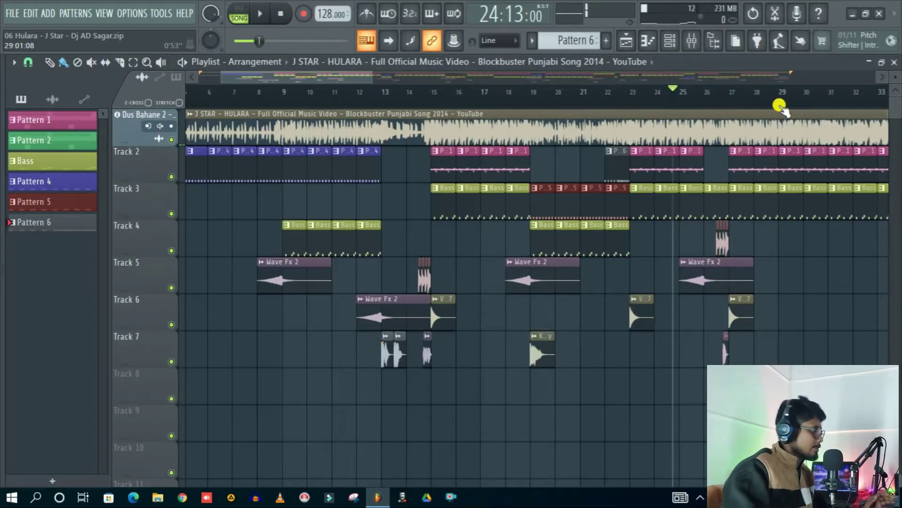
Play the song's intro from bar 1 to hear its existing effects, then stop playback.
scroll(547, 99, down, 3)
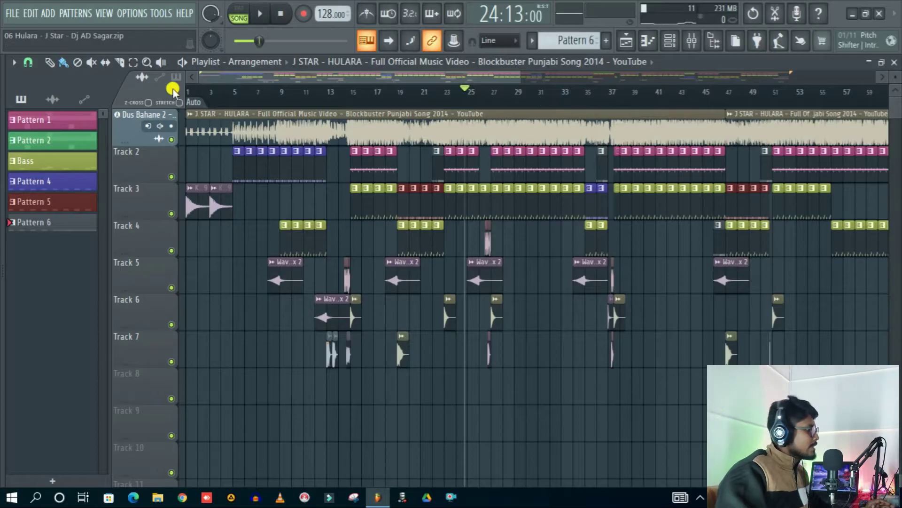
scroll(188, 89, up, 5)
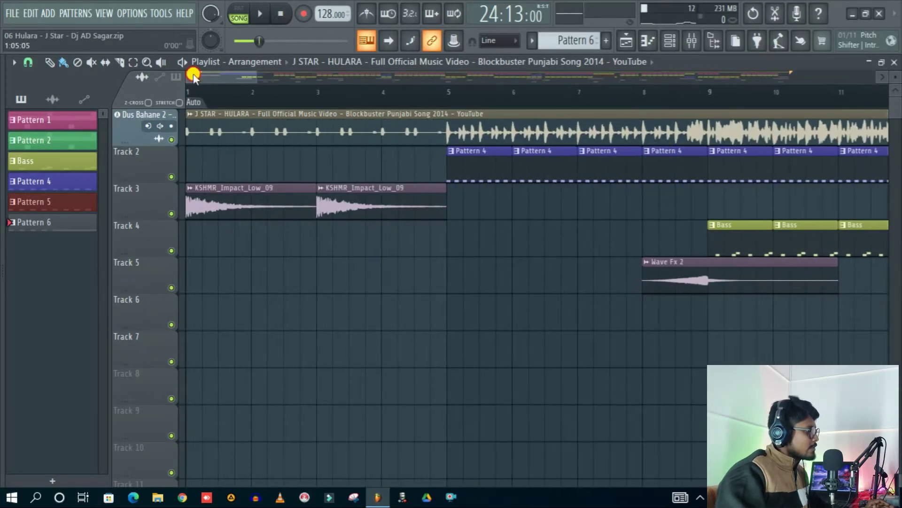
scroll(383, 87, down, 2)
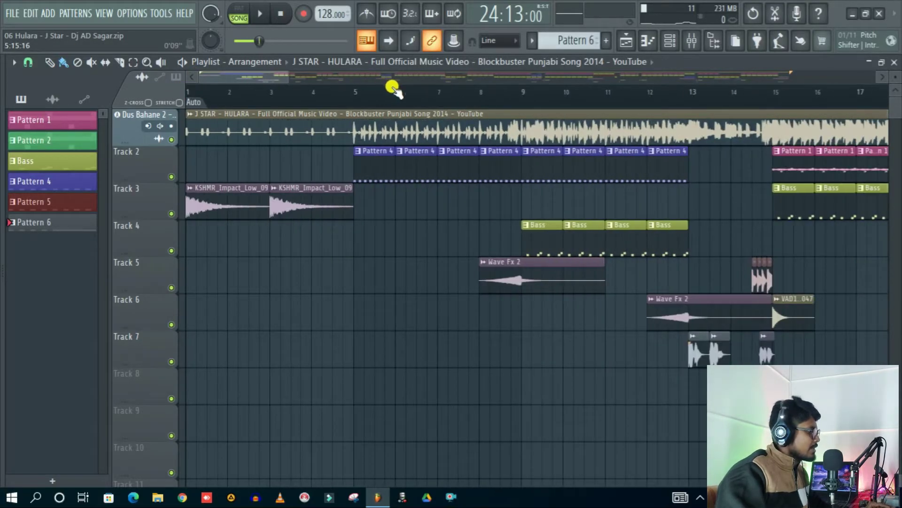
click(190, 89)
key(space)
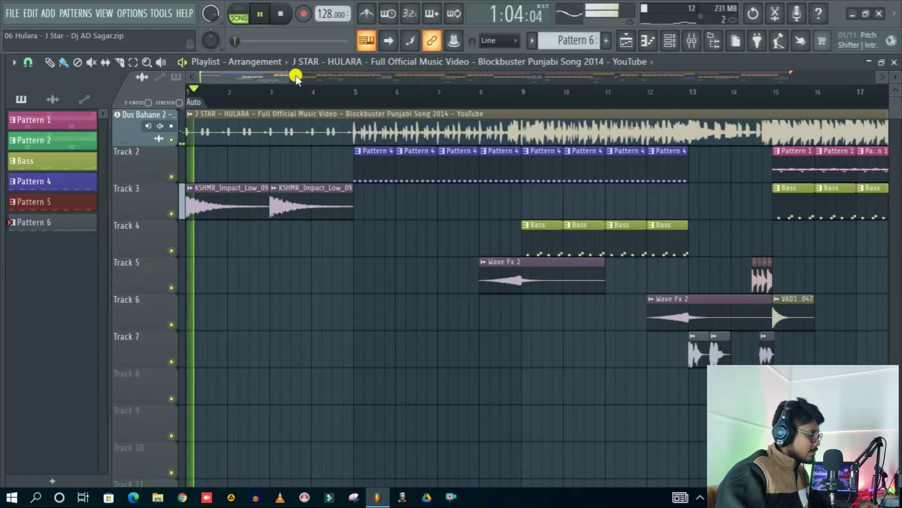
key(space)
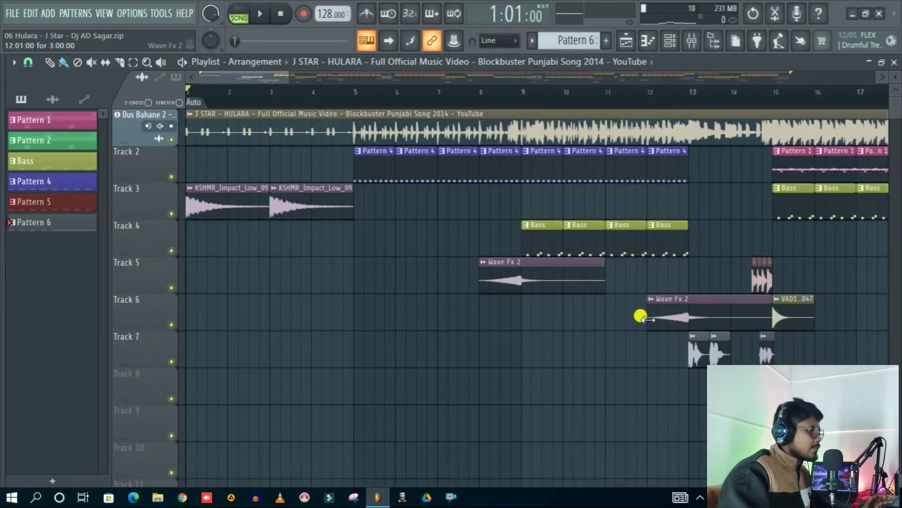
Delete the two Wave Fx 2 clips before bar 15 and both KSHMR_Impact_Low_09 clips from the intro.
right_click(661, 303)
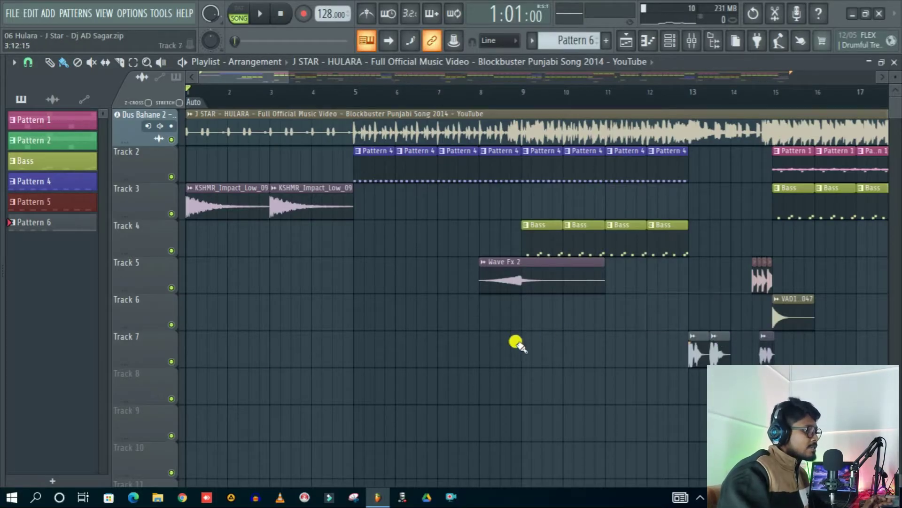
right_click(576, 282)
right_click(282, 195)
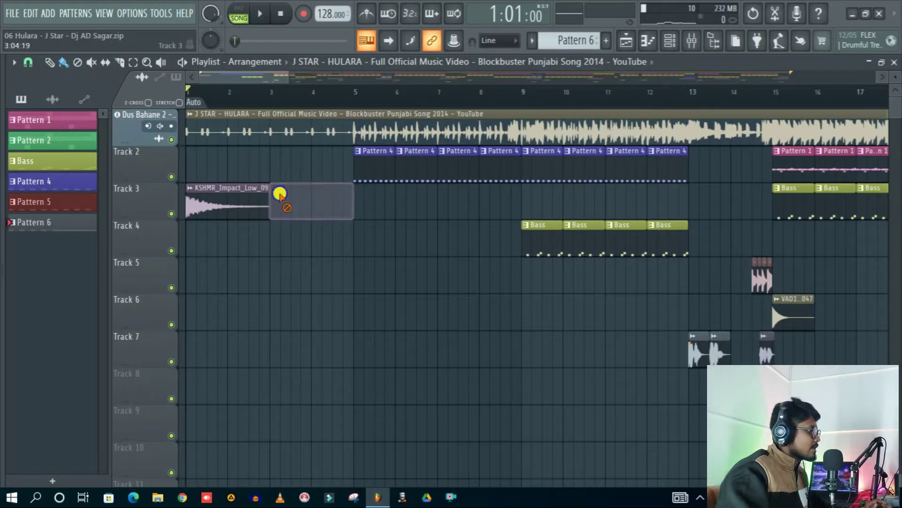
right_click(222, 207)
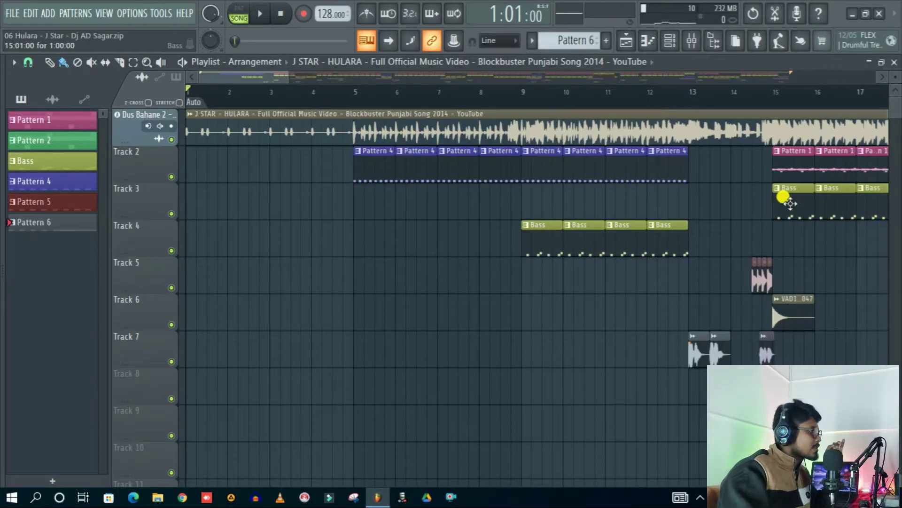
scroll(757, 103, down, 2)
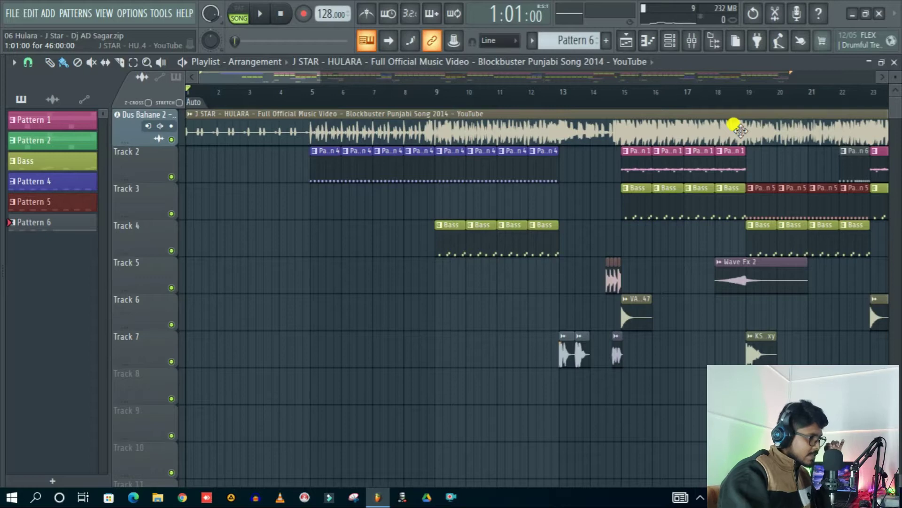
scroll(599, 95, down, 2)
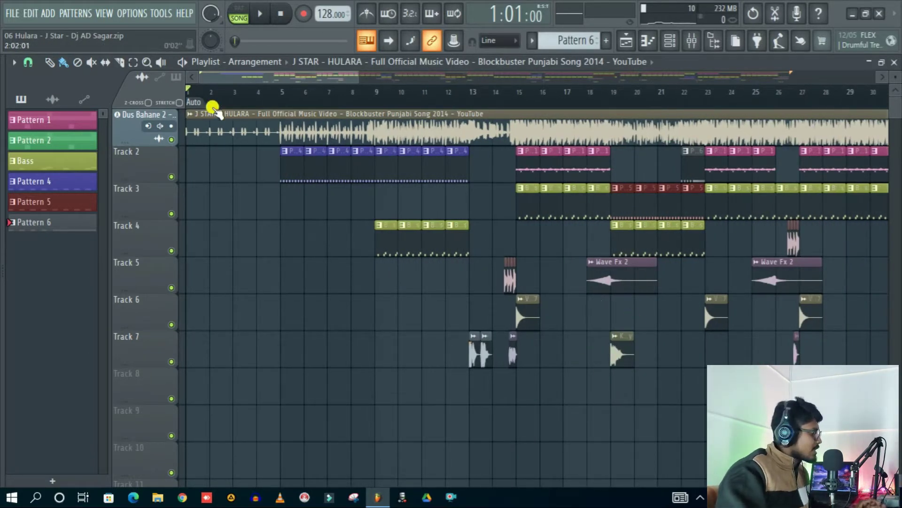
scroll(227, 97, up, 4)
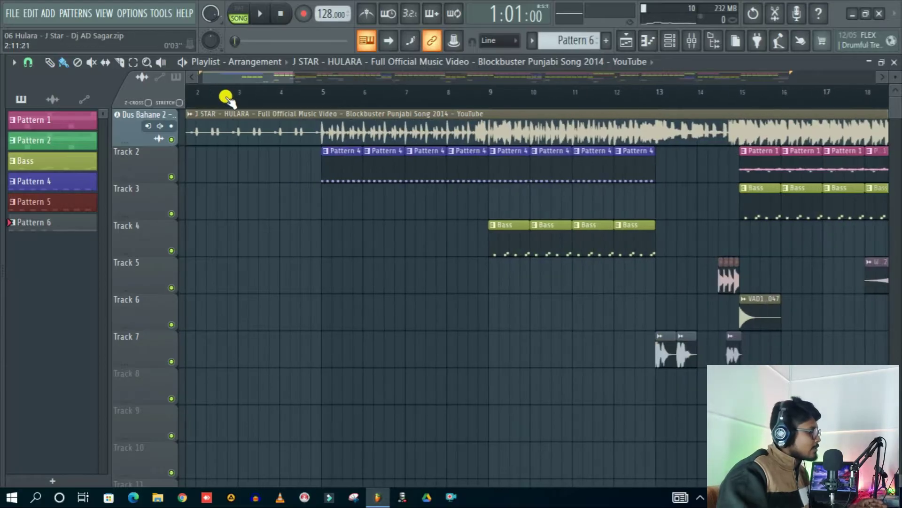
scroll(483, 92, down, 3)
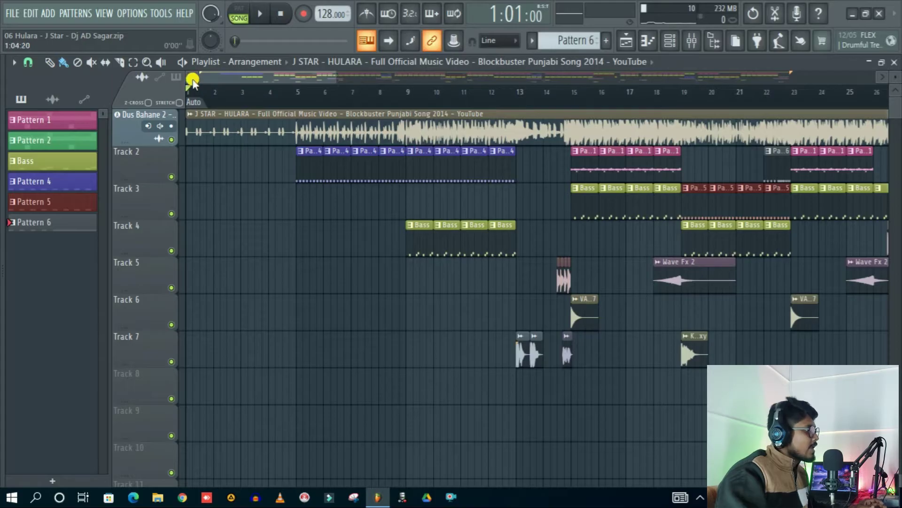
click(359, 387)
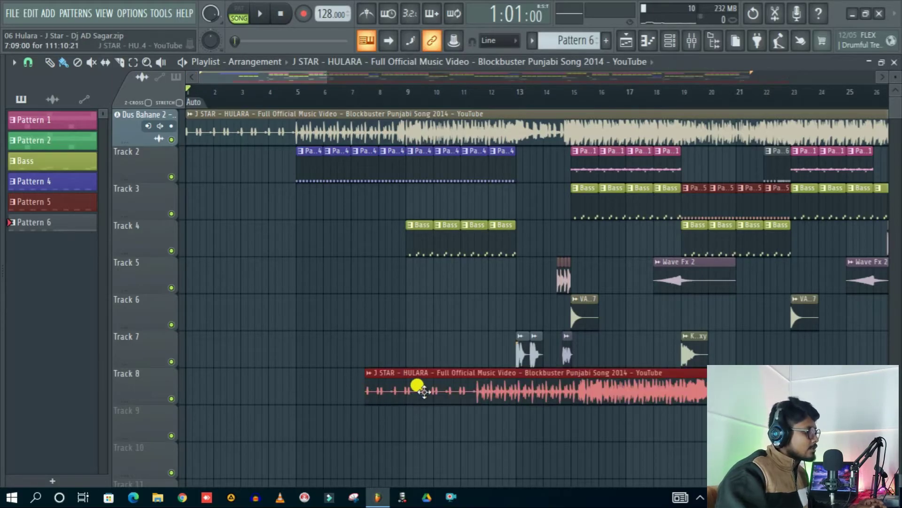
right_click(417, 386)
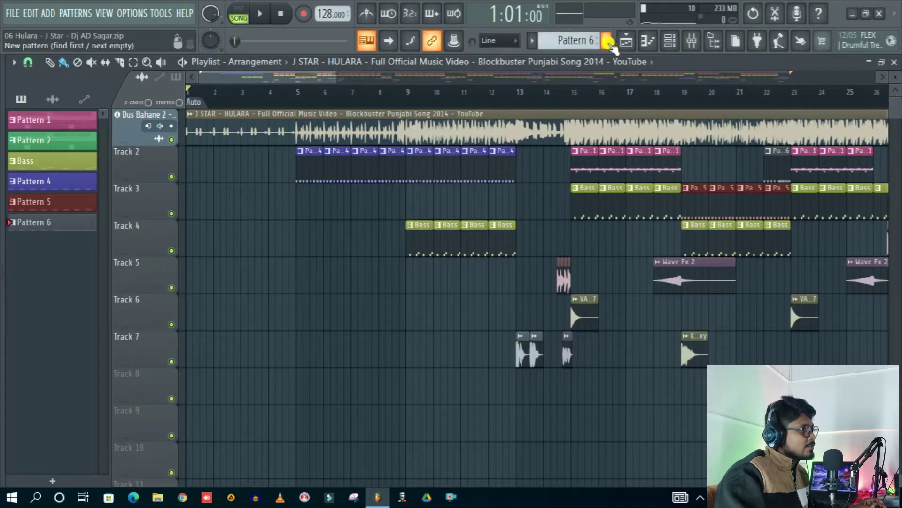
Create a new pattern named Riser and give it a red color.
click(608, 42)
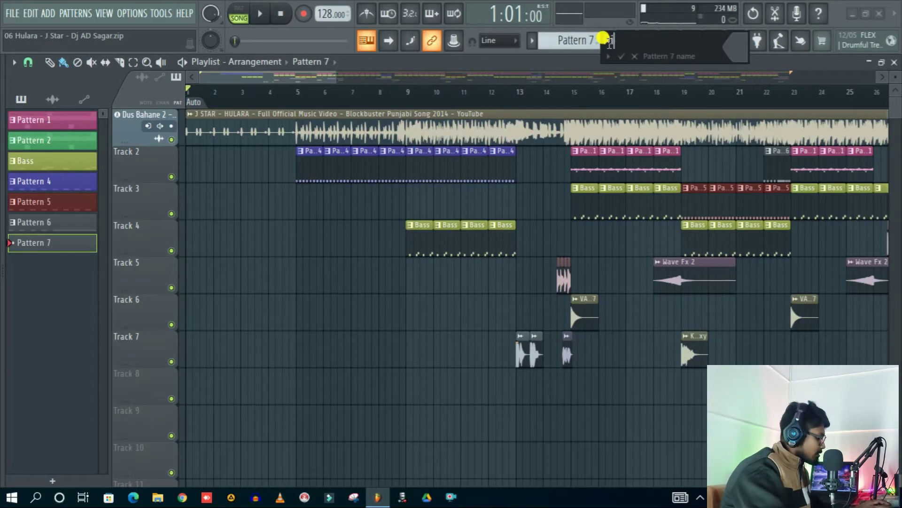
text(rise)
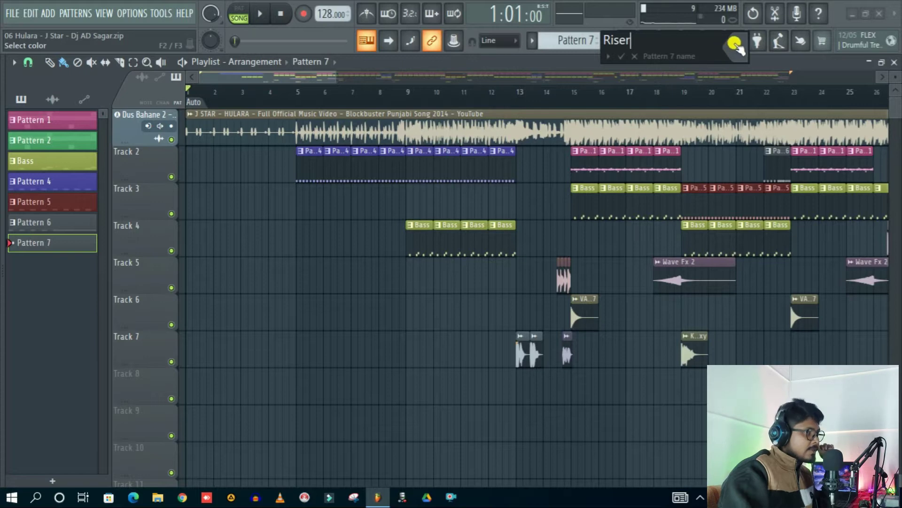
click(736, 47)
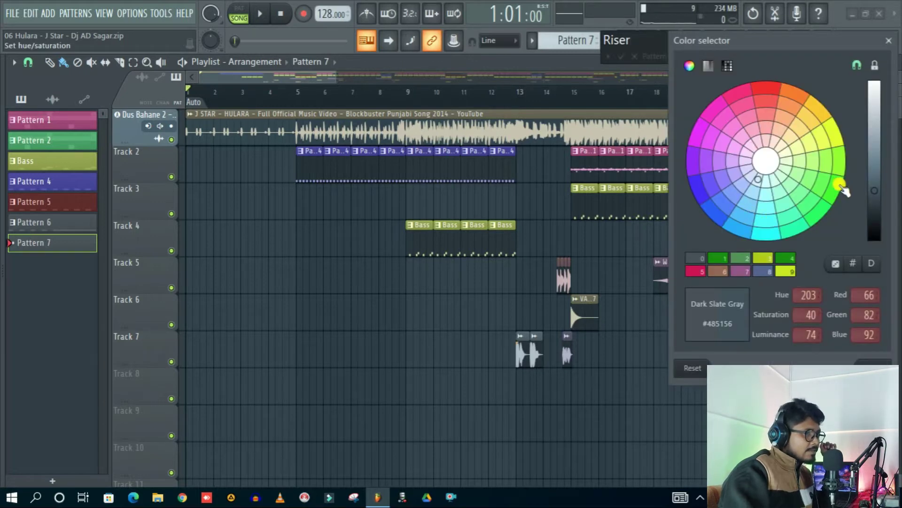
click(766, 91)
click(873, 369)
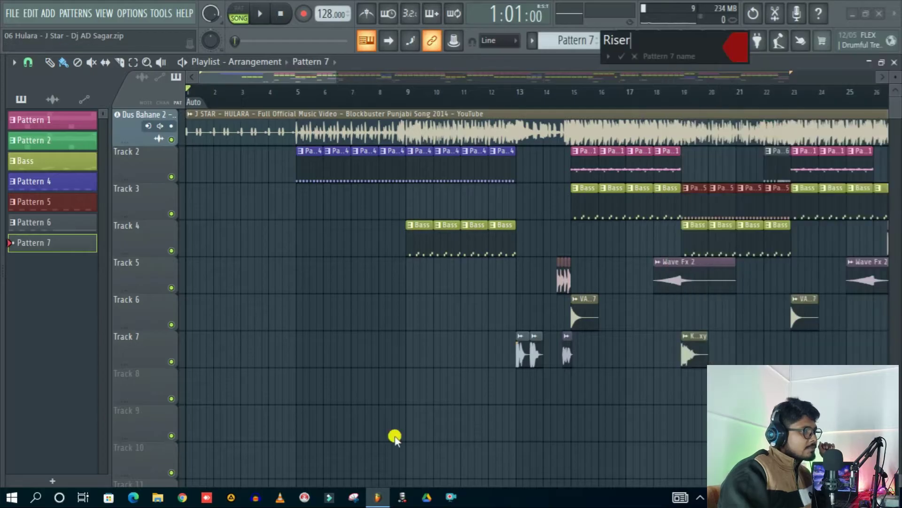
key(Return)
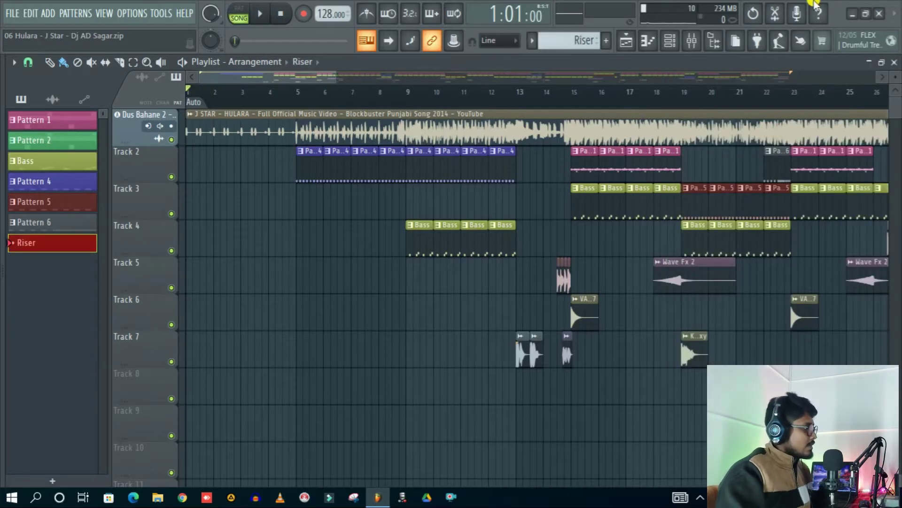
Place the Riser pattern on Track 8 at bar 1 and extend the clip to 12 bars, ending at bar 13.
click(368, 389)
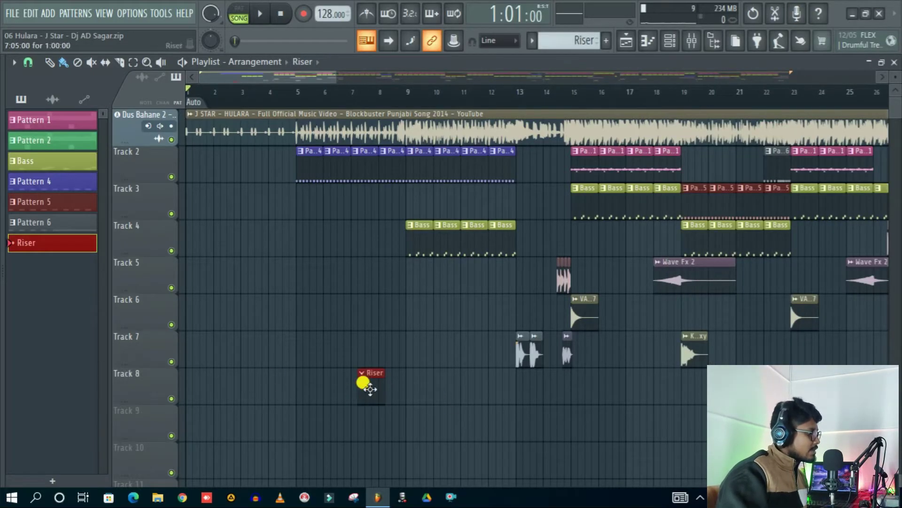
drag(370, 388, 3, 411)
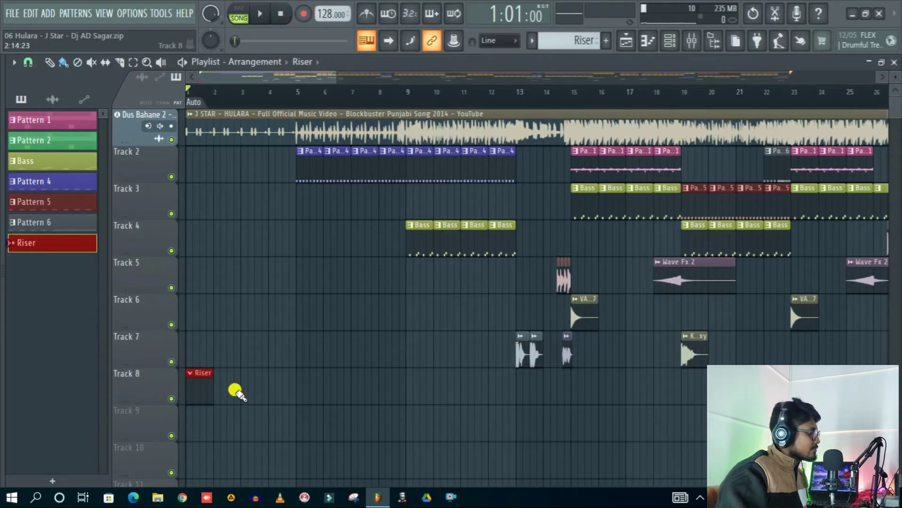
scroll(193, 91, up, 2)
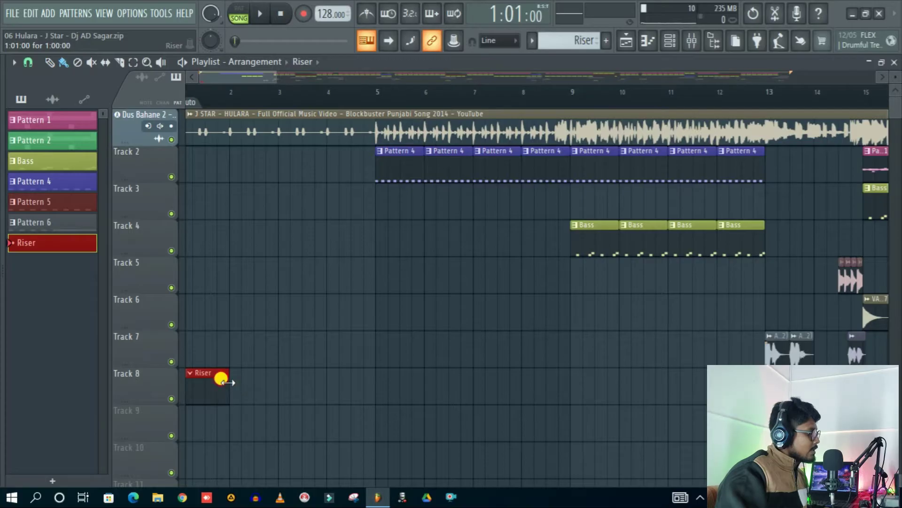
drag(227, 382, 759, 390)
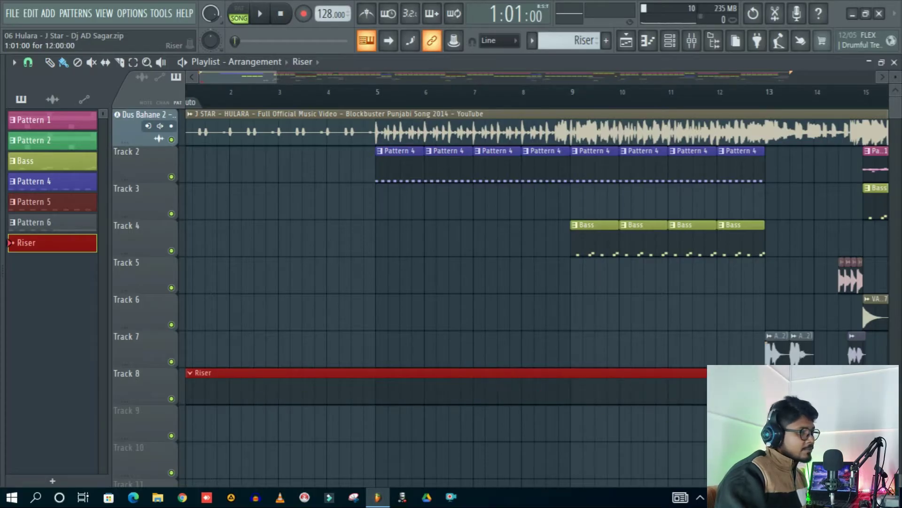
scroll(627, 105, down, 2)
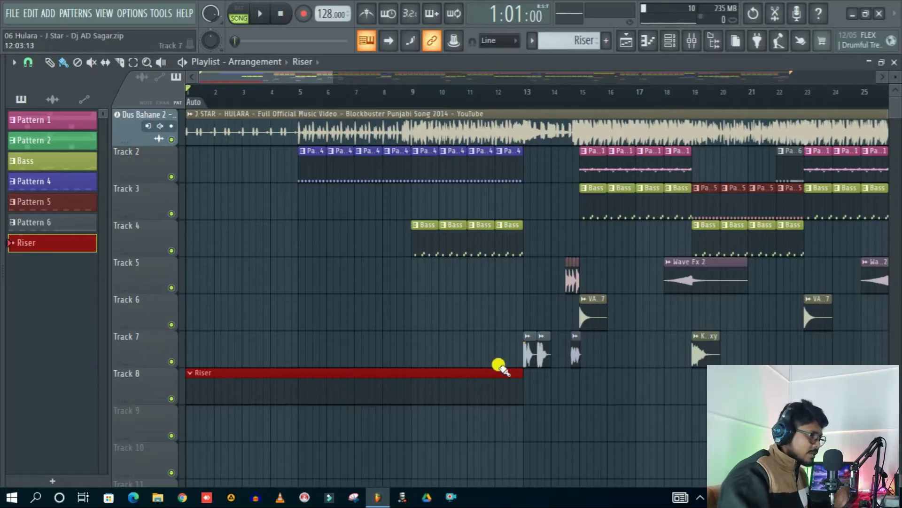
Open the channel rack and filter it to show only the Unsorted channels.
click(669, 41)
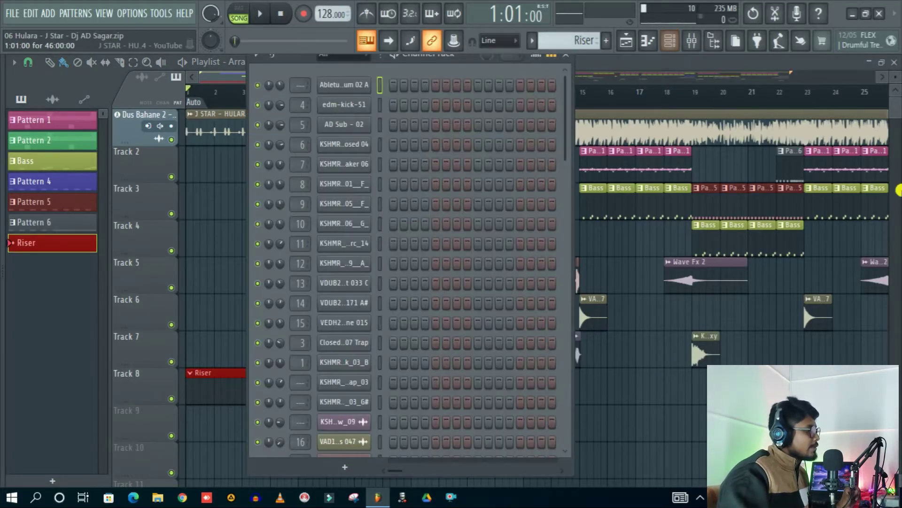
scroll(413, 241, down, 6)
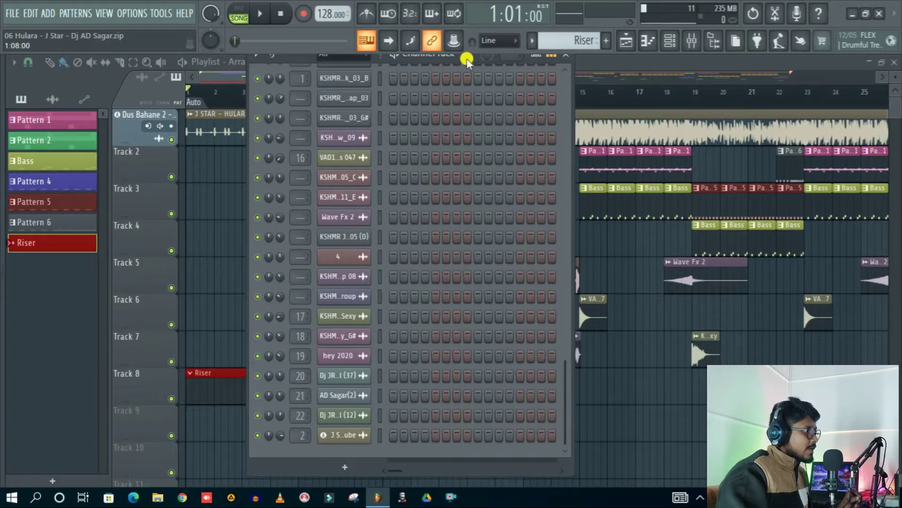
drag(465, 57, 571, 61)
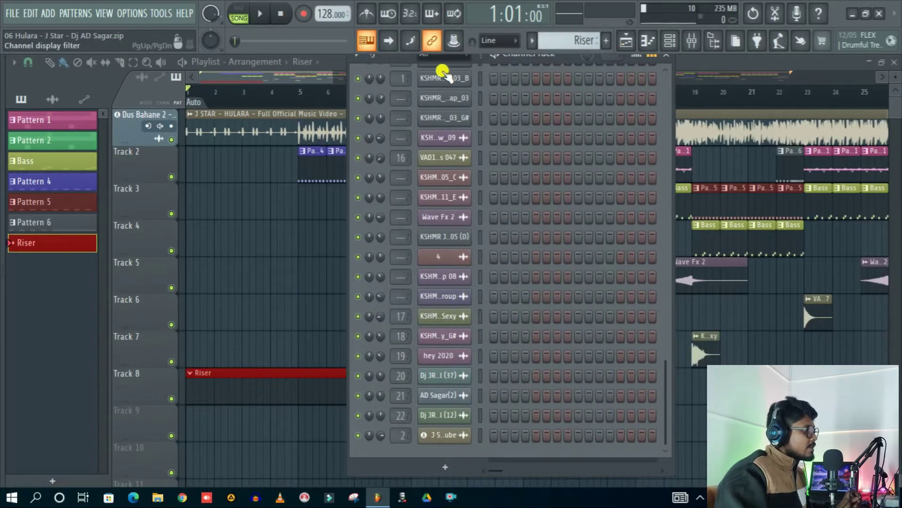
click(437, 57)
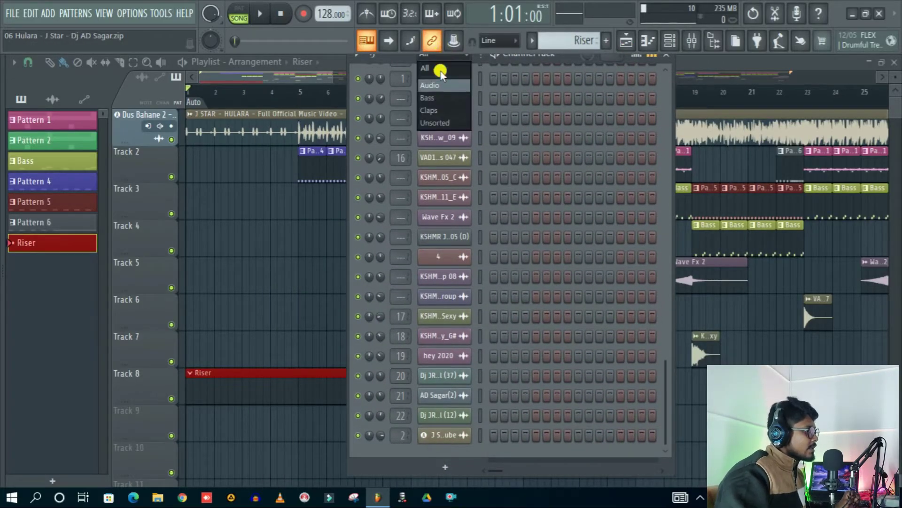
click(433, 121)
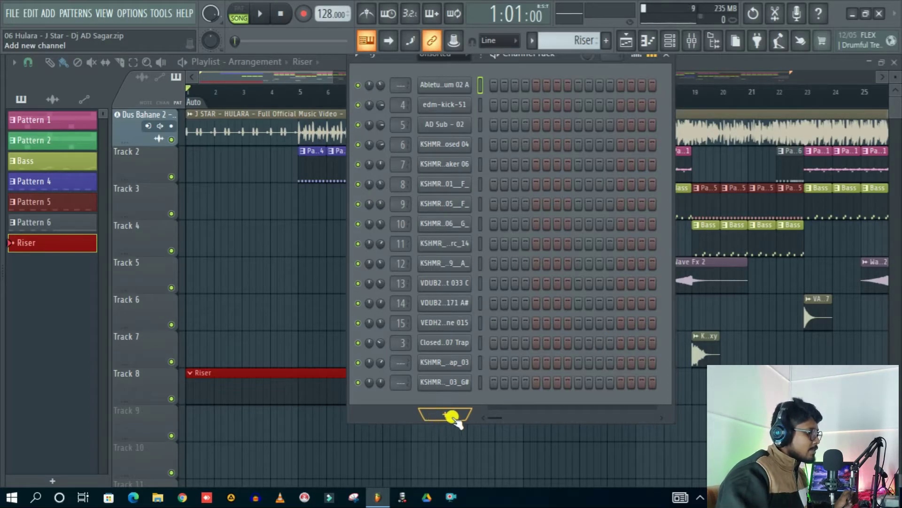
Add a Toxic Biohazard instrument as a new channel and close its plugin window.
click(446, 415)
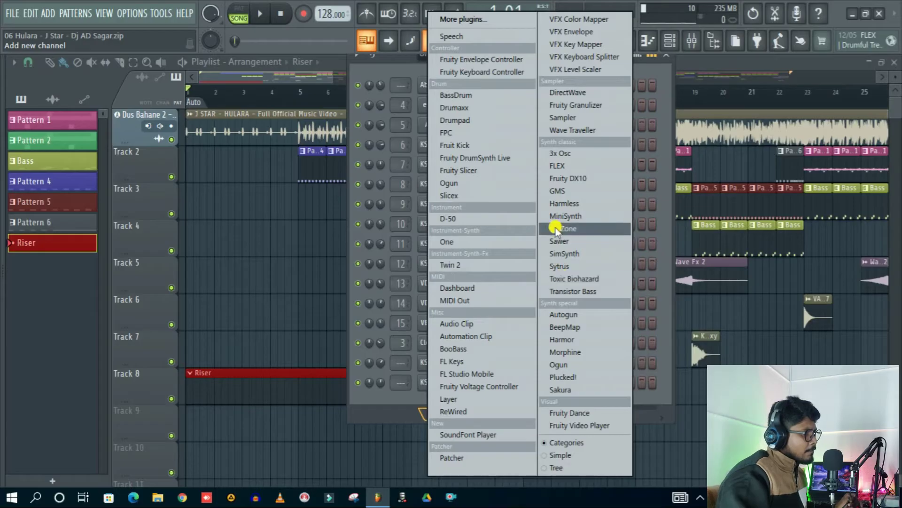
click(601, 282)
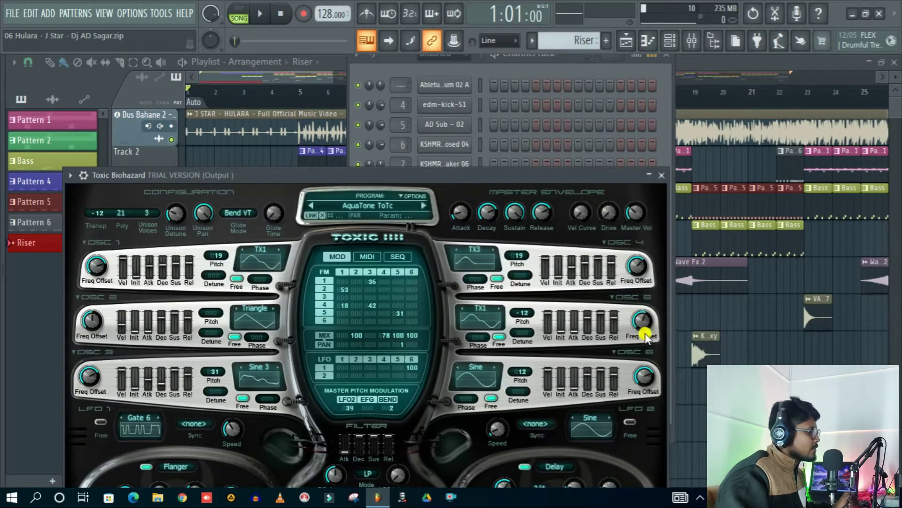
drag(475, 177, 580, 92)
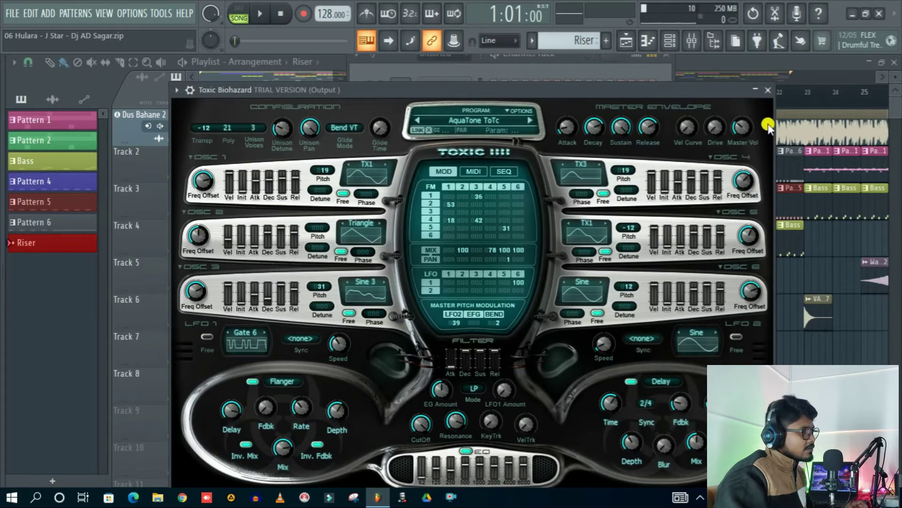
click(768, 90)
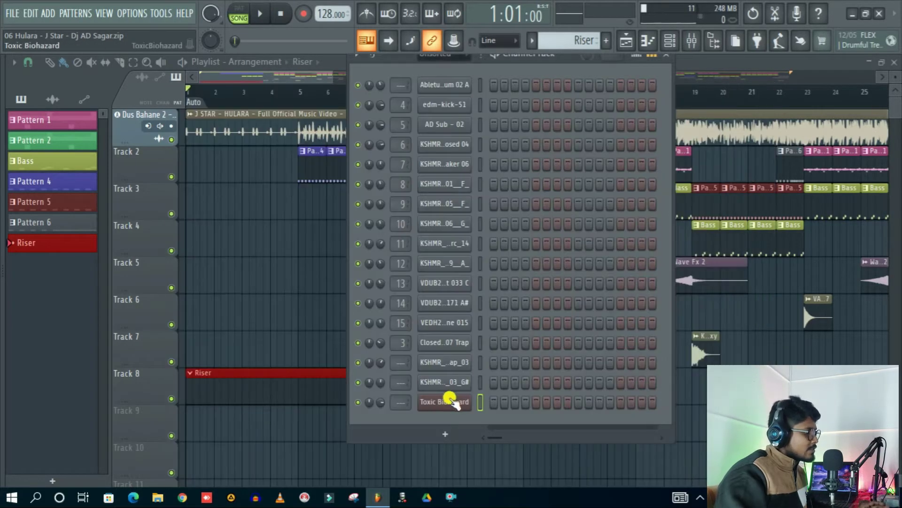
Draw one short note at the start of bar 1 in the Toxic Biohazard piano roll.
right_click(452, 400)
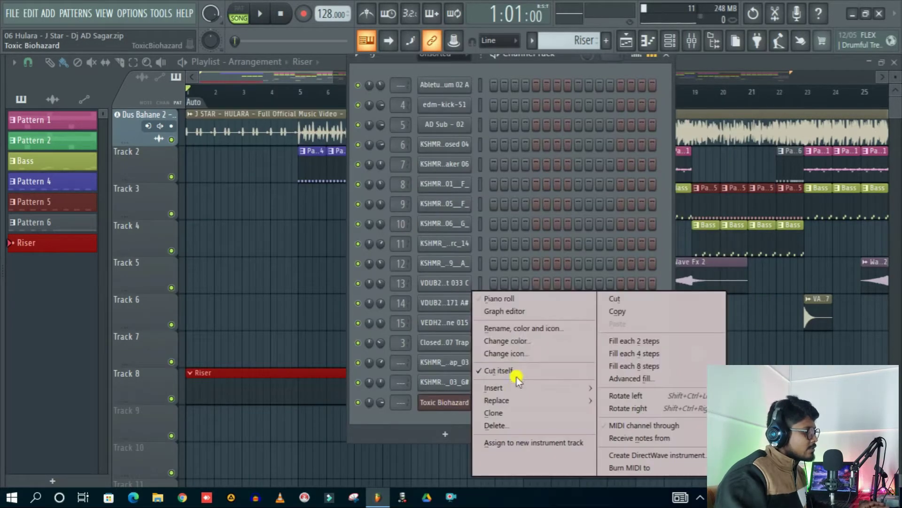
click(514, 300)
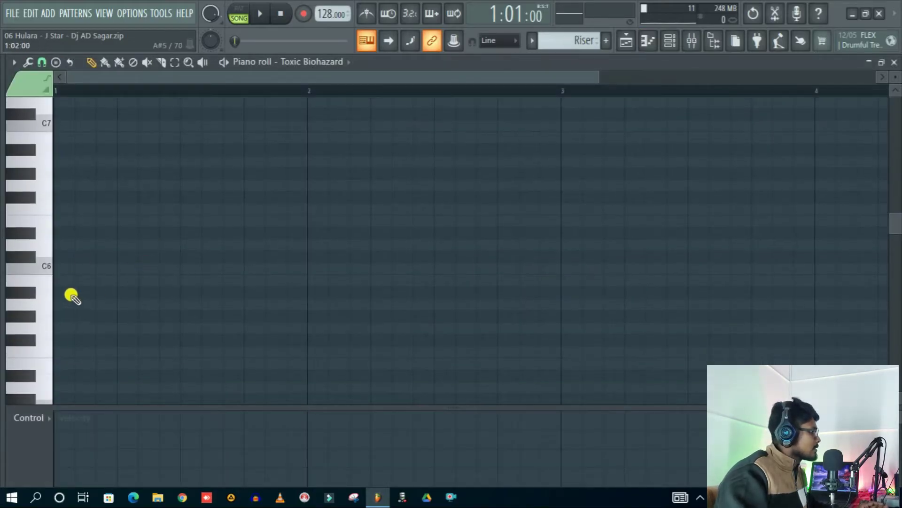
drag(66, 301, 49, 177)
click(894, 62)
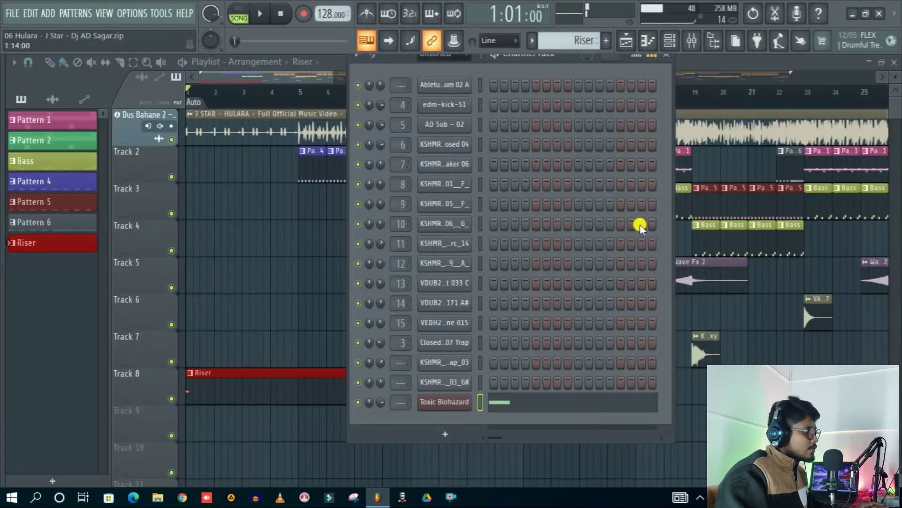
Load the Metallic ToTc preset from Toxic Biohazard's Ambient Textures bank.
click(446, 401)
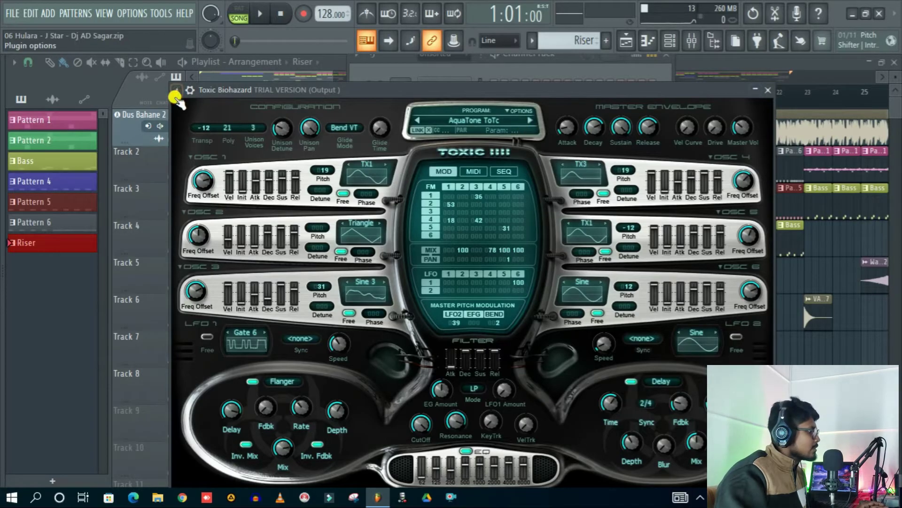
click(176, 90)
mouse_move(198, 127)
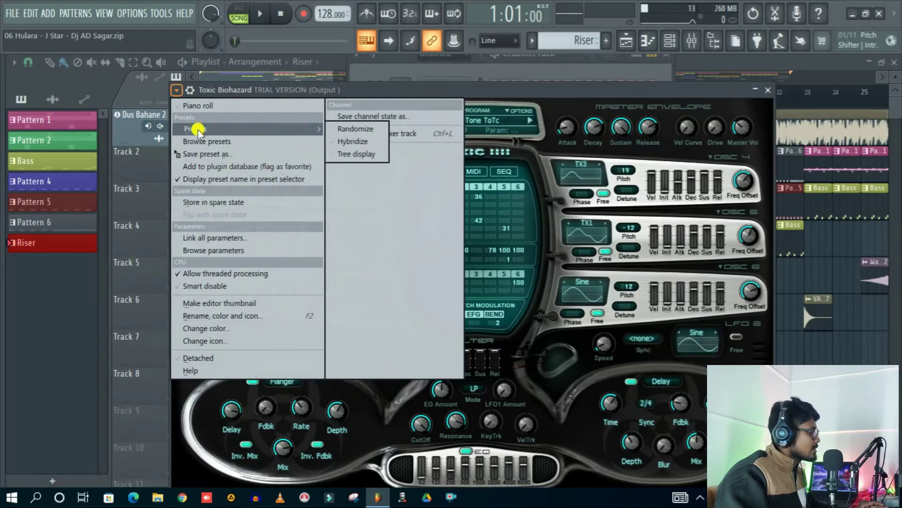
click(589, 91)
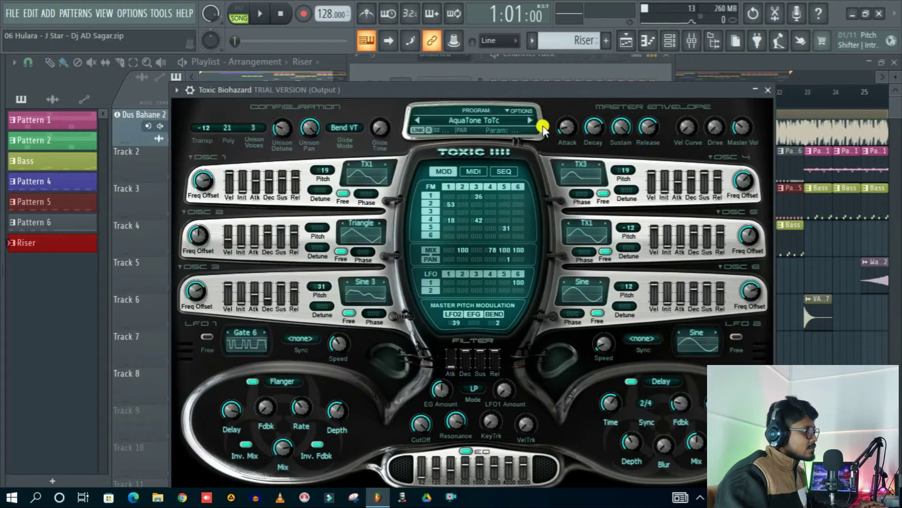
click(503, 123)
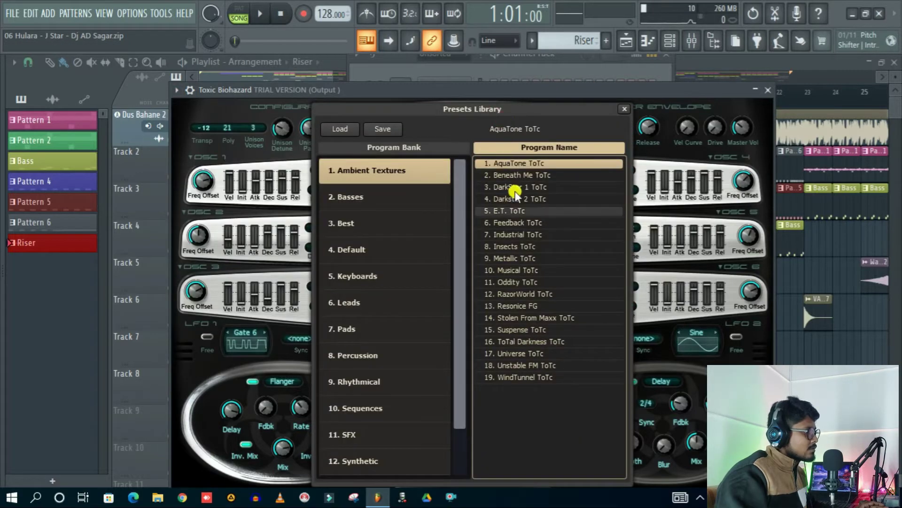
click(517, 258)
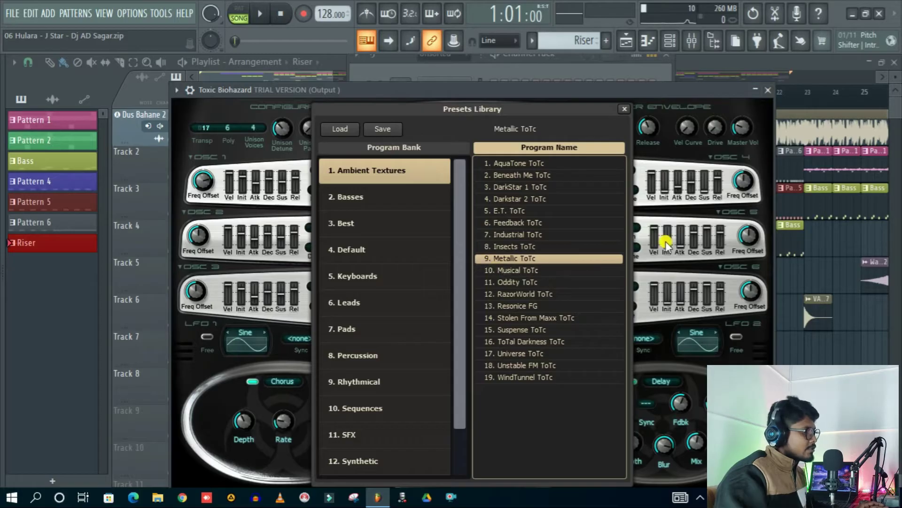
click(768, 90)
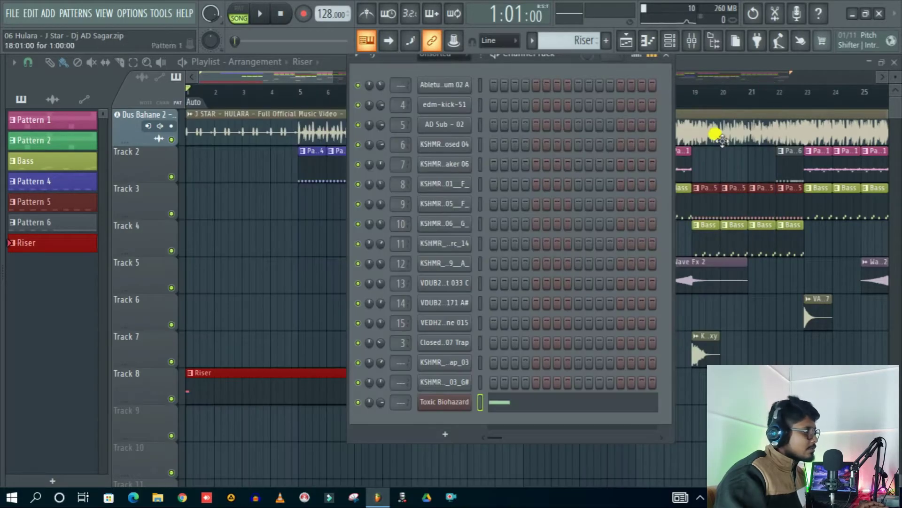
Move the Toxic Biohazard note at bar 1 to C#6 and leave the piano roll.
click(528, 402)
drag(78, 198, 69, 254)
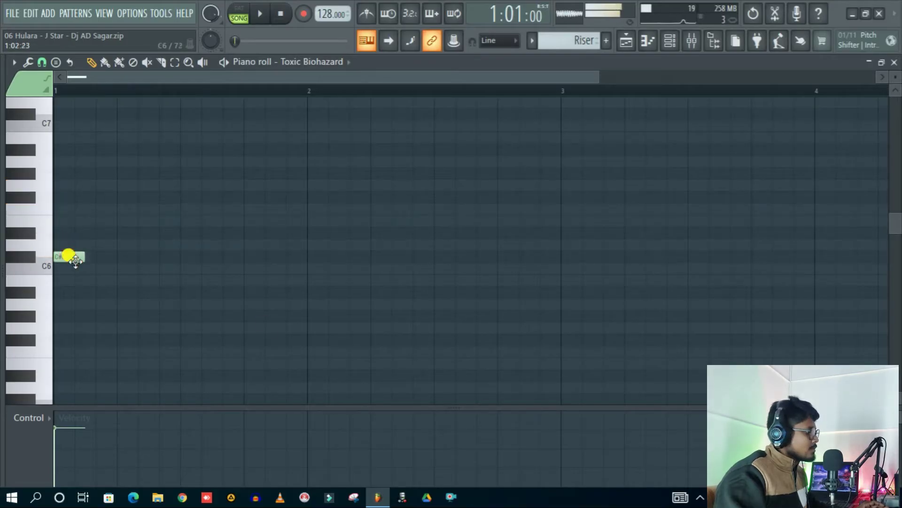
click(894, 64)
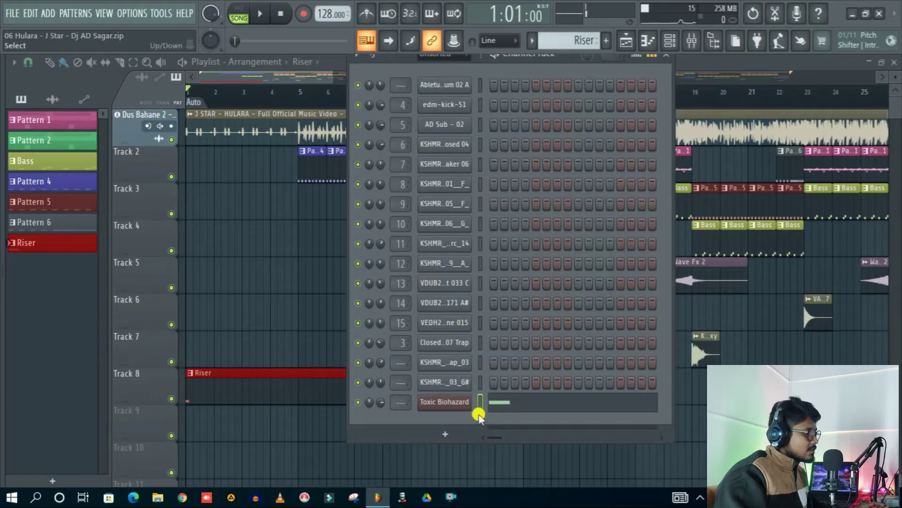
click(564, 403)
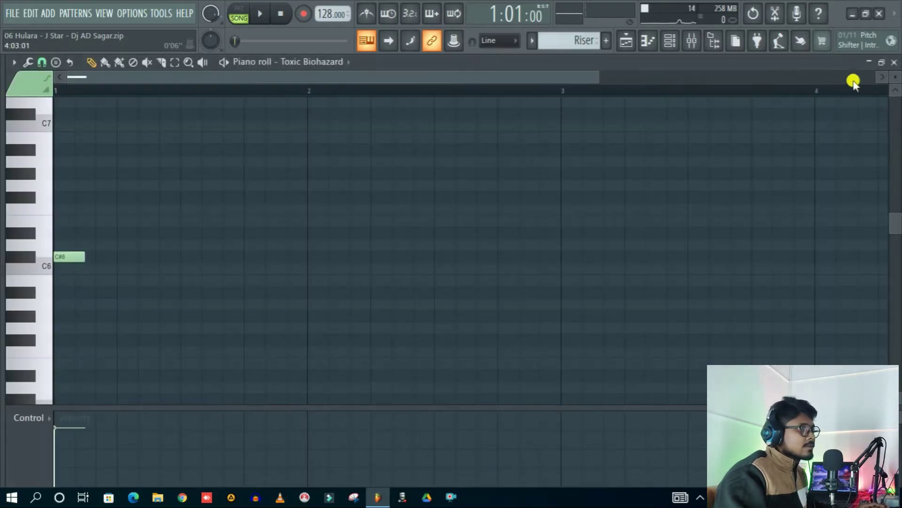
click(894, 63)
Step Toxic Biohazard forward through its presets to Resonice FG and audition it with the song.
click(445, 400)
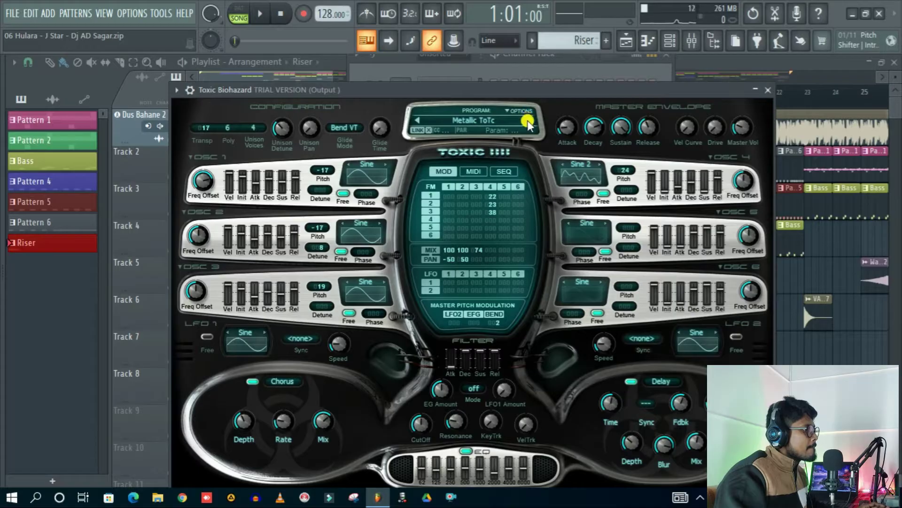
click(520, 109)
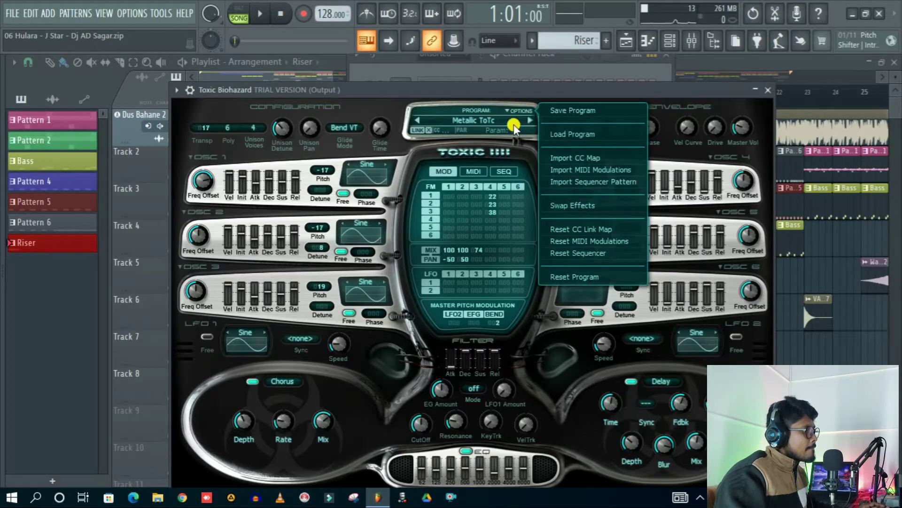
click(517, 125)
click(530, 120)
click(529, 120)
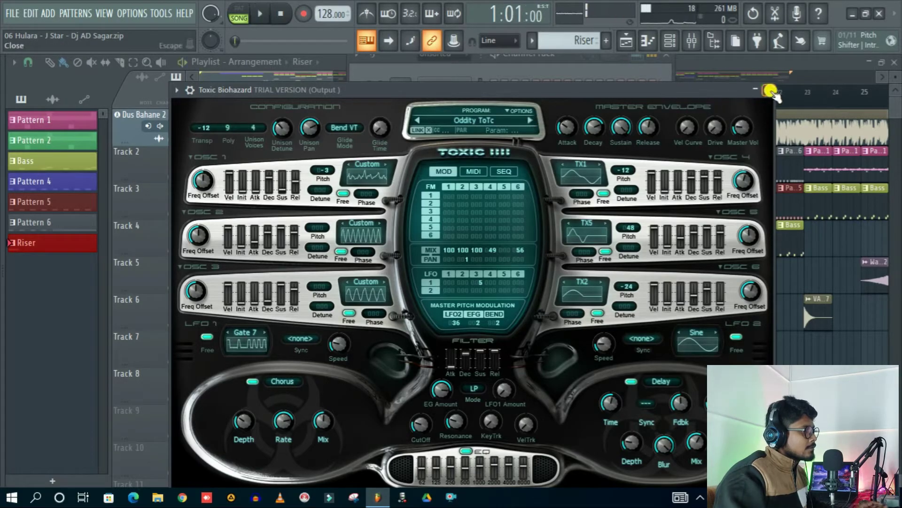
click(529, 119)
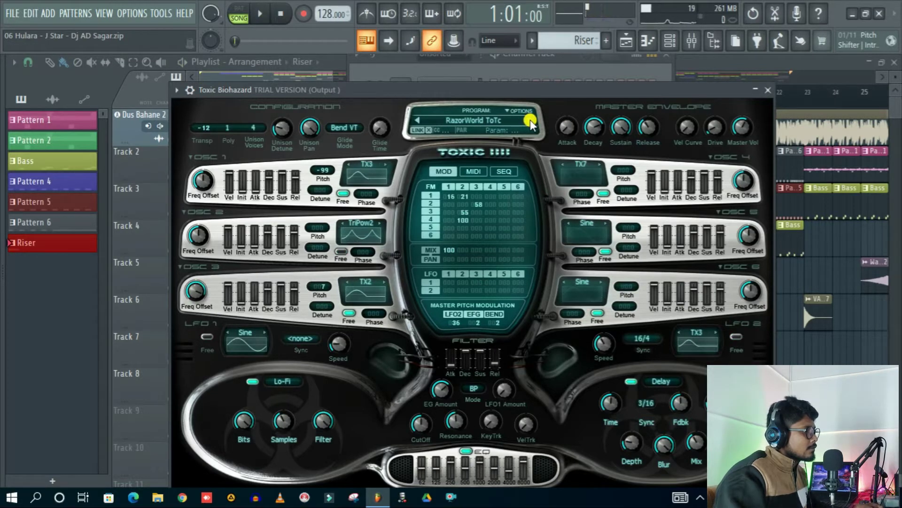
click(530, 120)
key(space)
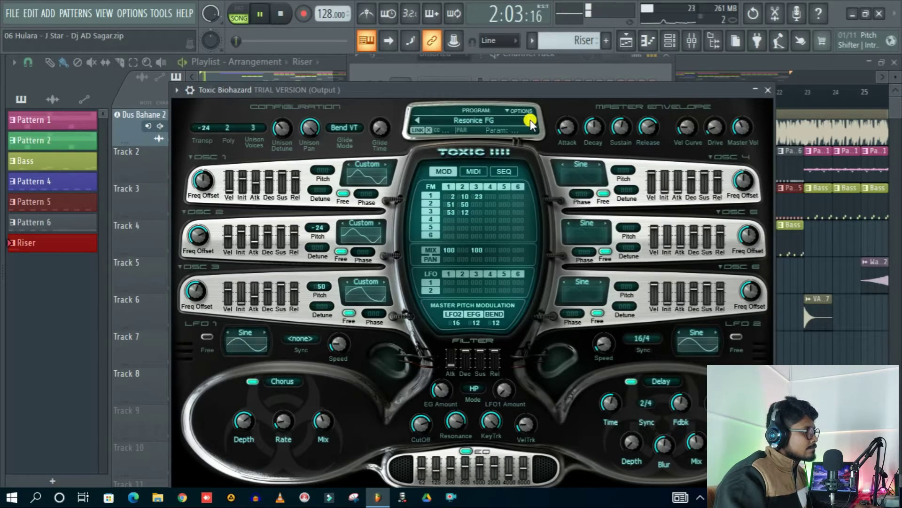
key(space)
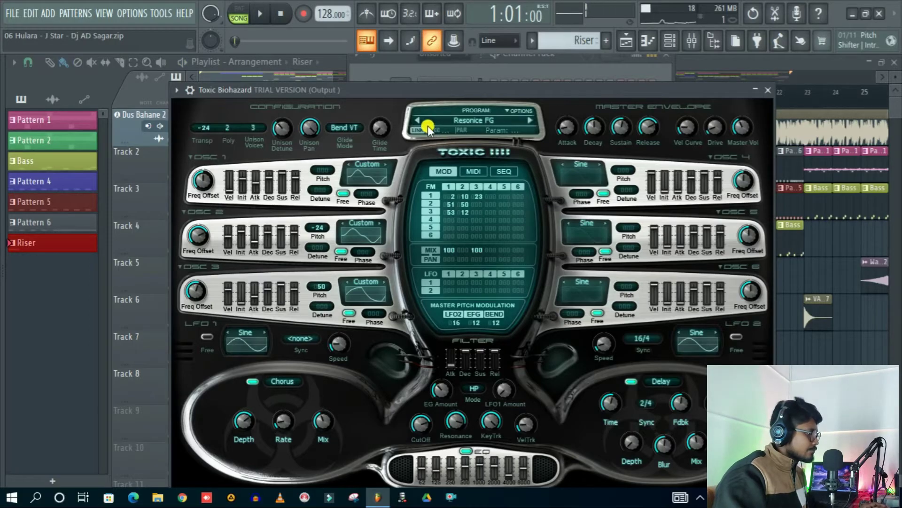
Audition the Insects ToTc, Industrial ToTc and Feedback ToTc presets from the presets library.
click(518, 120)
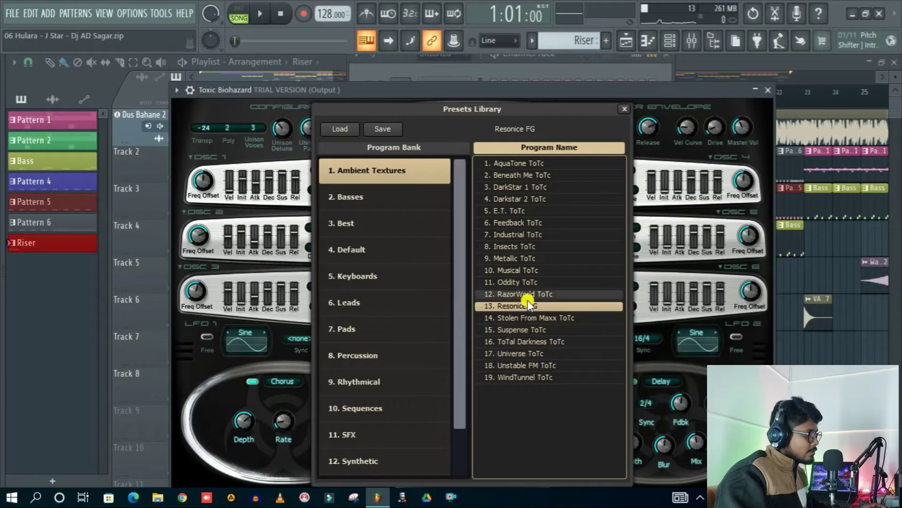
click(523, 245)
key(space)
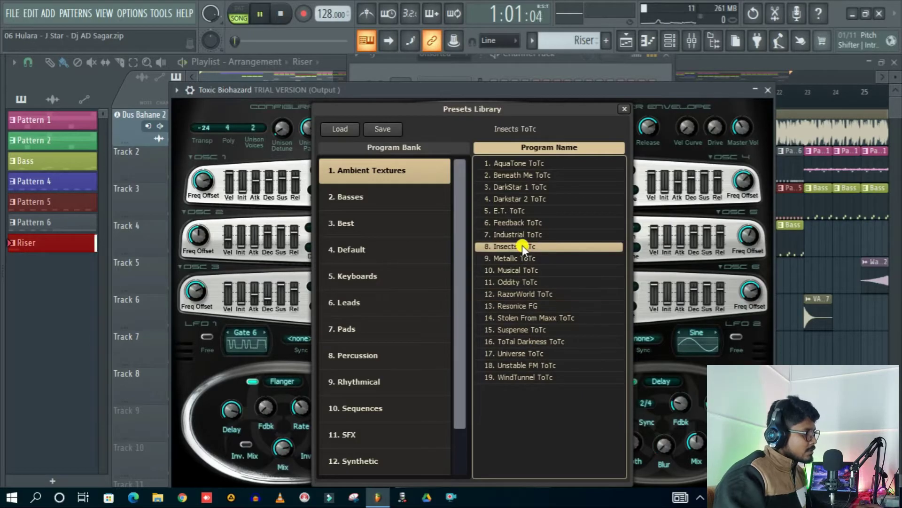
click(523, 235)
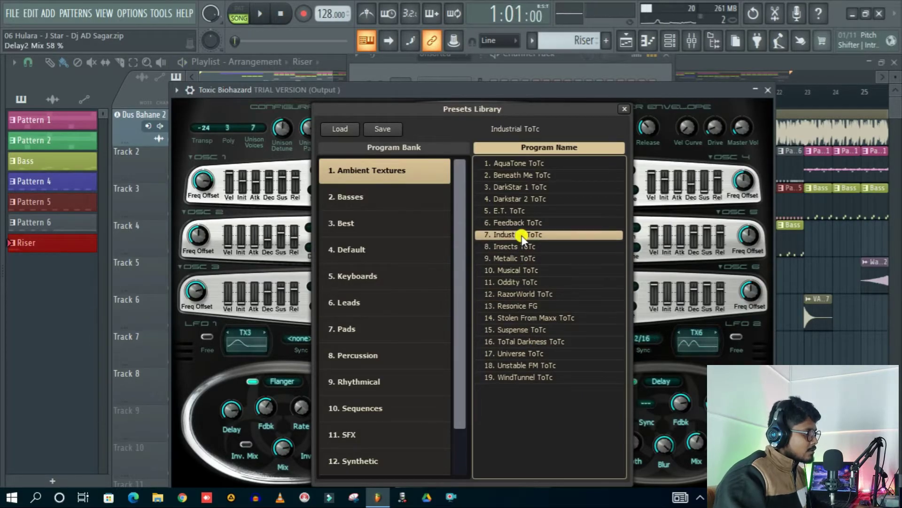
key(space)
click(520, 221)
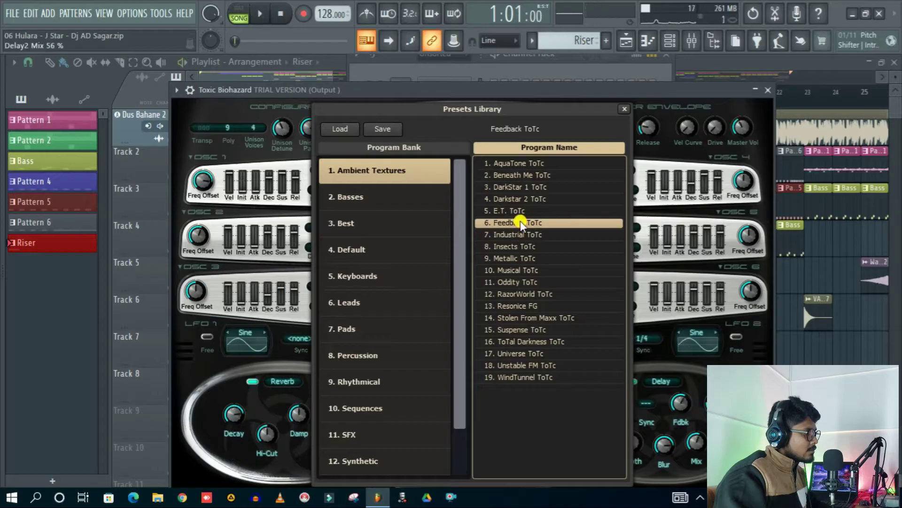
key(space)
key(space)
Select the Resonice FG preset, play it briefly, and close the presets library and plugin window.
click(518, 303)
key(space)
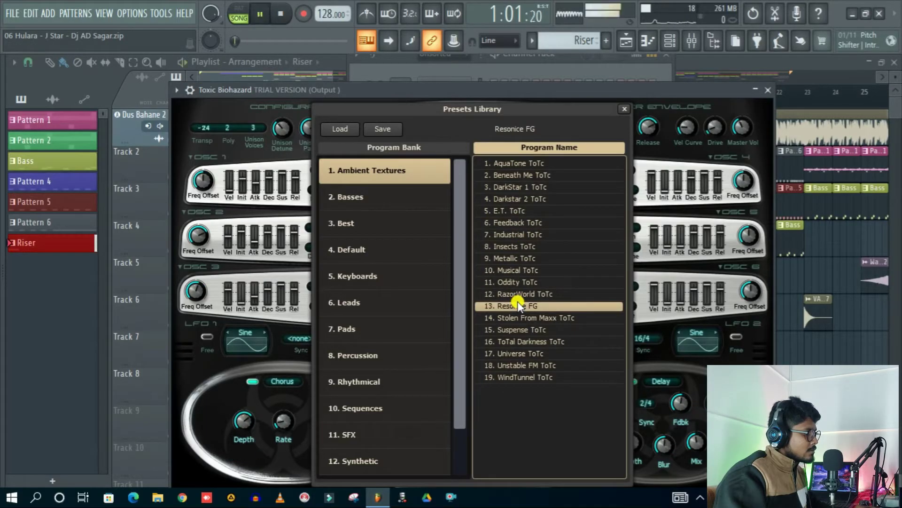
key(space)
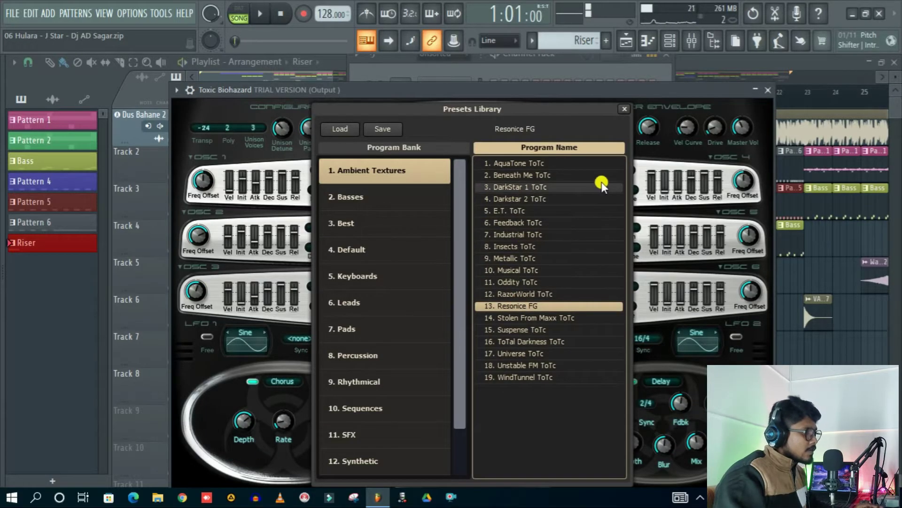
click(622, 109)
click(768, 90)
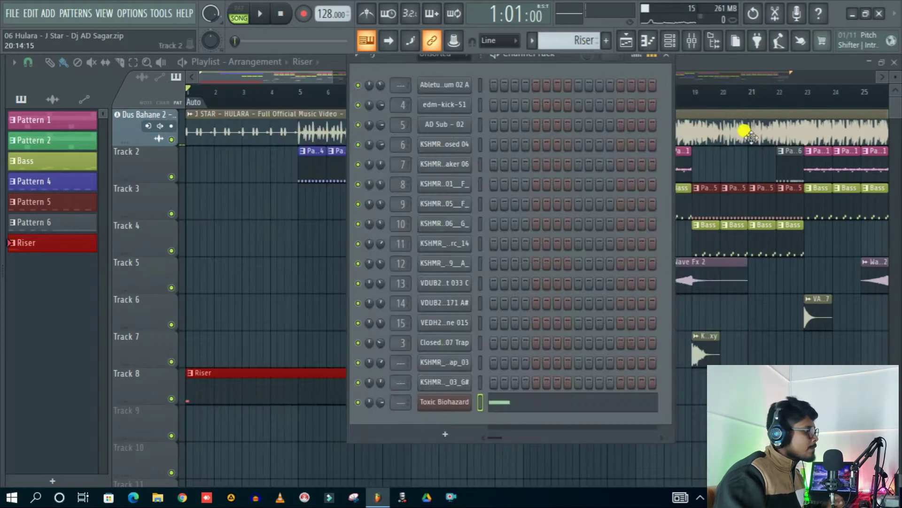
Open Toxic Biohazard's piano roll and move the bar 1 note down to C4.
click(556, 403)
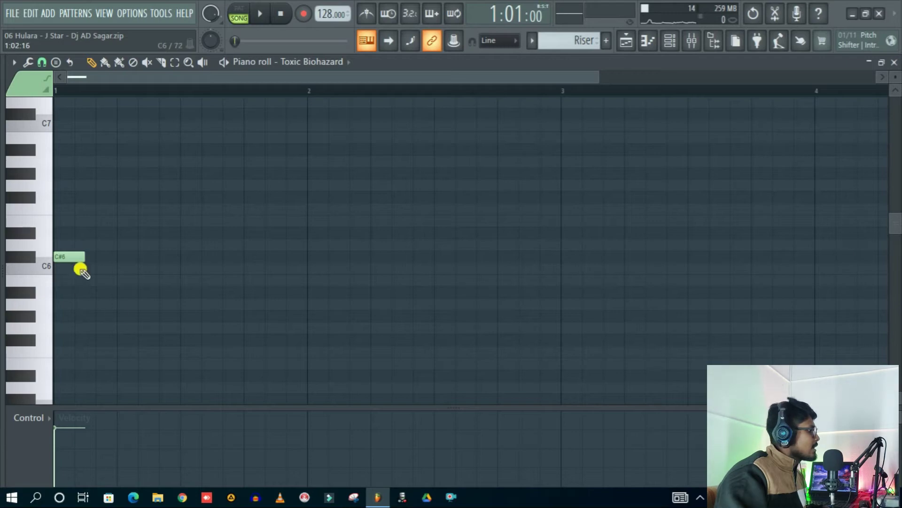
drag(66, 264, 66, 346)
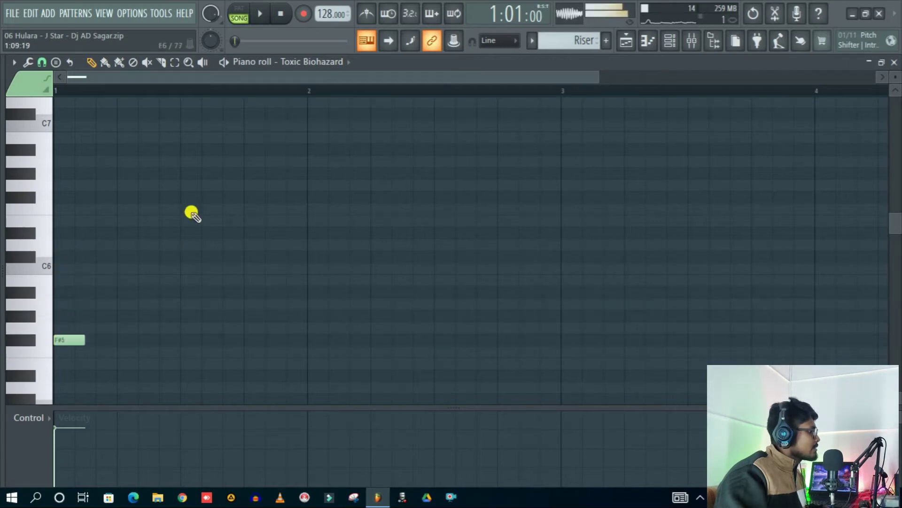
scroll(141, 197, down, 3)
drag(66, 242, 61, 374)
scroll(211, 246, down, 2)
drag(64, 306, 65, 397)
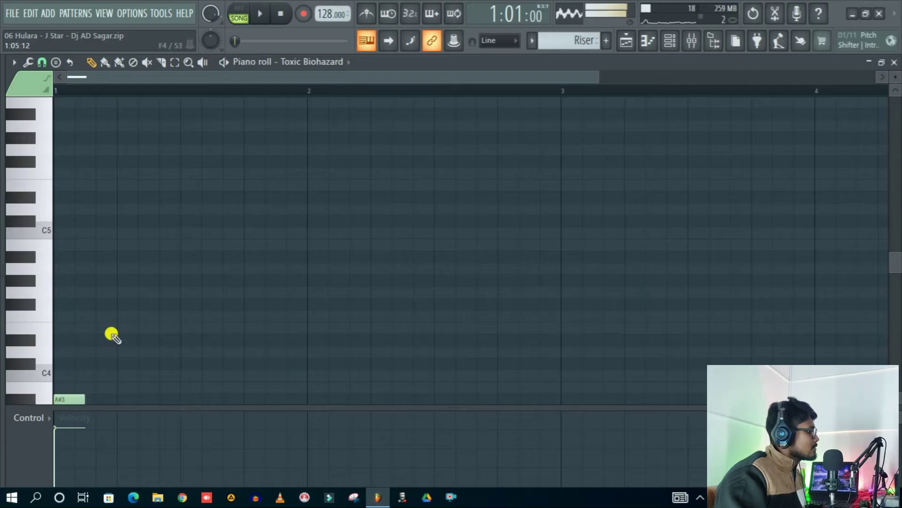
scroll(141, 296, down, 2)
drag(68, 329, 60, 303)
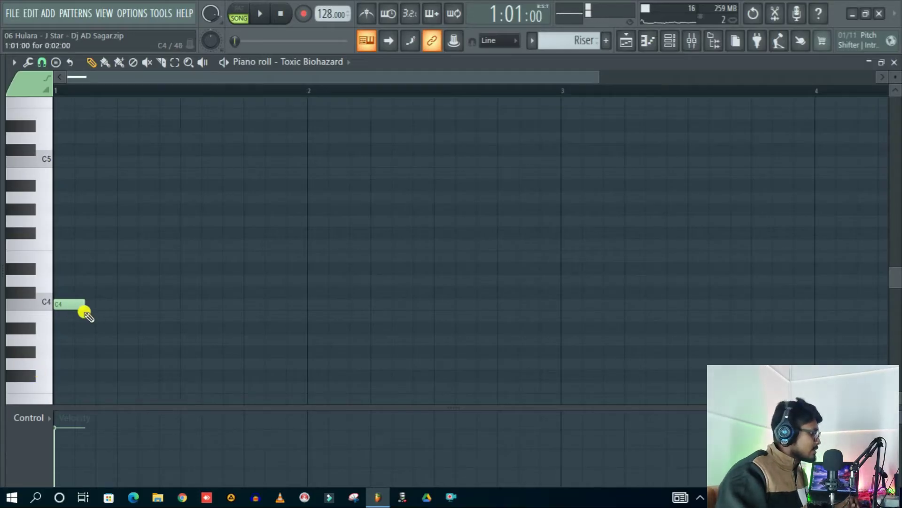
Lengthen the C4 note to the start of bar 11 and play the song around its ending.
drag(82, 304, 634, 323)
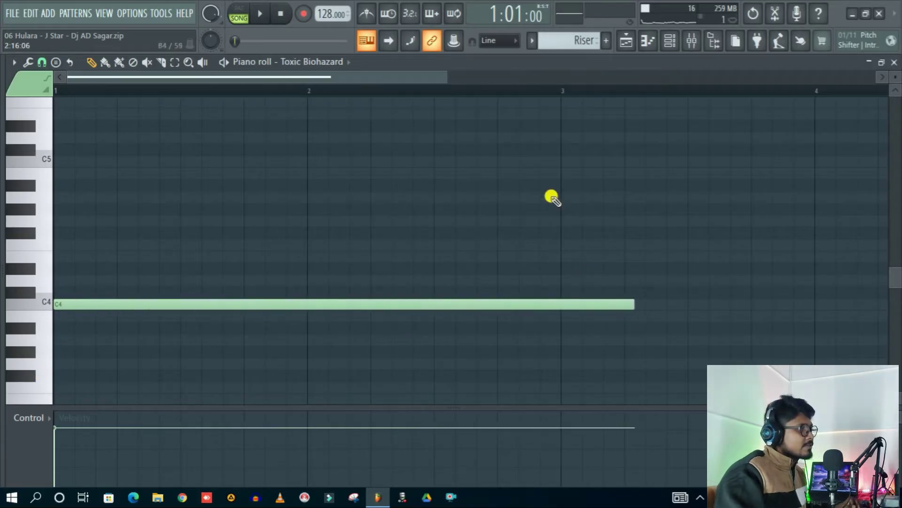
scroll(553, 94, down, 3)
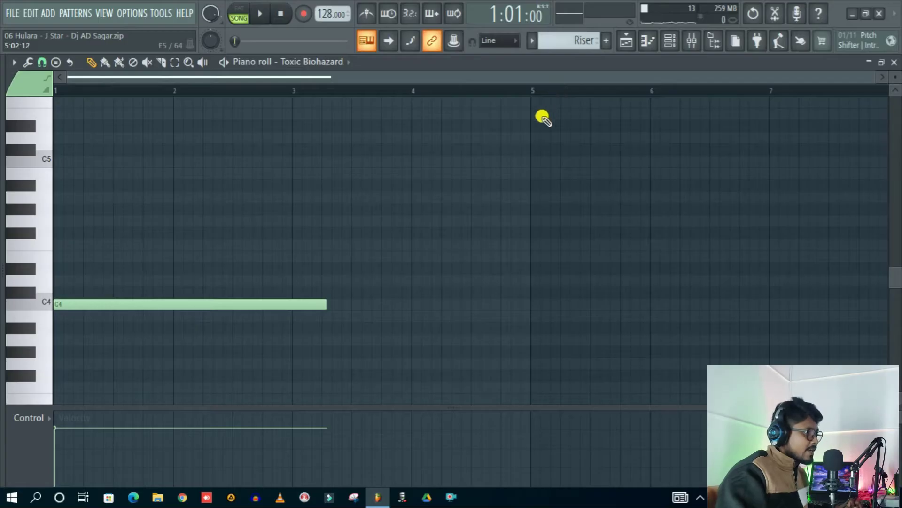
drag(322, 304, 823, 312)
scroll(620, 89, down, 2)
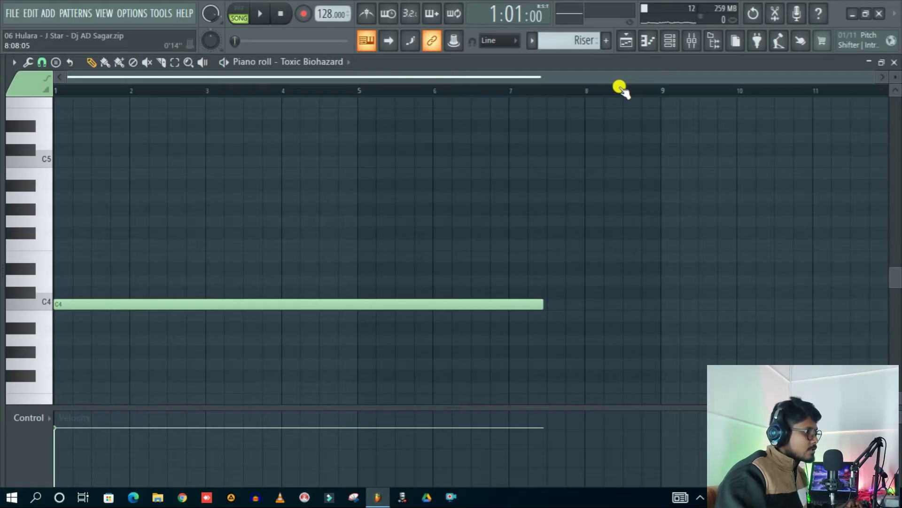
drag(540, 304, 739, 311)
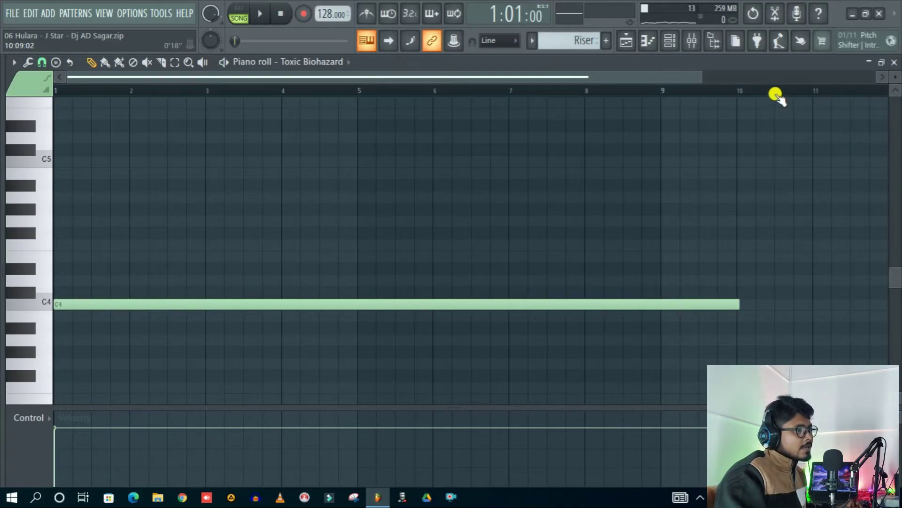
scroll(777, 94, down, 1)
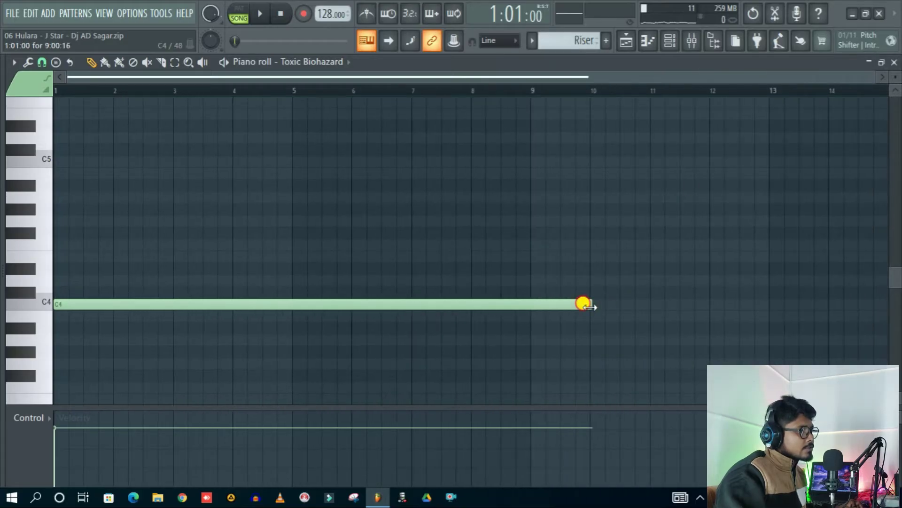
drag(584, 304, 652, 308)
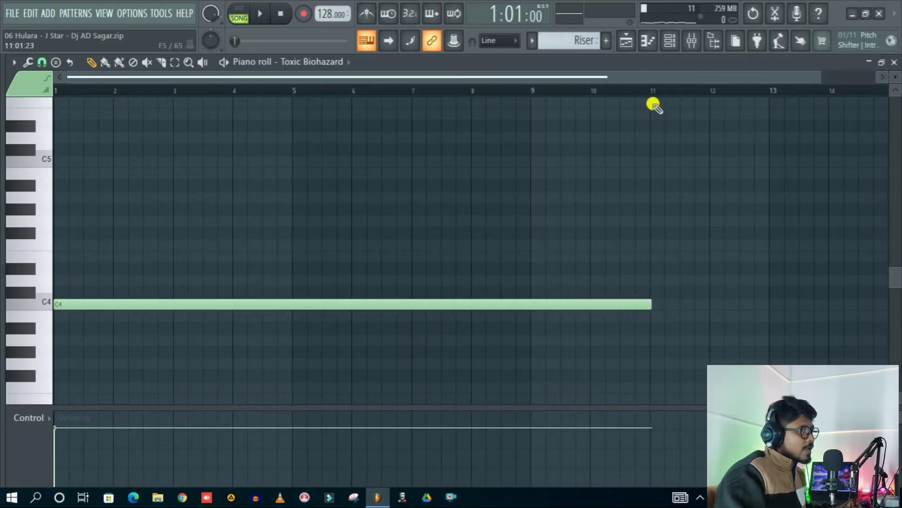
scroll(655, 95, up, 4)
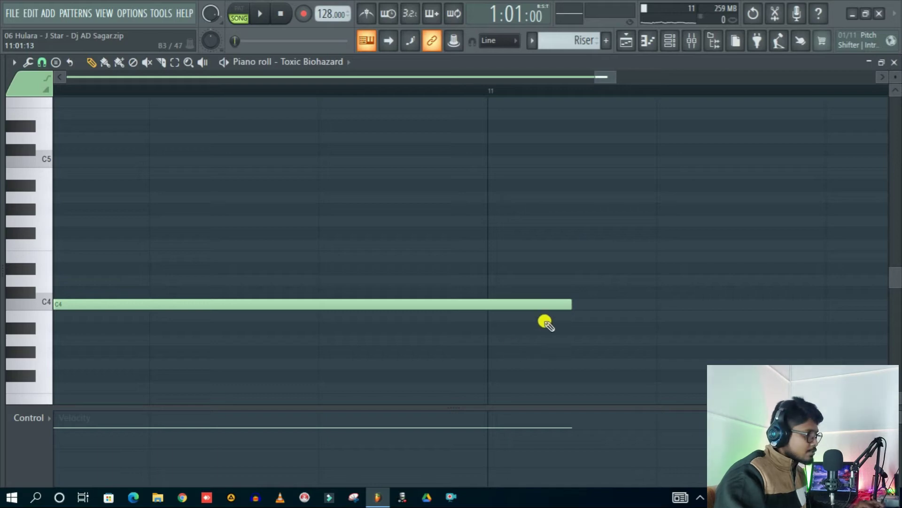
drag(574, 310, 480, 350)
scroll(651, 88, down, 4)
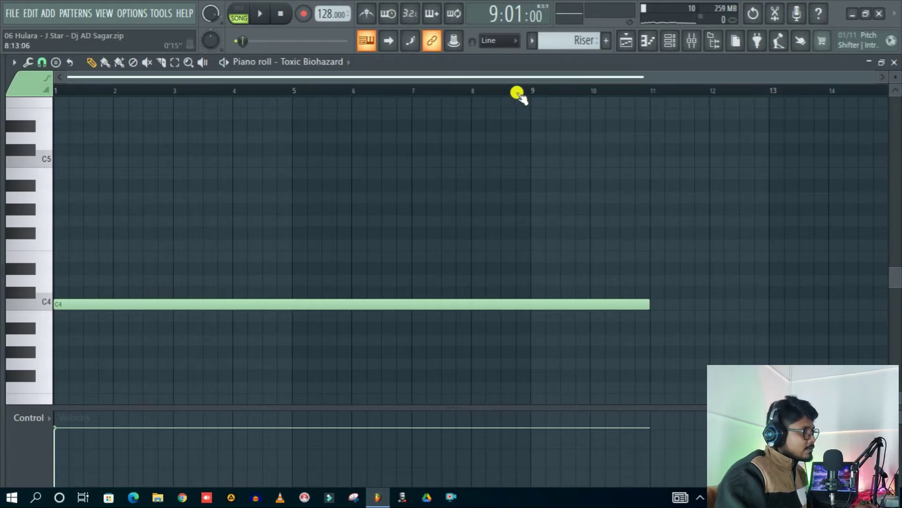
key(space)
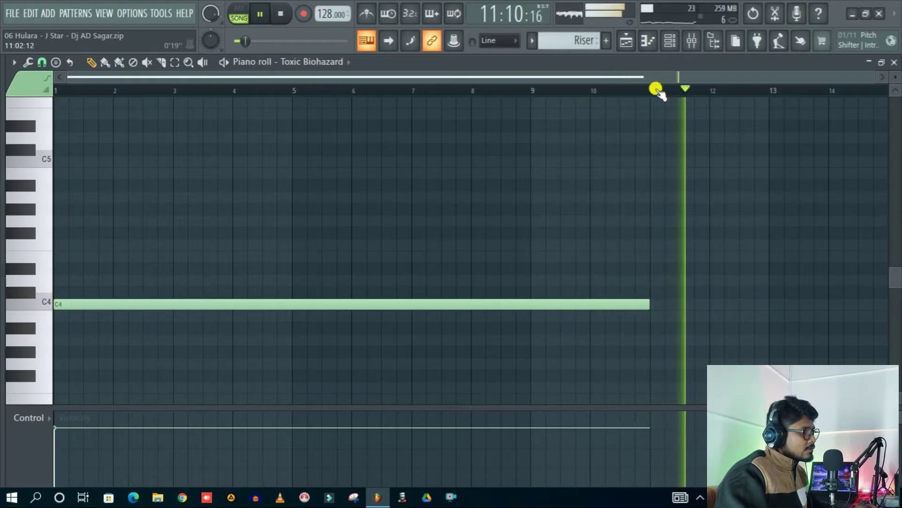
key(space)
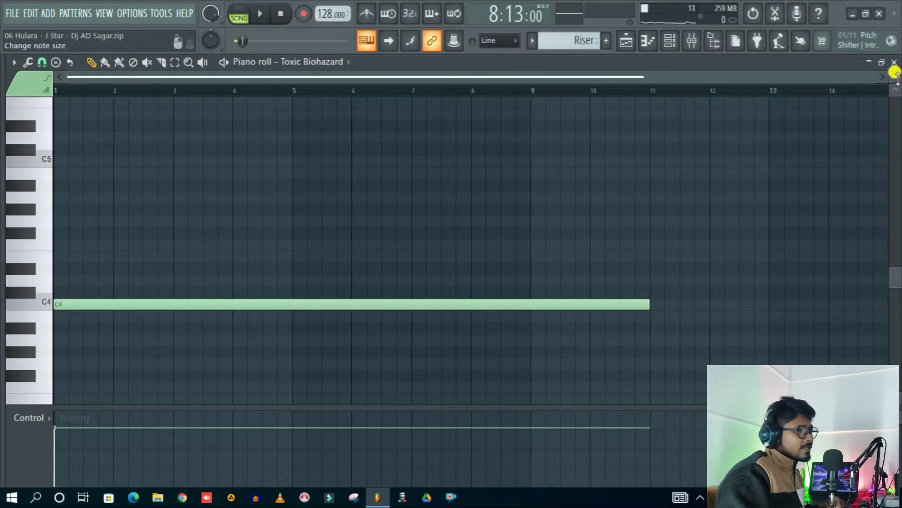
Restore the maximized piano roll to a floating window, enlarge it, and reposition it over the playlist.
click(884, 63)
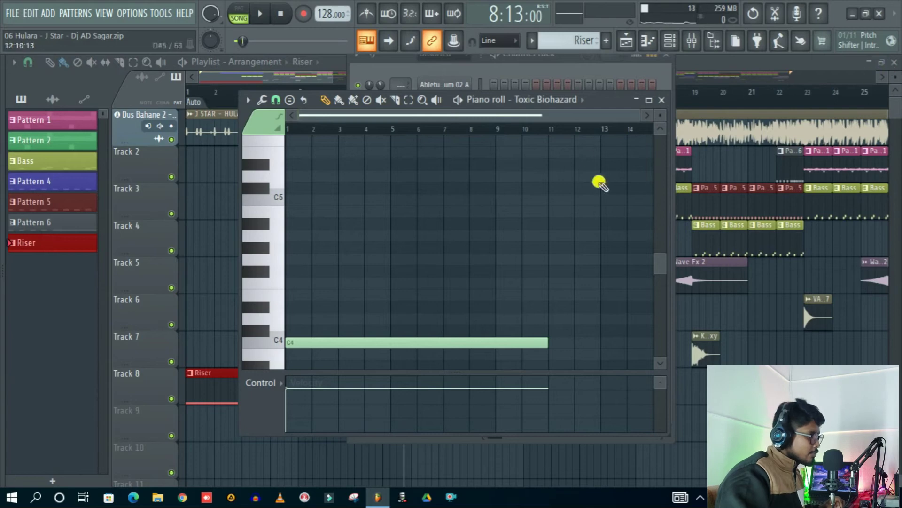
drag(588, 97, 617, 80)
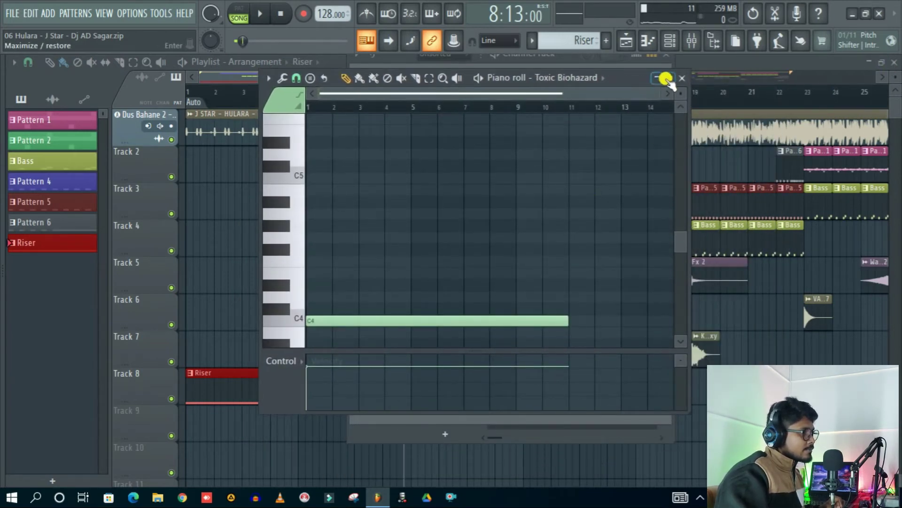
click(669, 78)
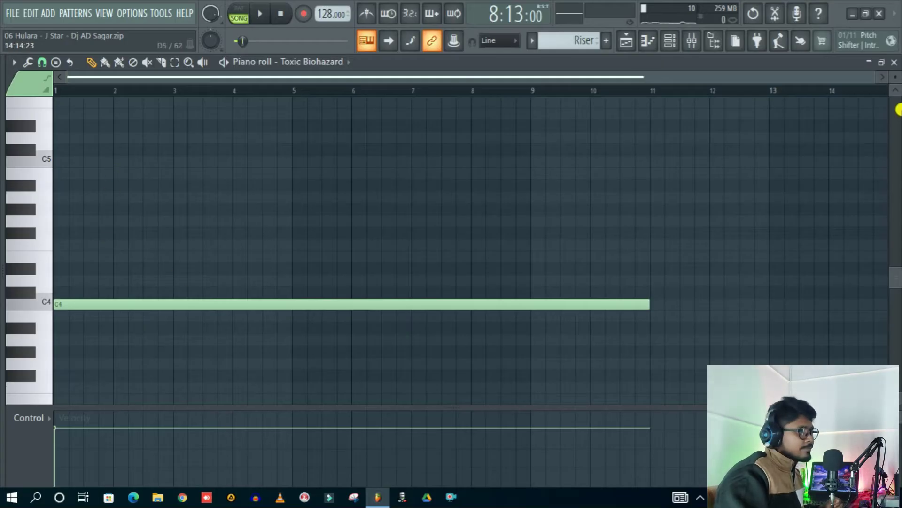
click(886, 60)
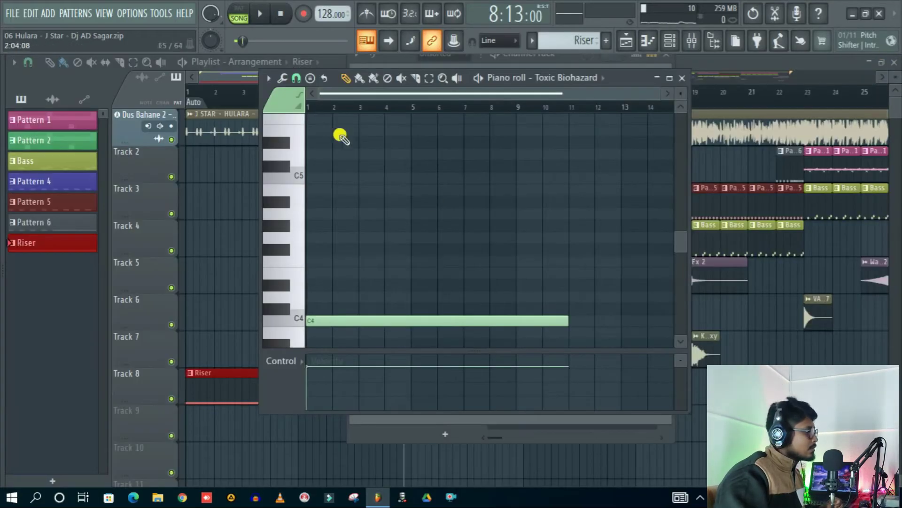
drag(616, 82, 622, 119)
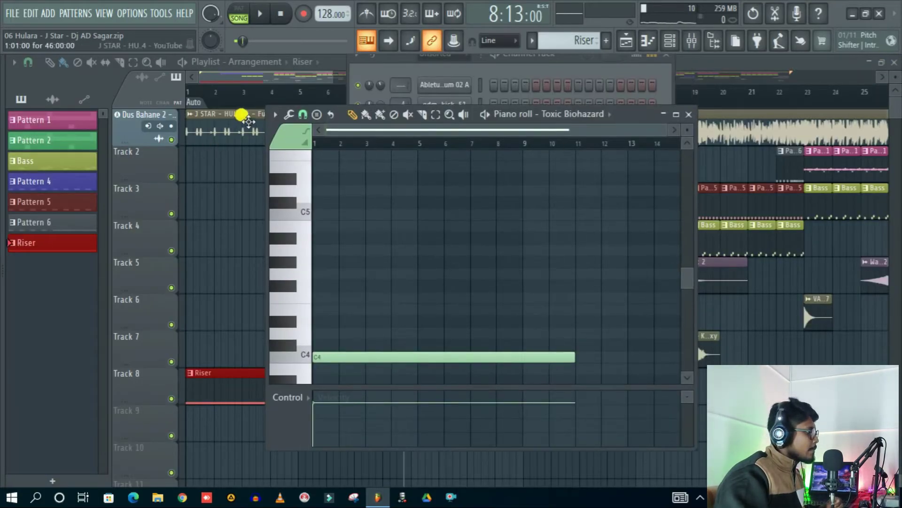
drag(261, 106, 108, 63)
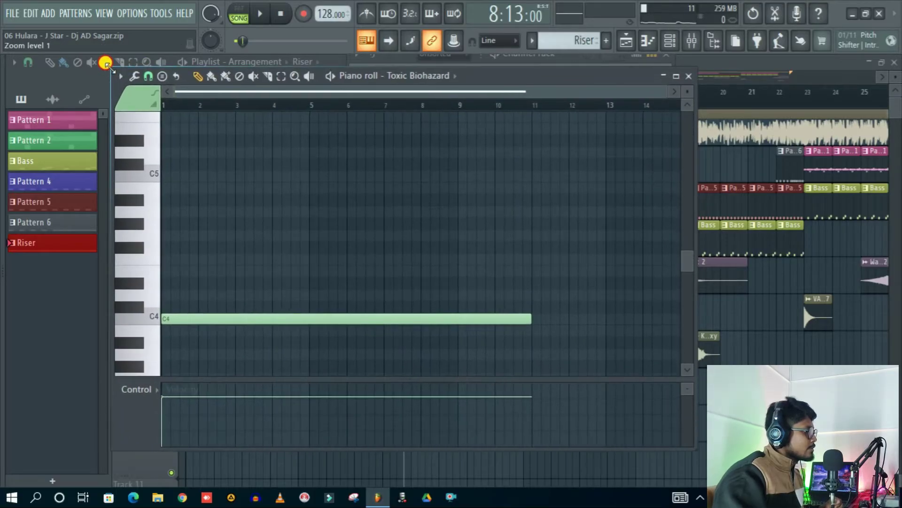
drag(595, 77, 651, 91)
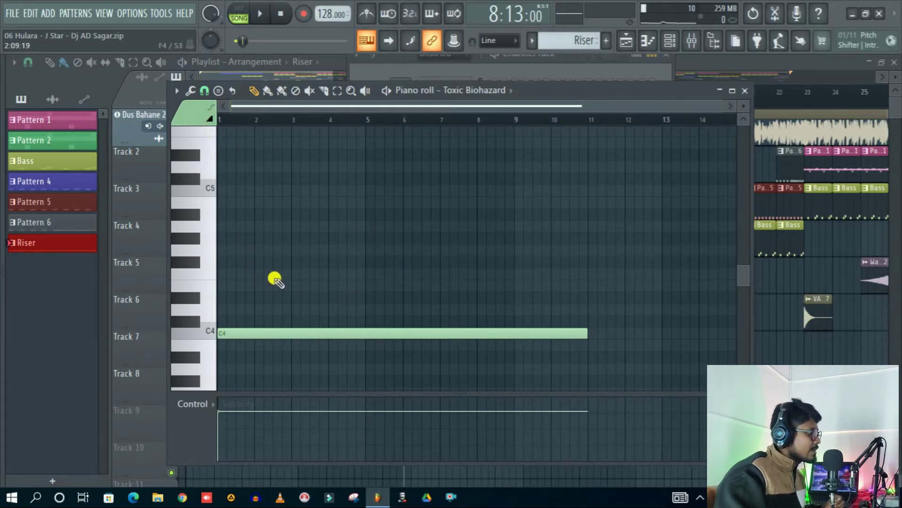
Add a slide note on G5 from bar 1 to bar 11, then close the piano roll and Channel rack.
scroll(406, 269, up, 2)
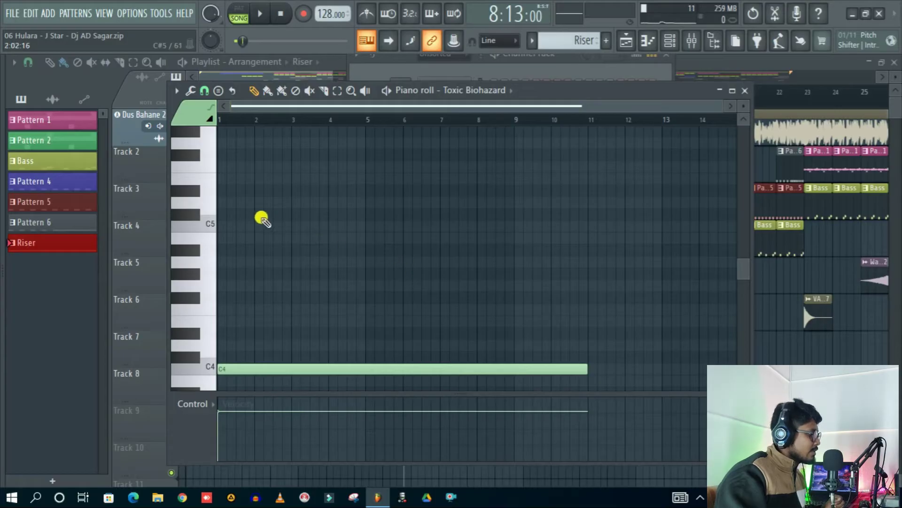
scroll(321, 250, up, 4)
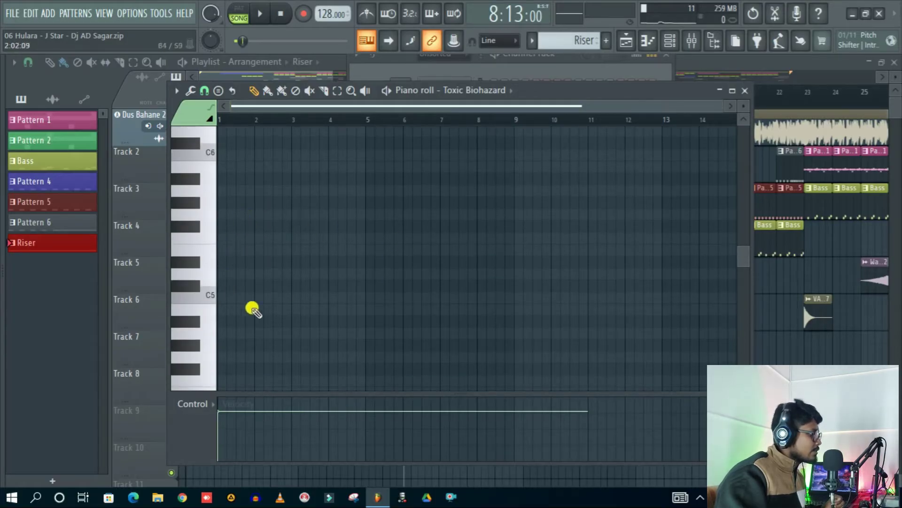
scroll(290, 284, down, 4)
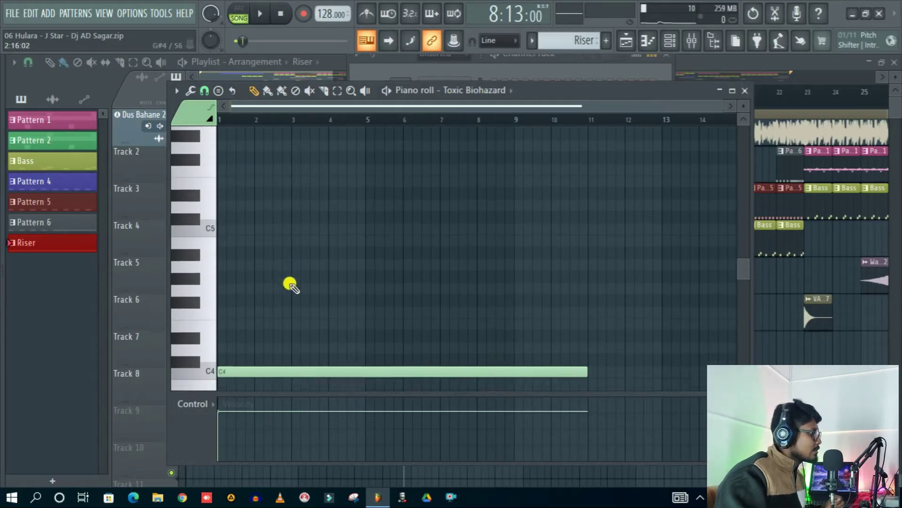
click(220, 143)
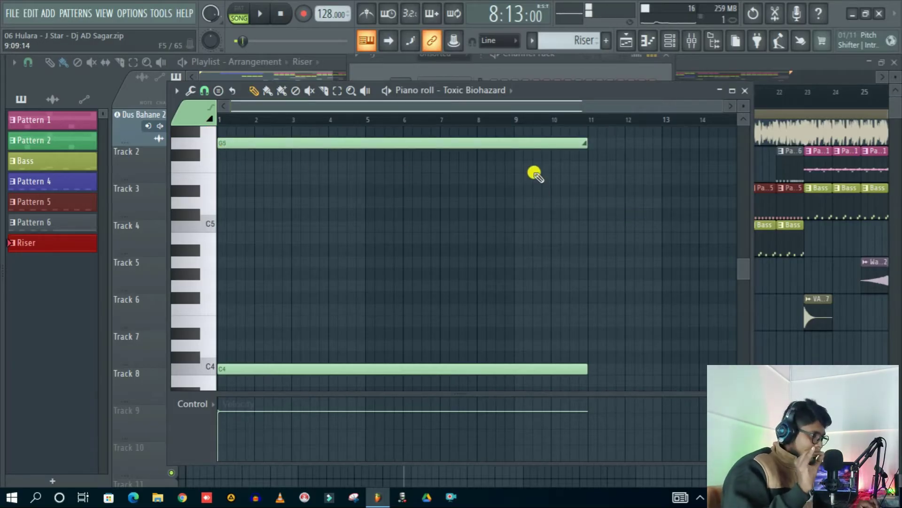
key(space)
key(space)
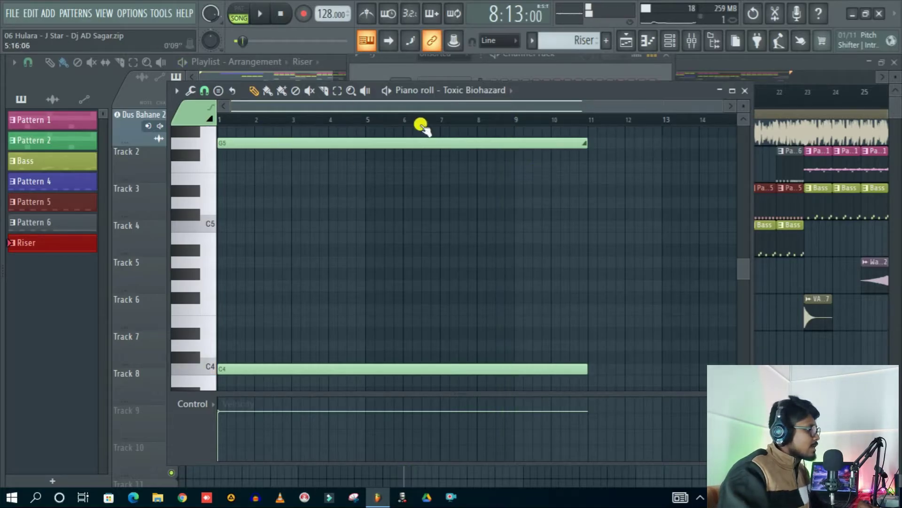
click(745, 91)
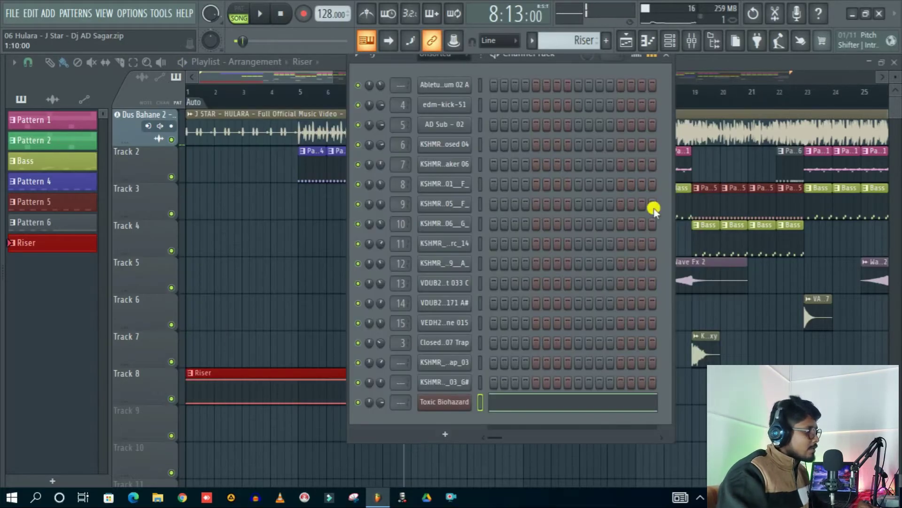
click(666, 55)
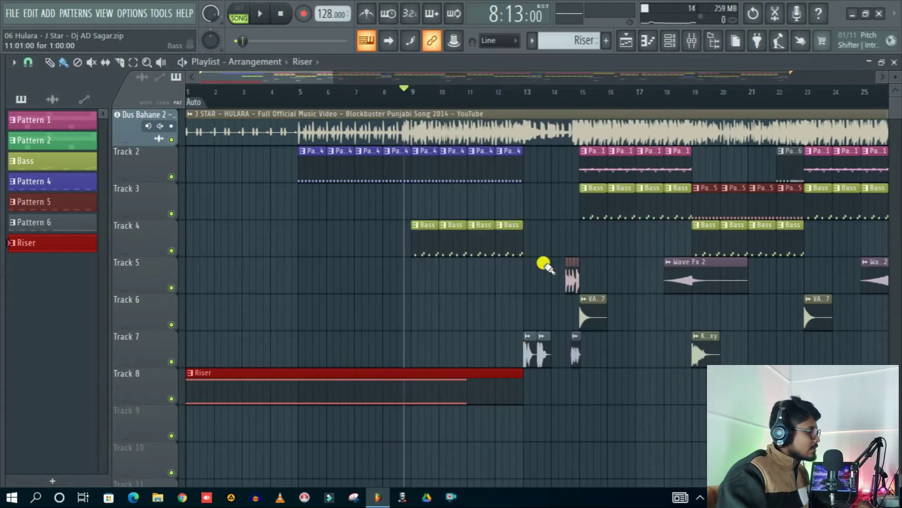
Play the arrangement with the Riser clip from the start of the song to about bar 8.
drag(406, 92, 105, 121)
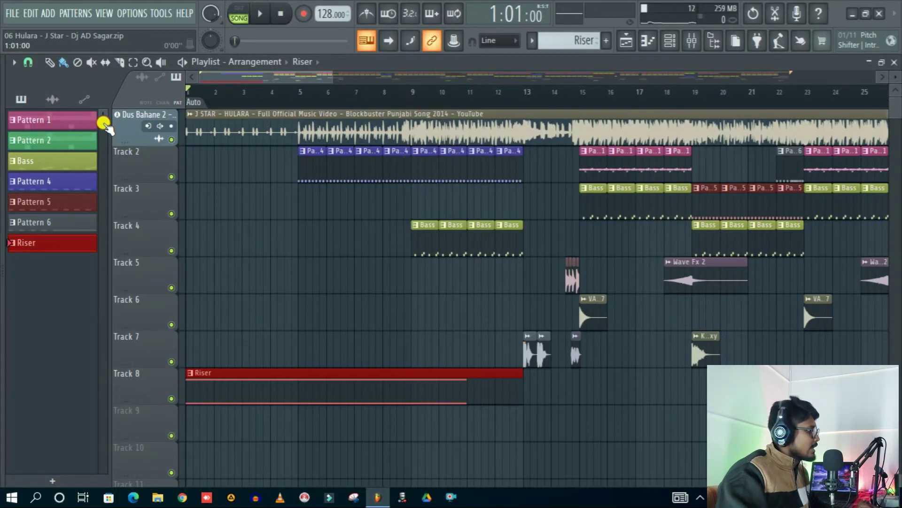
key(space)
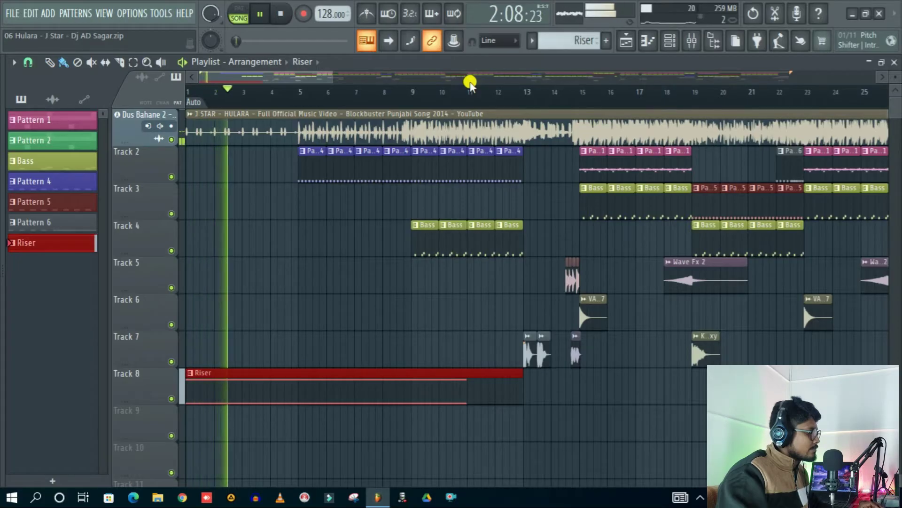
scroll(452, 92, down, 2)
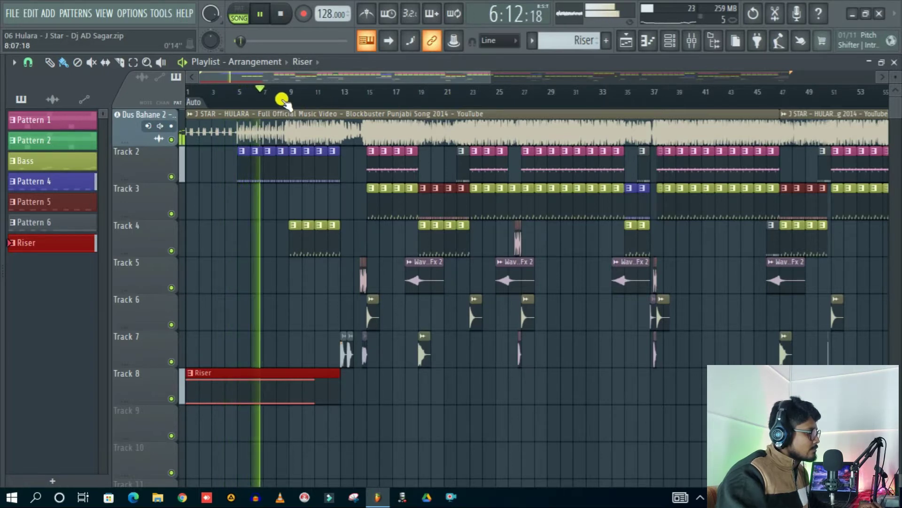
scroll(308, 97, up, 3)
scroll(391, 91, down, 5)
key(space)
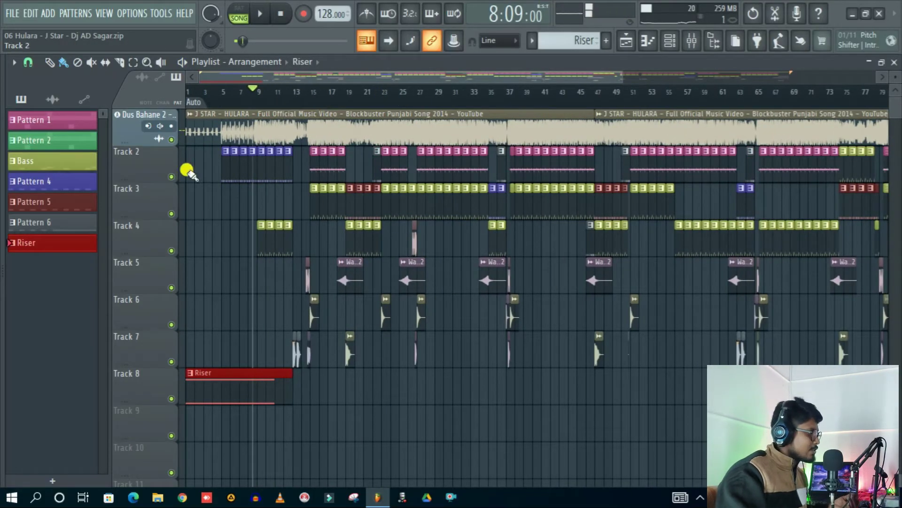
Mute the original song's audio track, return the playhead to bar 1, and unmute the track.
click(172, 140)
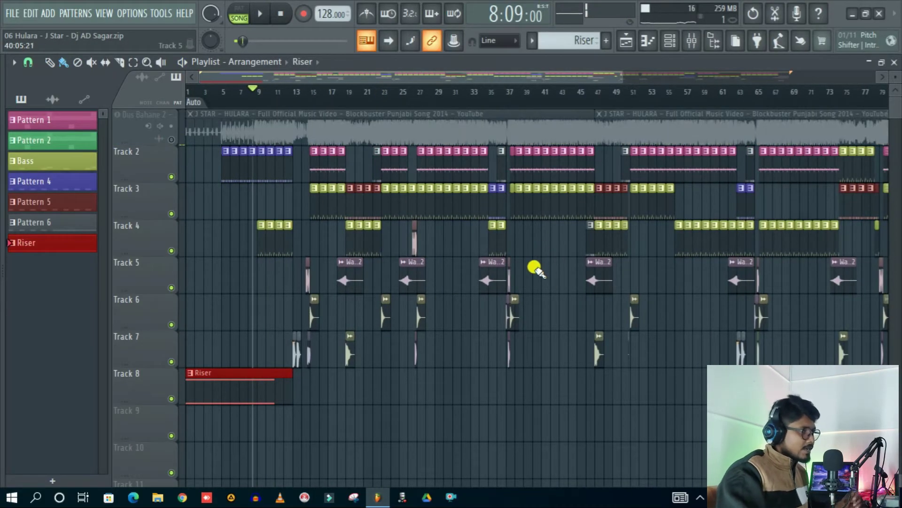
drag(254, 89, 141, 119)
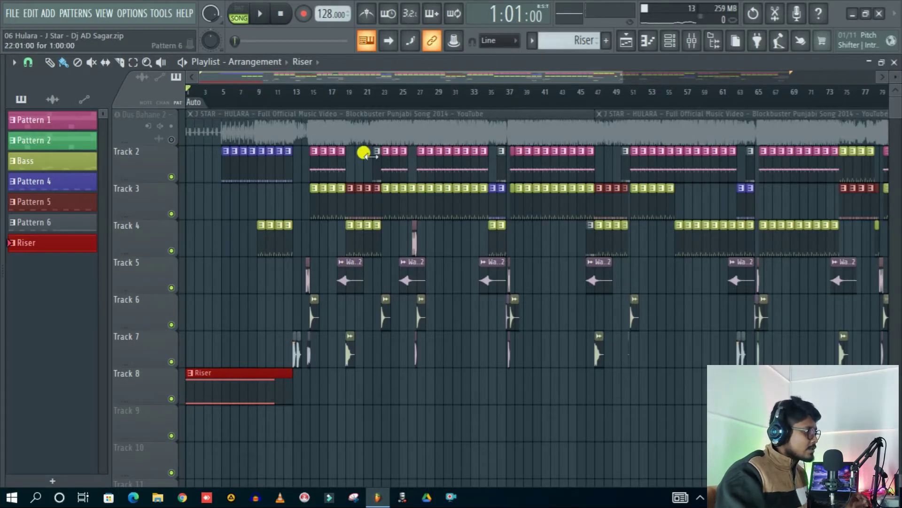
click(170, 140)
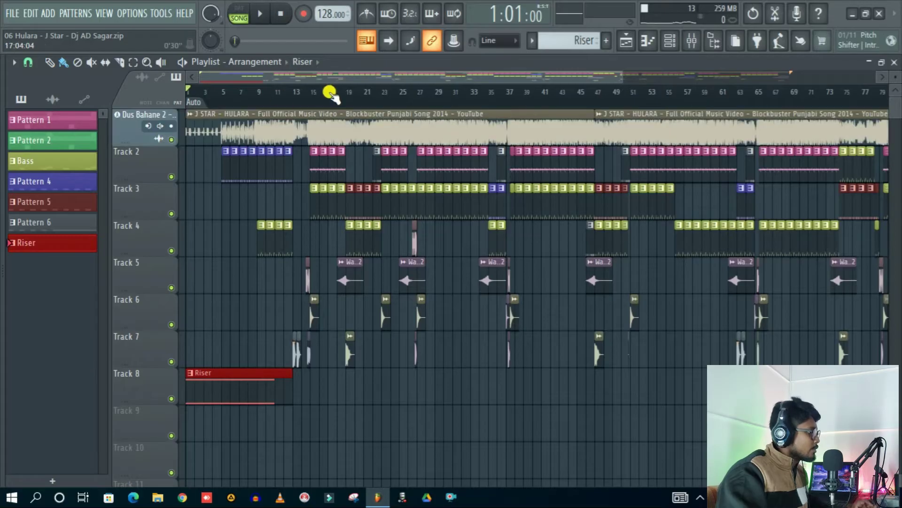
Mute the original song's audio track and play the arrangement from bar 1 to about bar 16.
key(space)
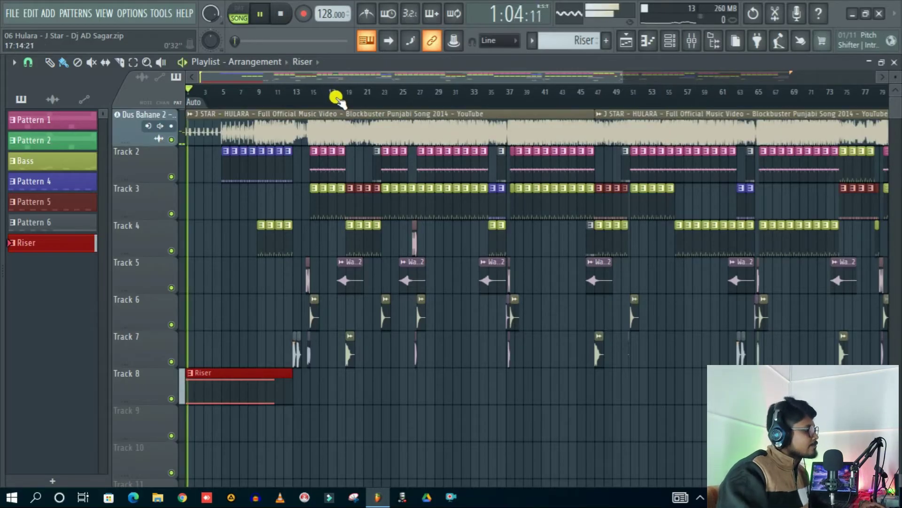
click(171, 140)
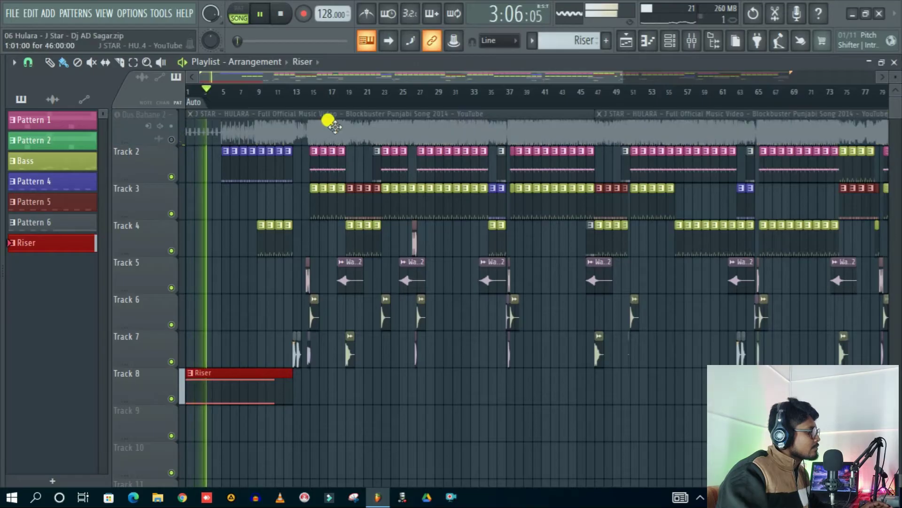
scroll(225, 96, up, 3)
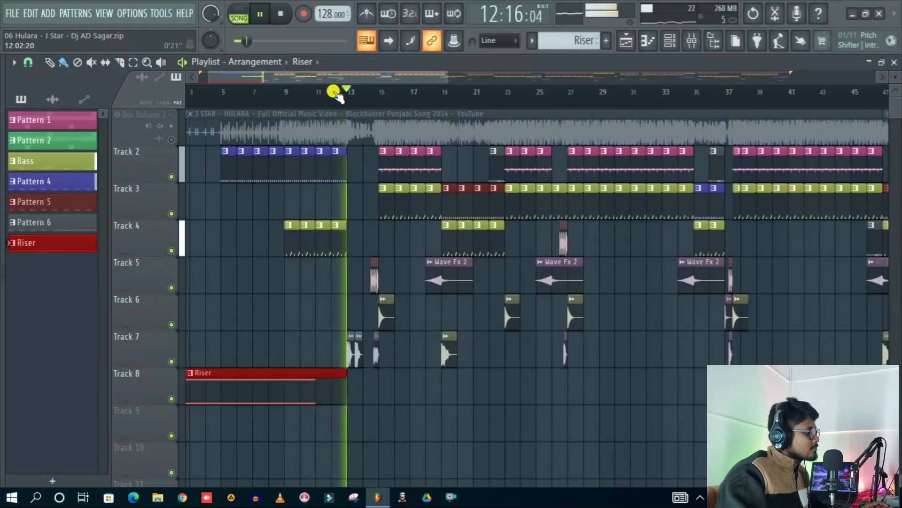
scroll(339, 93, up, 3)
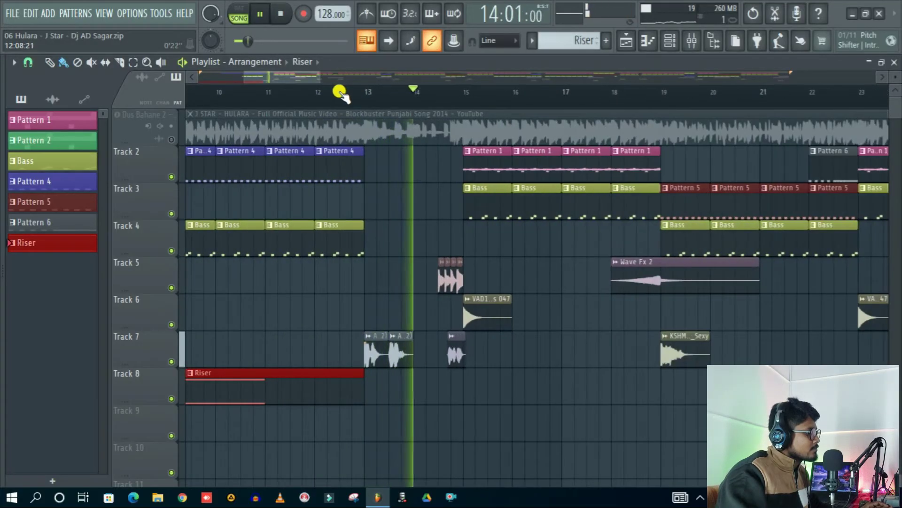
scroll(339, 93, down, 3)
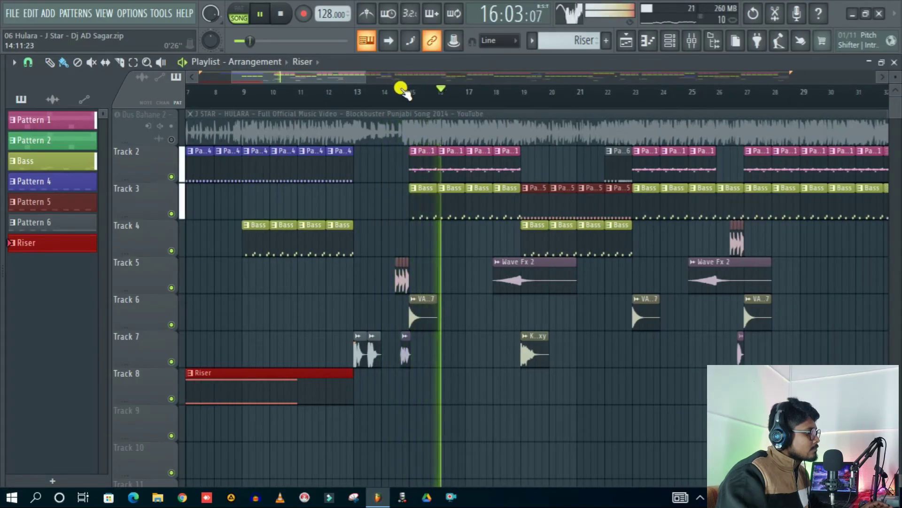
key(space)
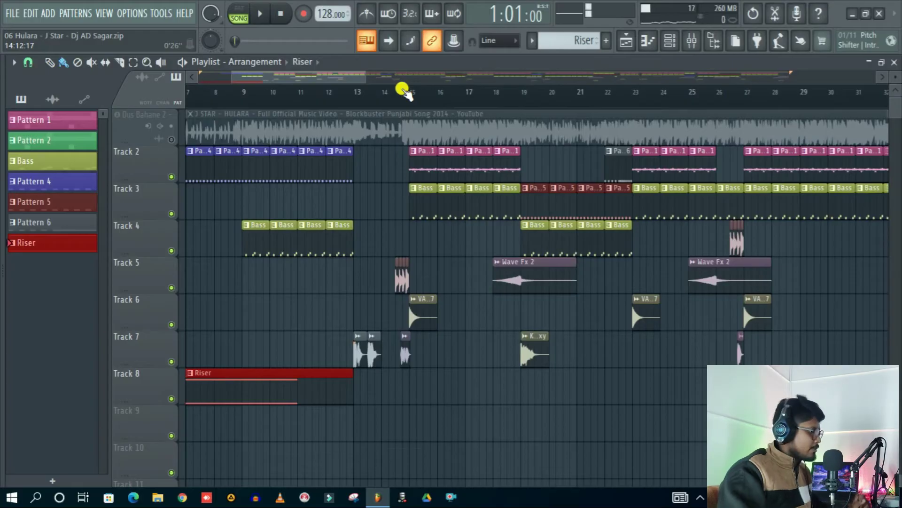
Delete the two audio clips between bars 13 and 14 on Track 7.
scroll(524, 94, down, 3)
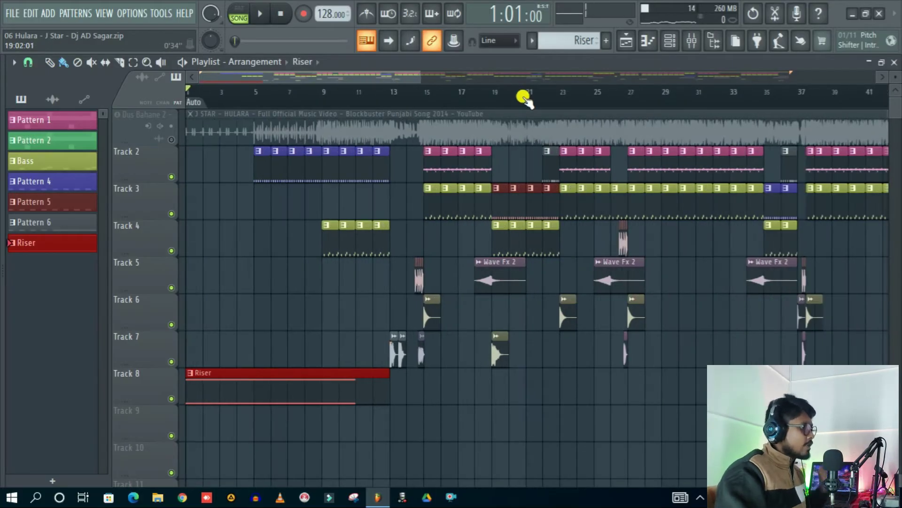
scroll(400, 96, up, 8)
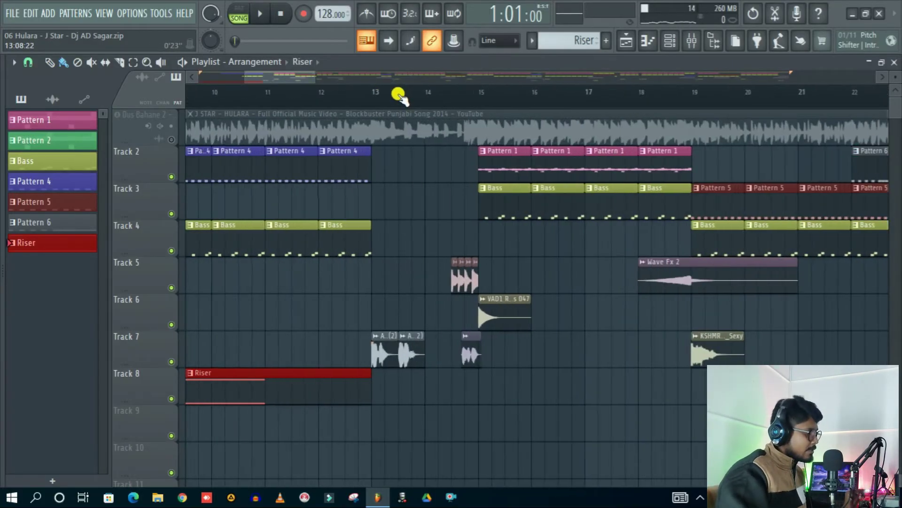
right_click(358, 354)
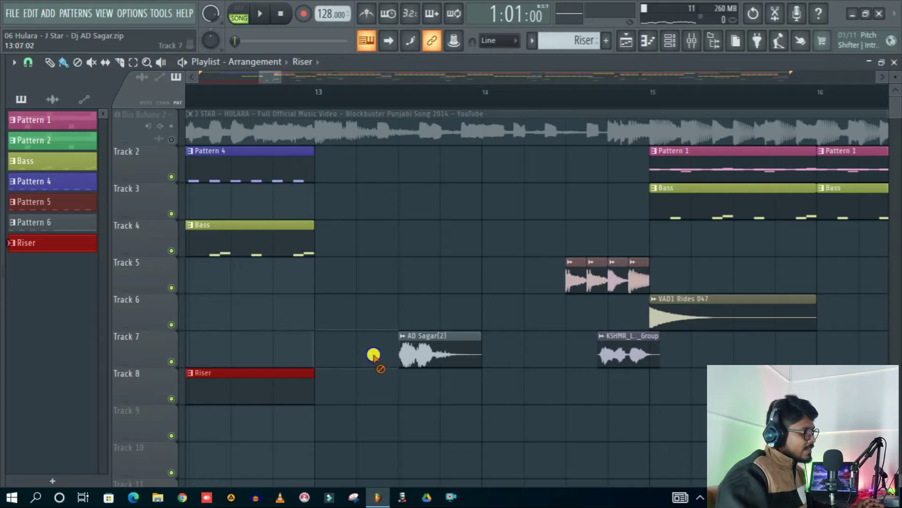
right_click(437, 358)
scroll(618, 100, down, 4)
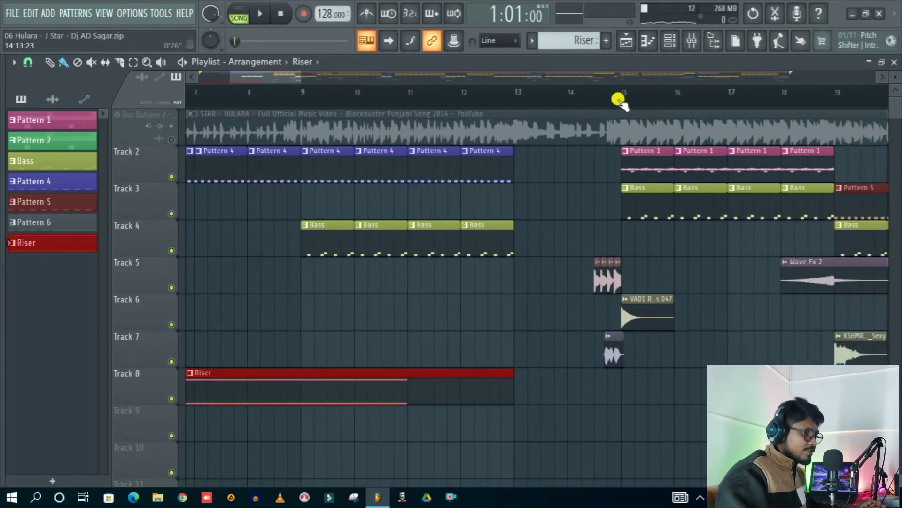
Extend the Riser pattern's G5 slide note and C4 note to bar 13 in the piano roll, then close it.
scroll(627, 99, down, 2)
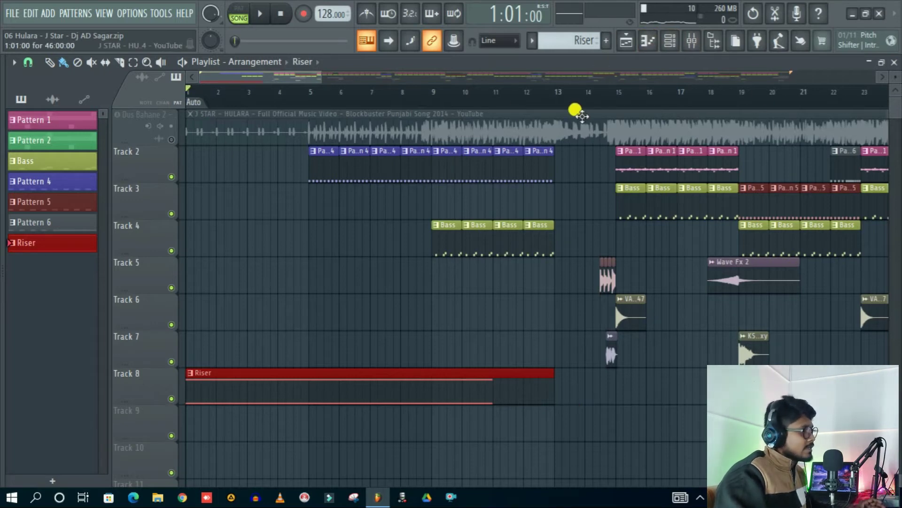
click(668, 44)
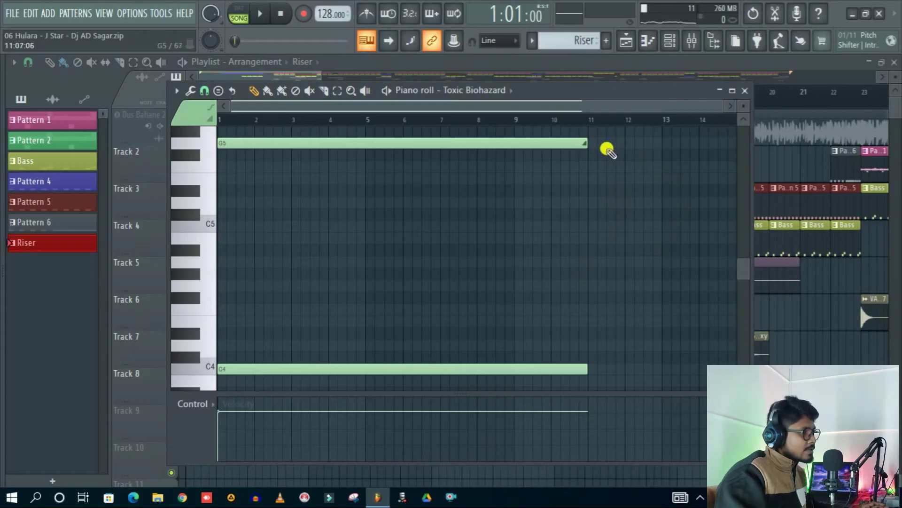
drag(621, 155, 651, 167)
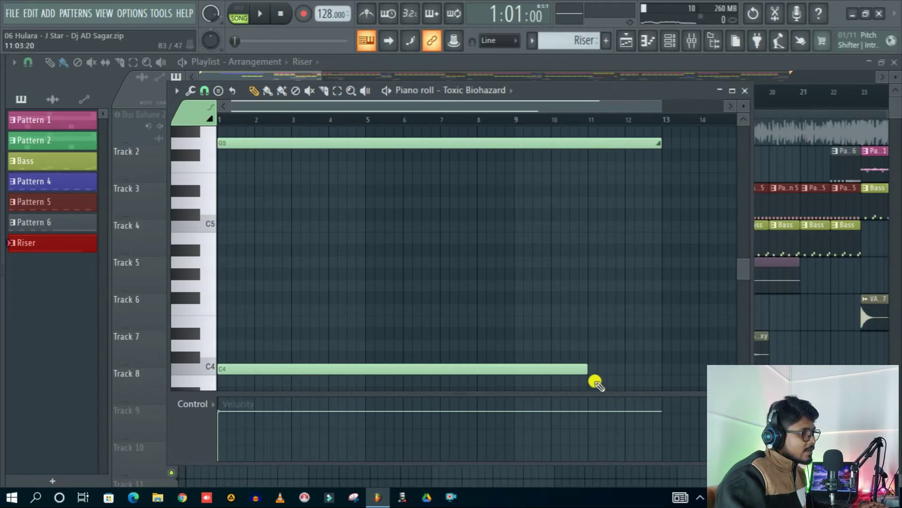
drag(582, 366, 654, 383)
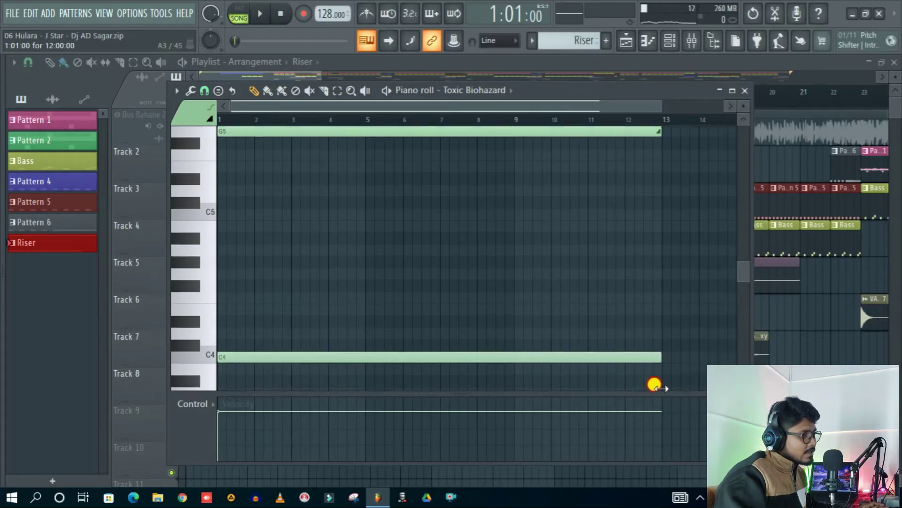
click(745, 91)
Play the arrangement from bar 1 to about bar 15 to check the riser against the intro patterns.
key(space)
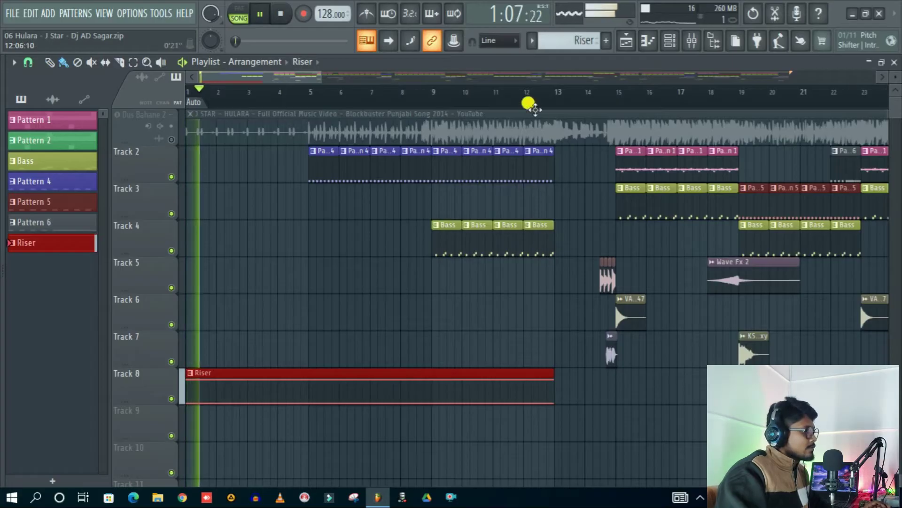
scroll(544, 94, down, 2)
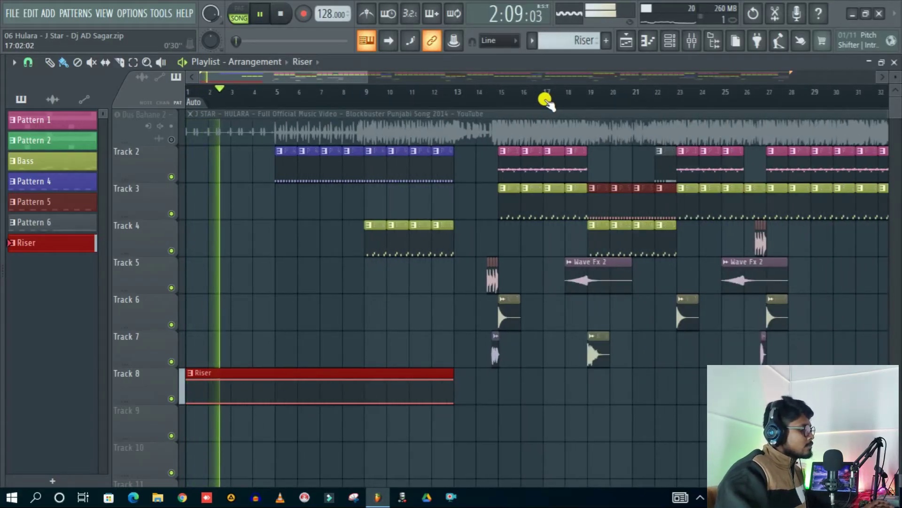
scroll(455, 94, down, 2)
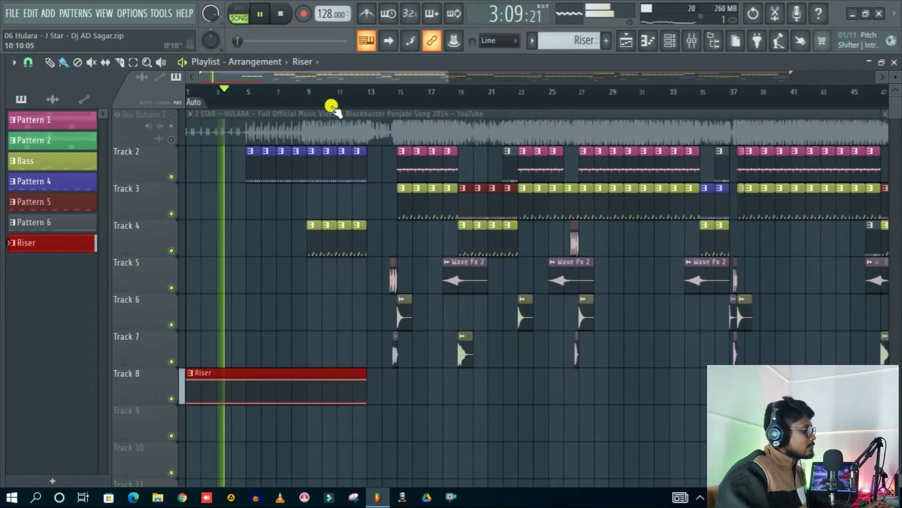
scroll(379, 97, down, 2)
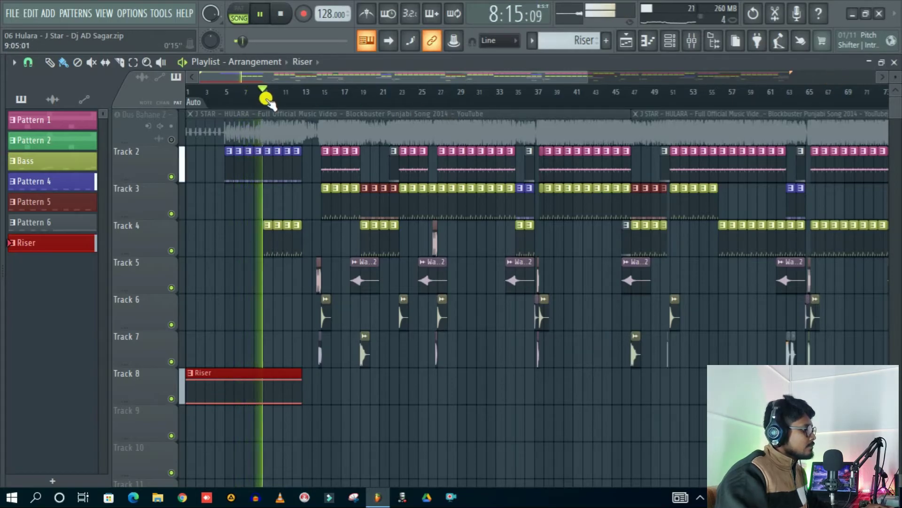
scroll(270, 98, up, 4)
scroll(343, 93, down, 4)
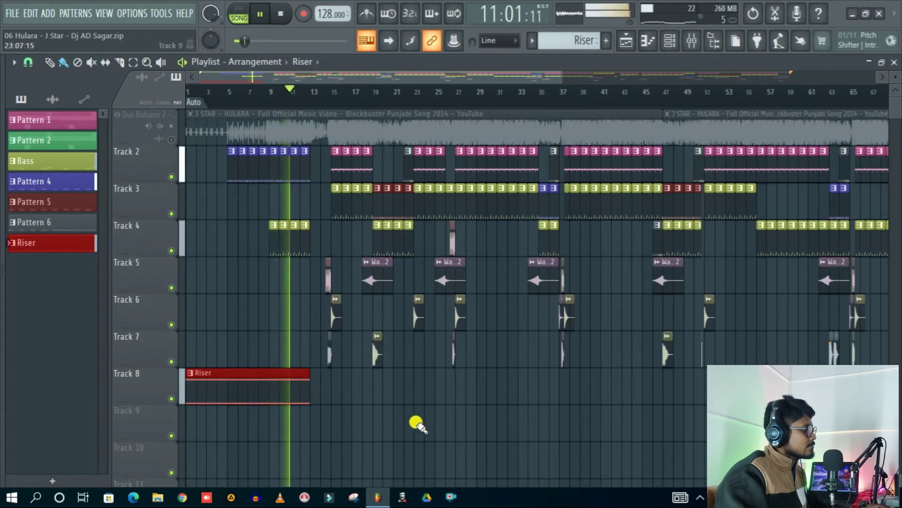
scroll(248, 102, up, 4)
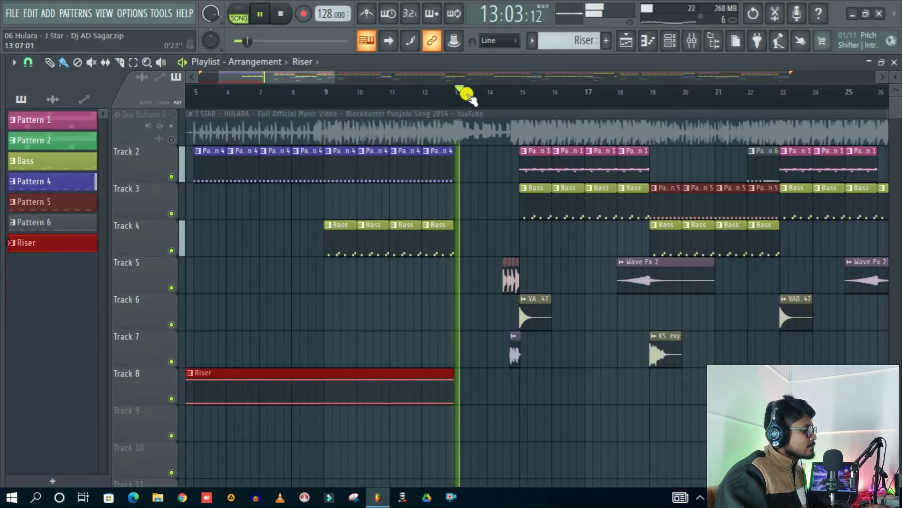
scroll(466, 96, down, 2)
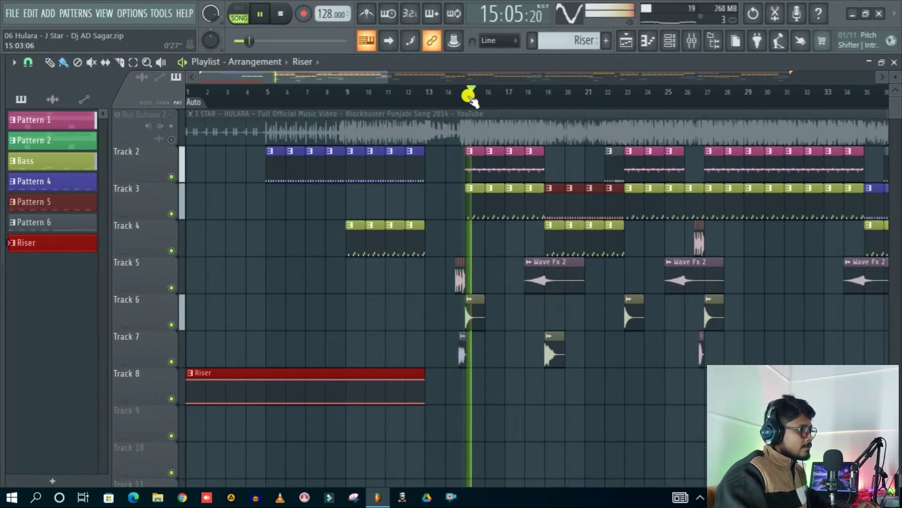
key(space)
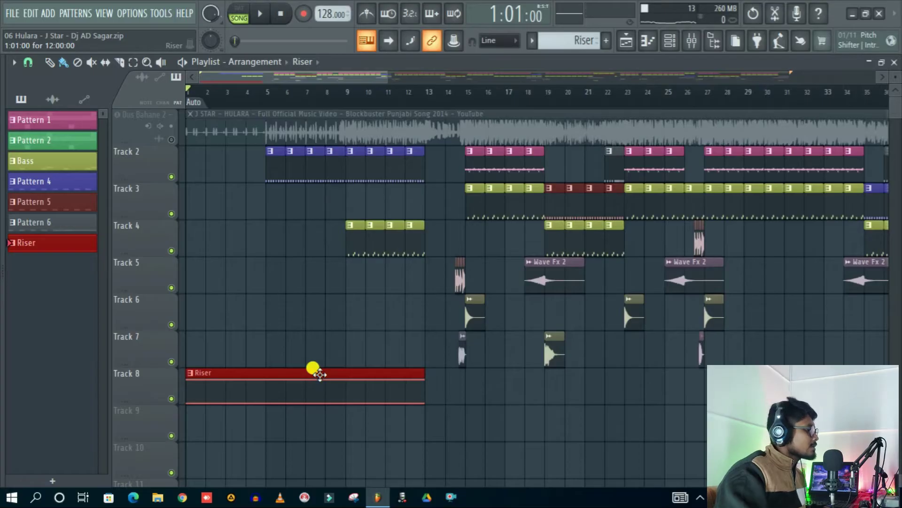
Move the Riser clip from Track 8 to Track 7 and create a new teal pattern named Noise.
drag(319, 373, 312, 335)
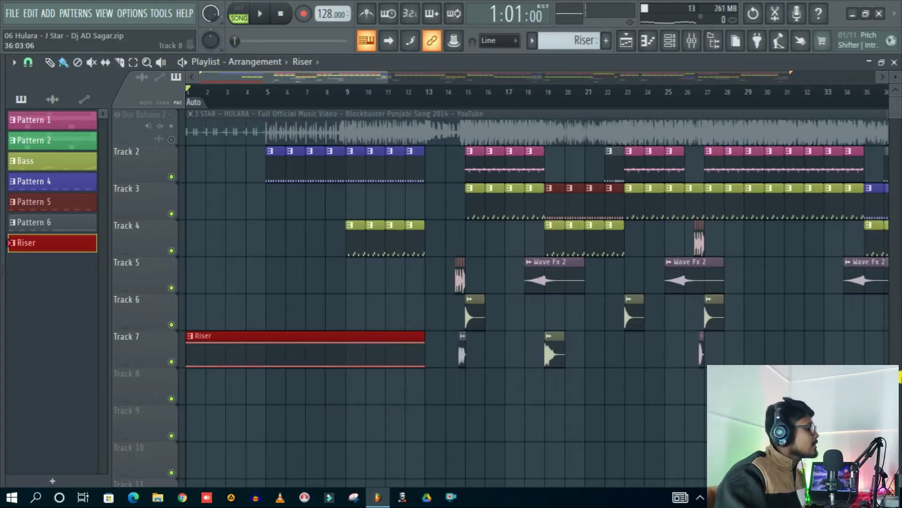
click(607, 43)
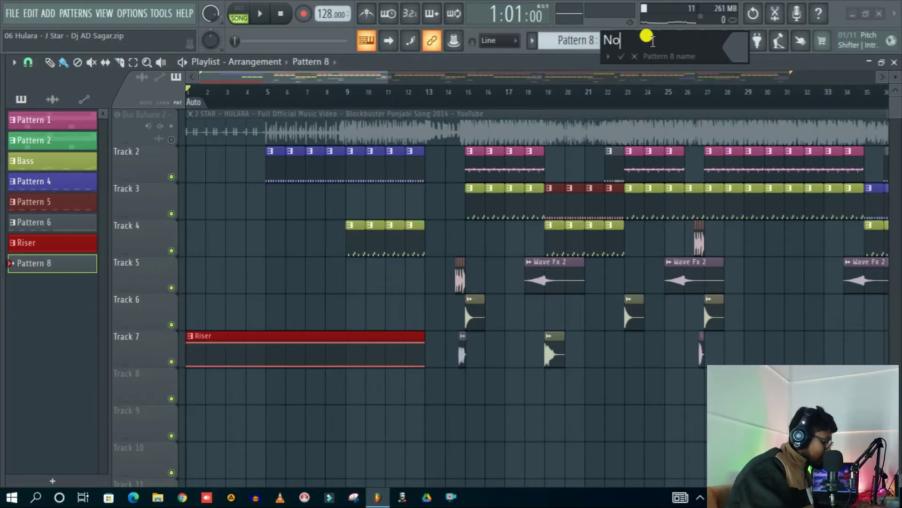
text(Noic)
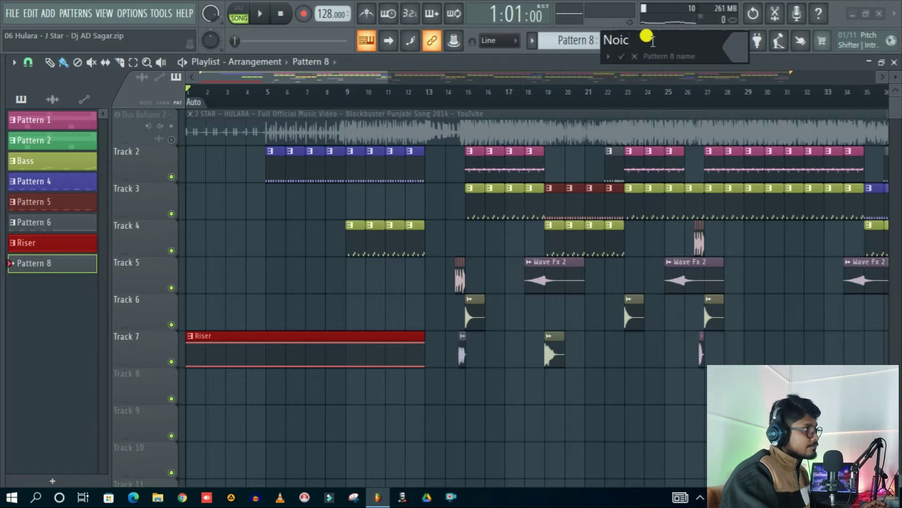
text(es)
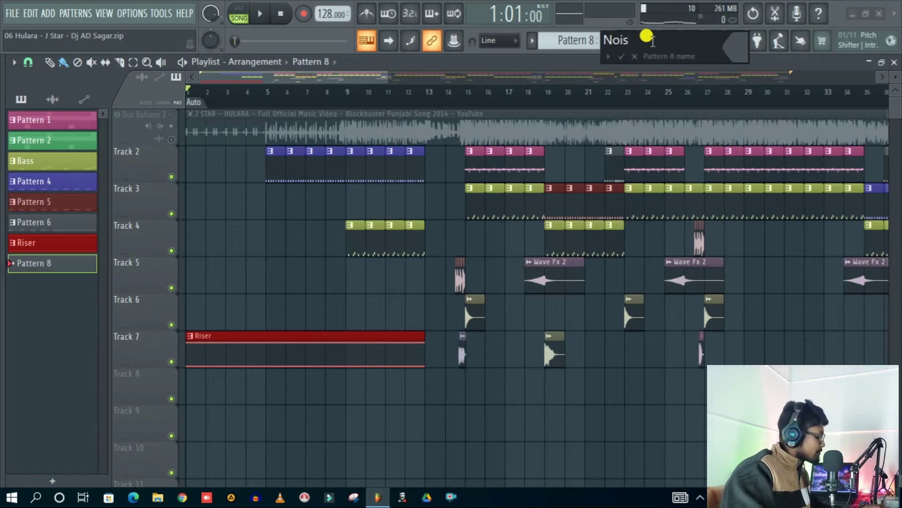
text(e)
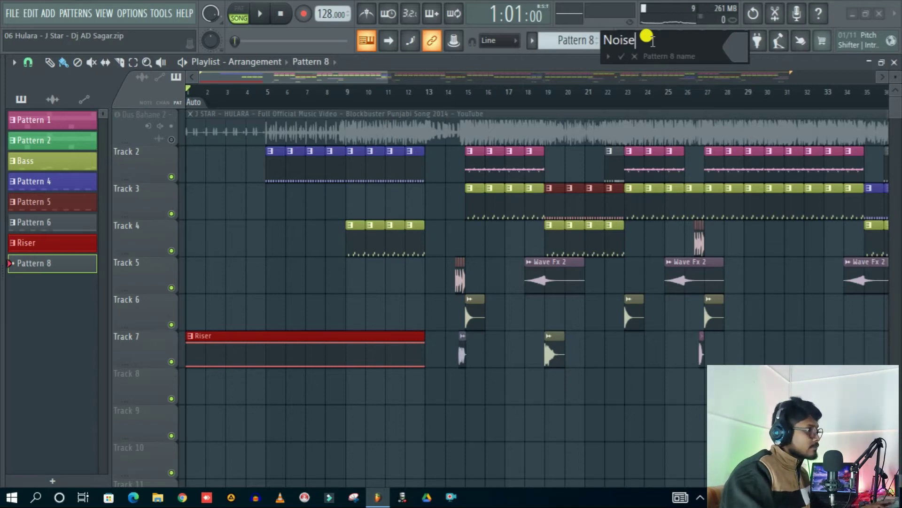
click(735, 45)
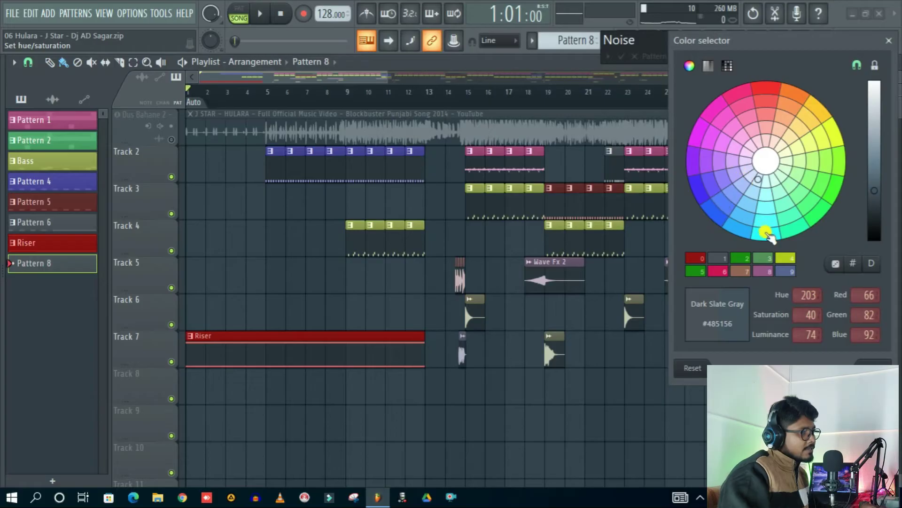
click(766, 233)
key(Return)
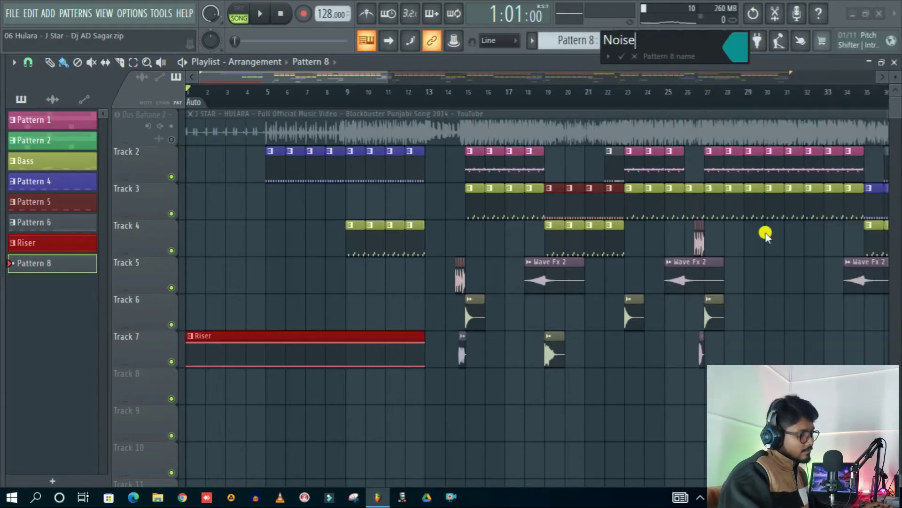
key(Return)
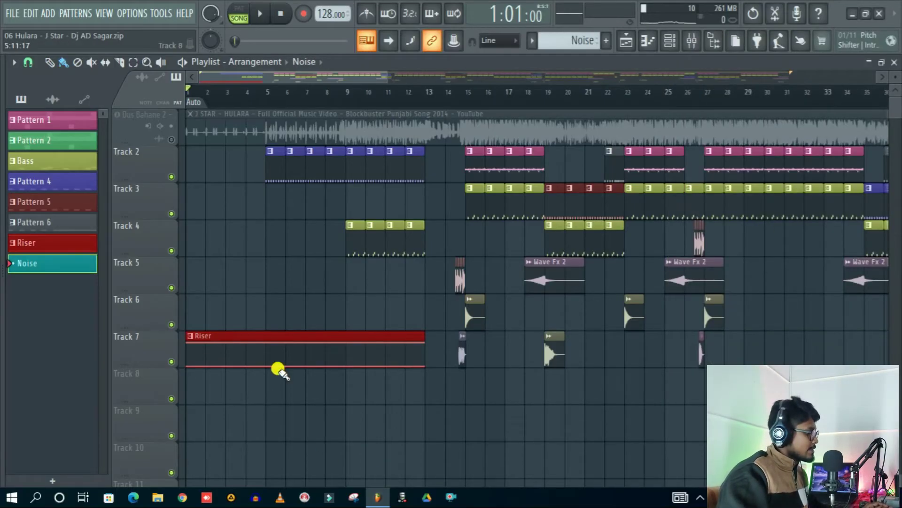
Place a Noise clip on Track 8 at bar 1 and stretch it to bar 13.
click(273, 391)
drag(285, 398, 152, 413)
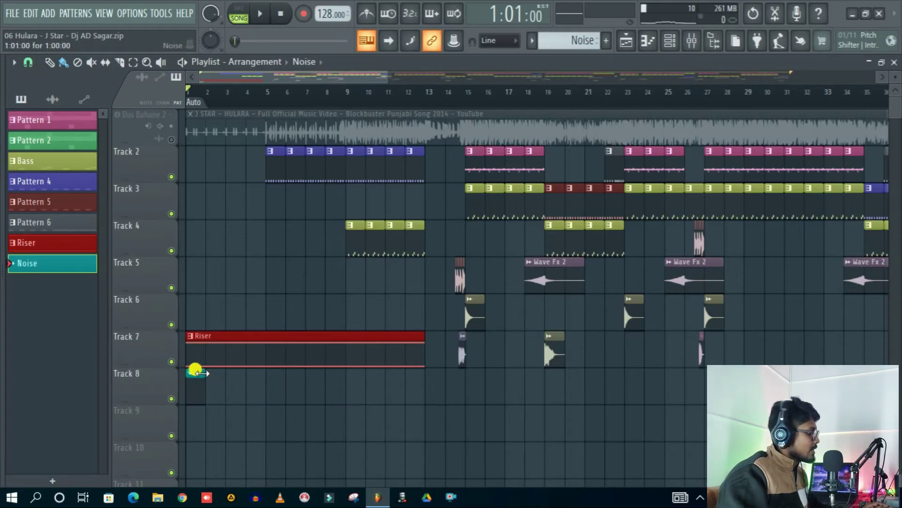
drag(195, 371, 414, 418)
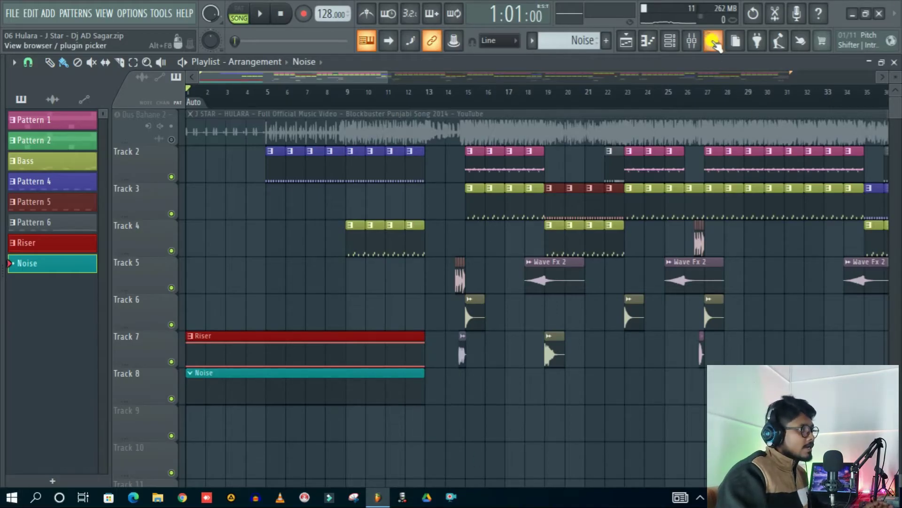
Add a 3x Osc channel to the Channel rack for the Noise pattern and reposition its plugin window over the rack.
click(670, 43)
click(440, 433)
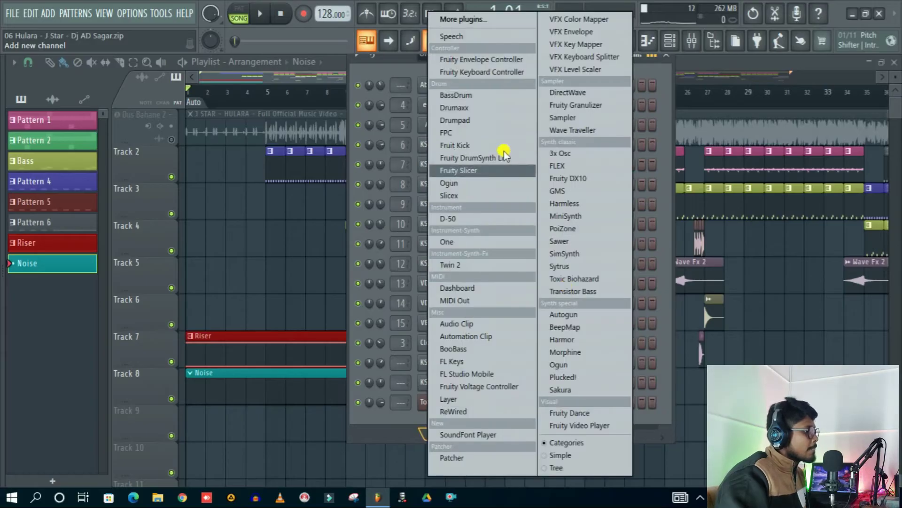
click(574, 155)
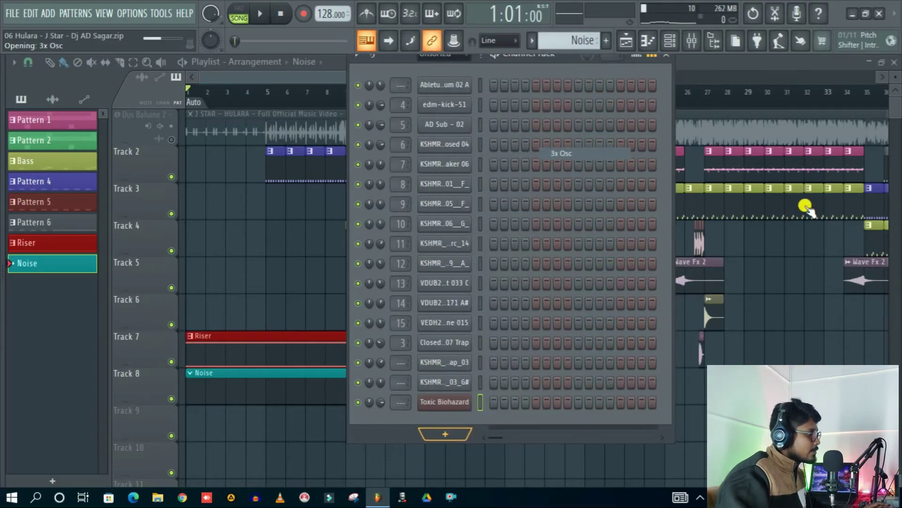
drag(232, 193, 474, 126)
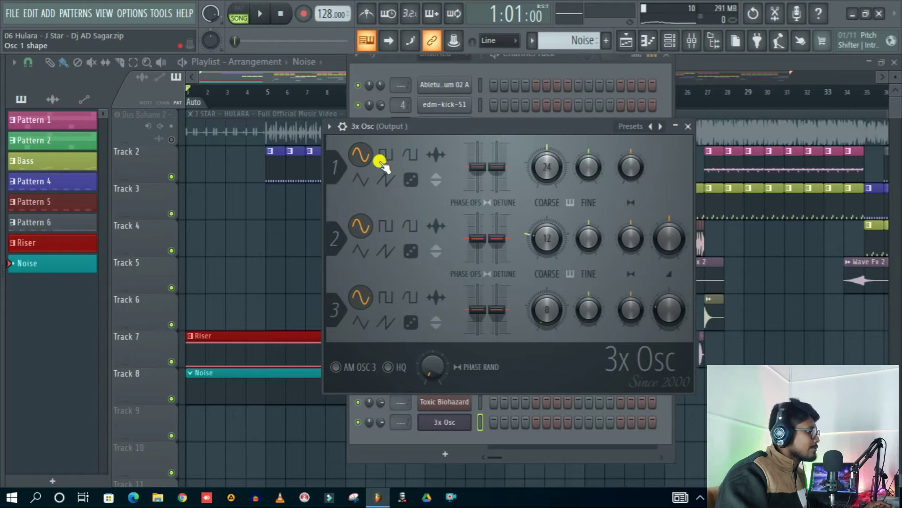
Set 3x Osc's oscillator 1 to the noise shape and add a C4 note from bar 1 to bar 13 in its piano roll.
click(411, 181)
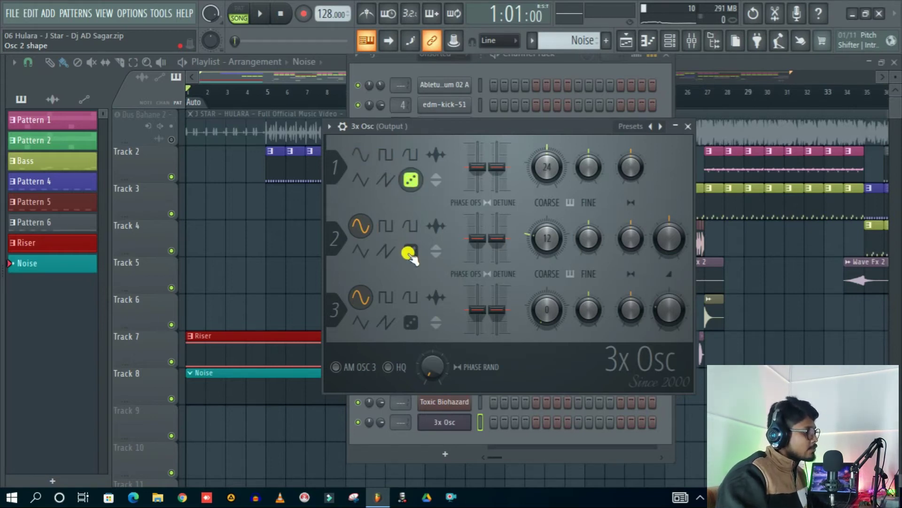
click(688, 126)
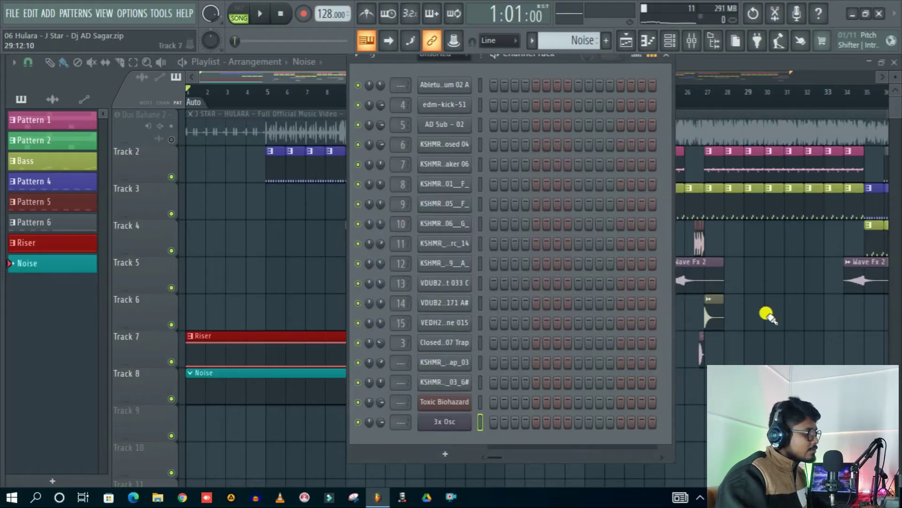
right_click(443, 424)
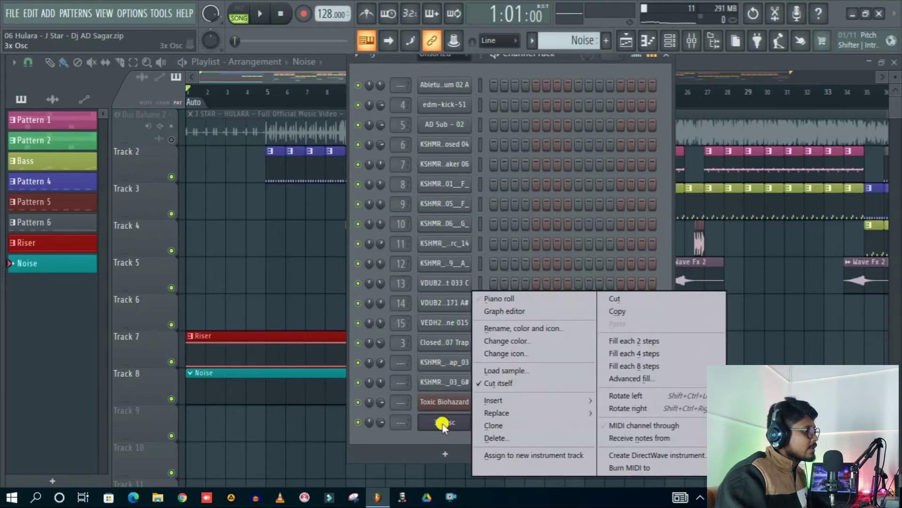
click(506, 301)
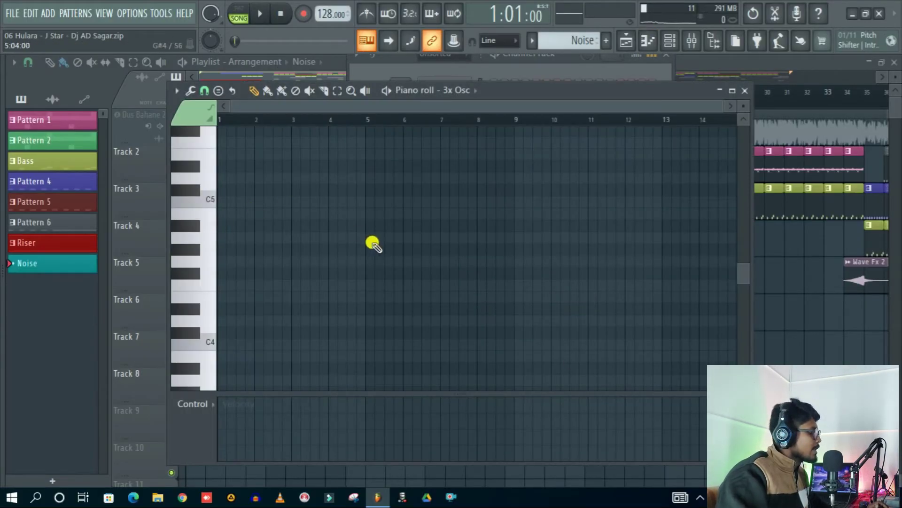
scroll(374, 254, down, 3)
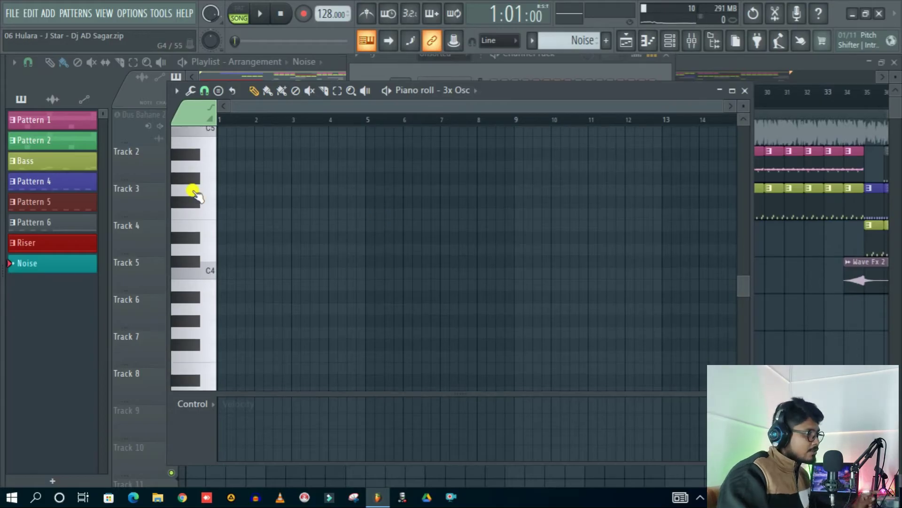
scroll(223, 122, up, 5)
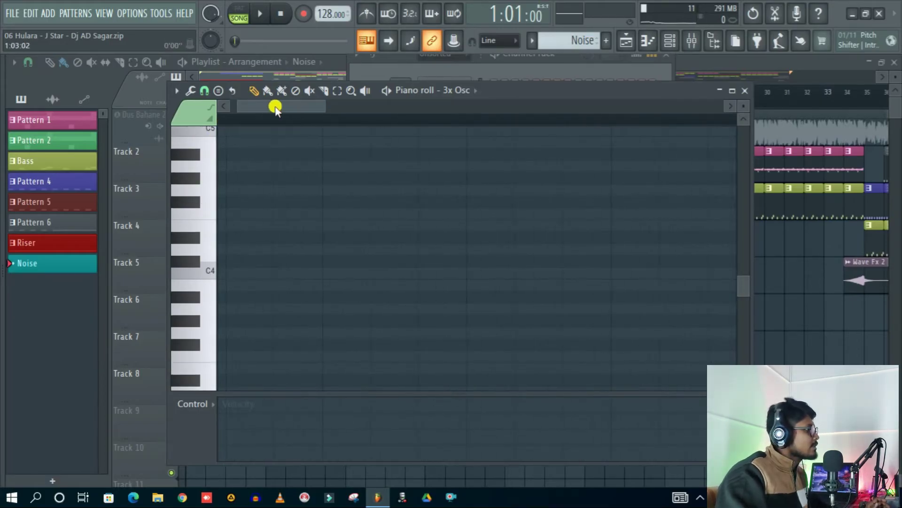
click(219, 273)
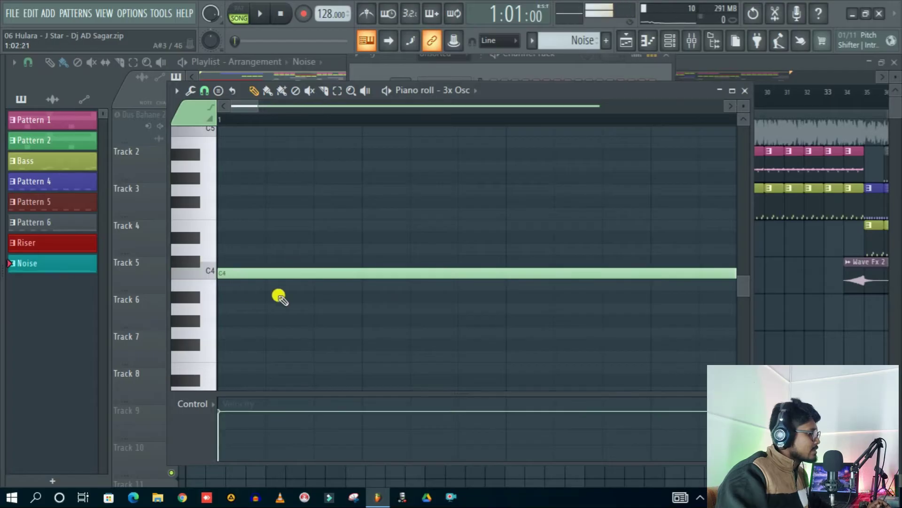
scroll(395, 121, down, 4)
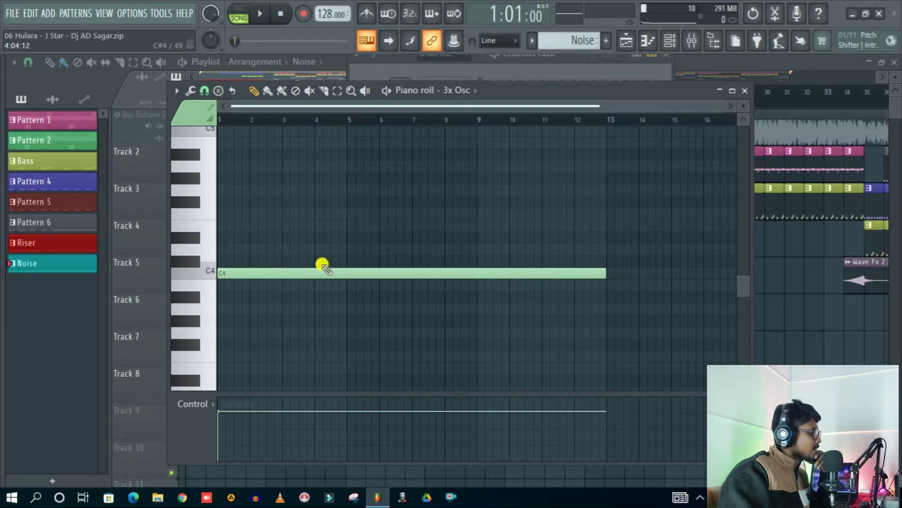
Audition several keys above and below C4 in the 3x Osc piano roll to hear the single noise oscillator.
click(207, 171)
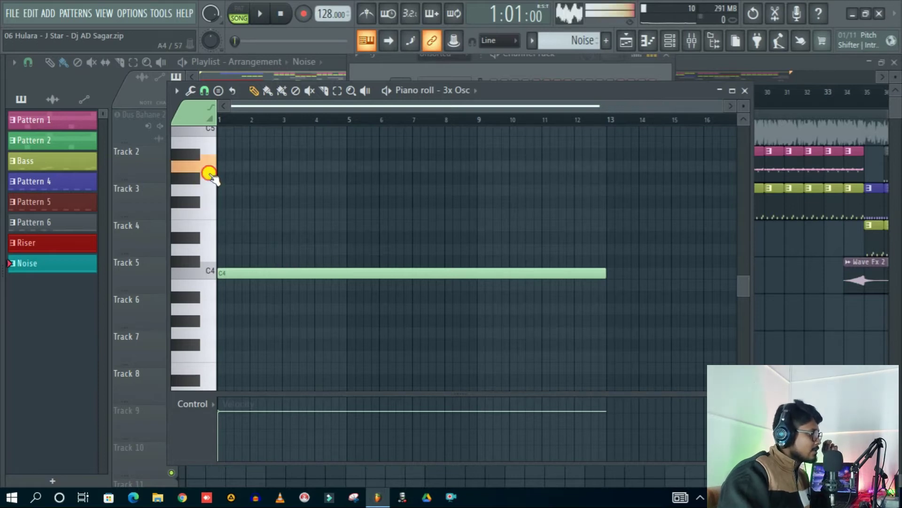
click(205, 203)
click(212, 248)
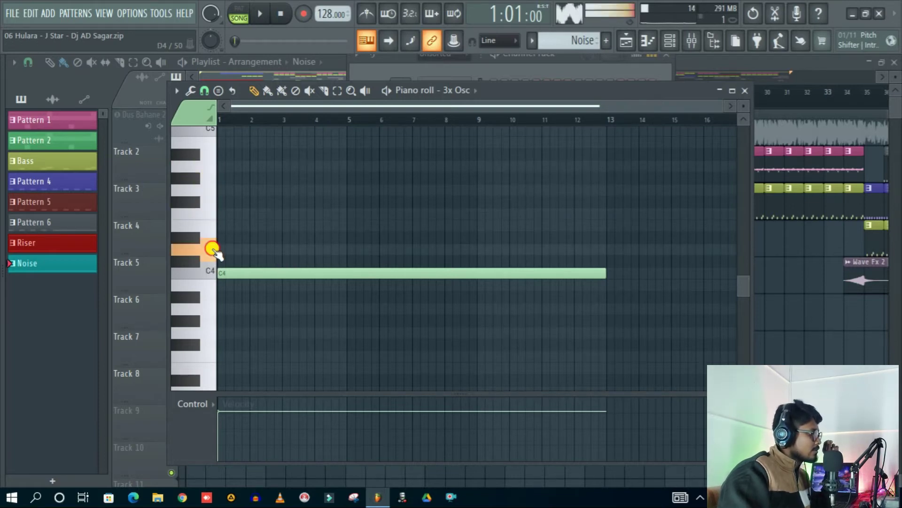
click(215, 334)
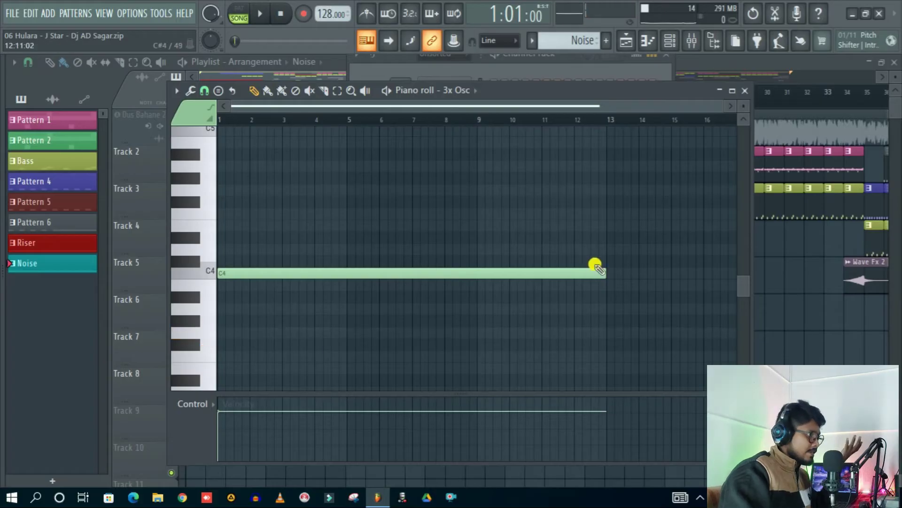
click(745, 91)
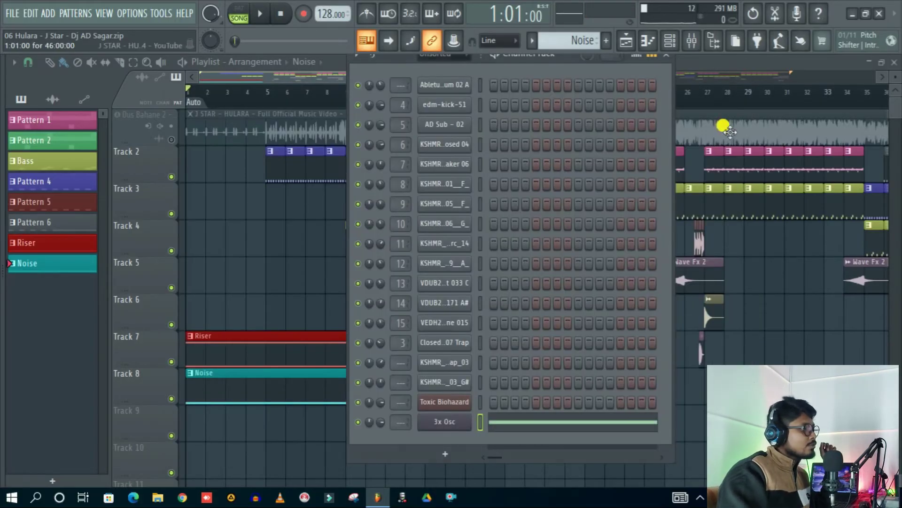
Set oscillators 2 and 3 of the 3x Osc to the noise shape.
click(452, 425)
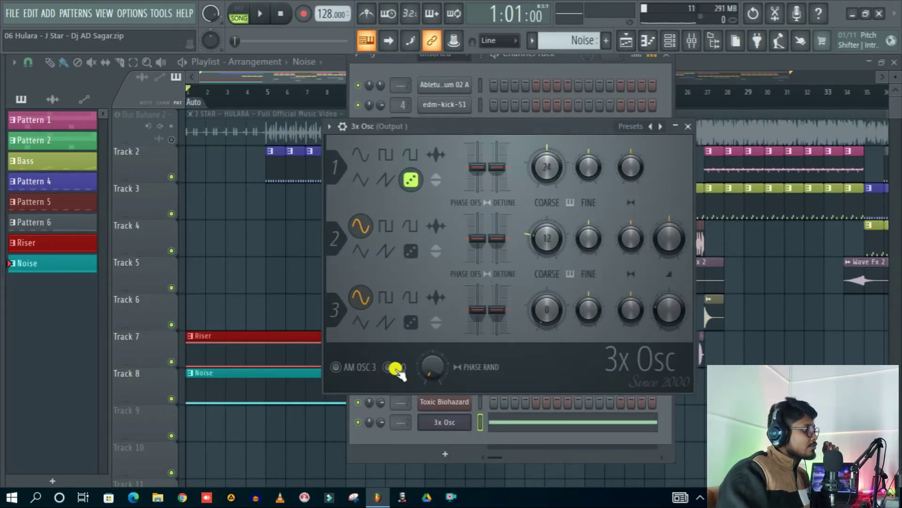
click(412, 254)
click(411, 324)
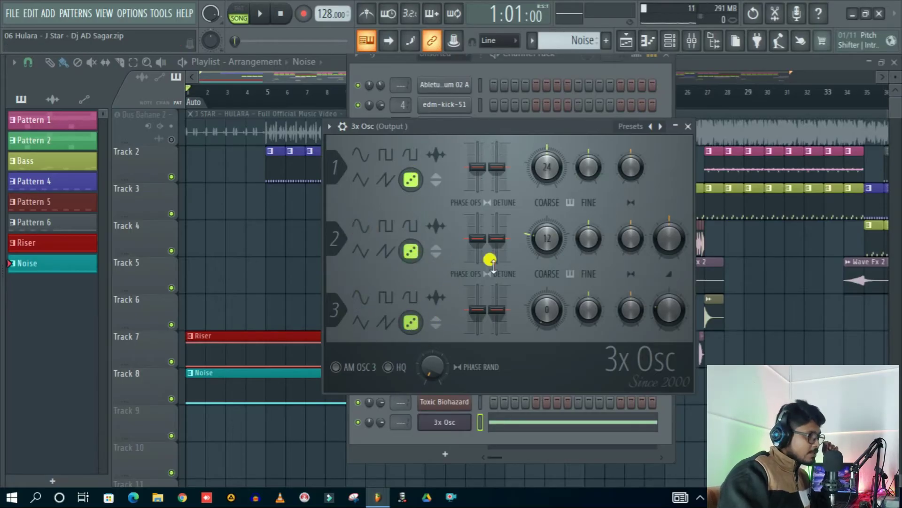
click(688, 126)
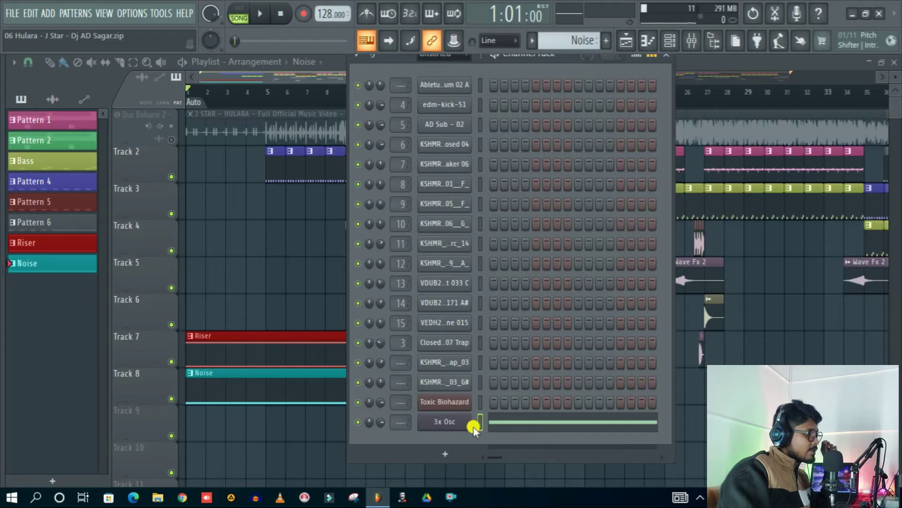
Audition keys around C4 in the 3x Osc piano roll with all three noise oscillators, and return to the playlist.
click(545, 426)
click(202, 269)
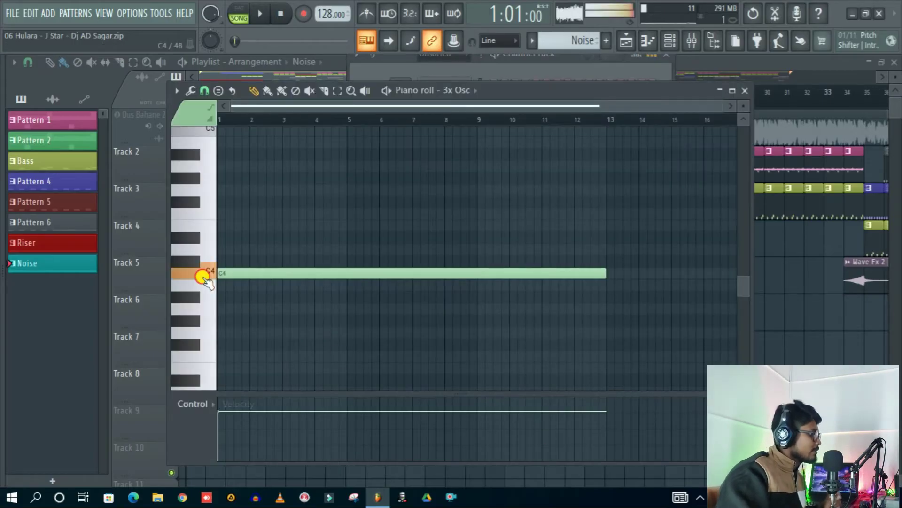
click(213, 187)
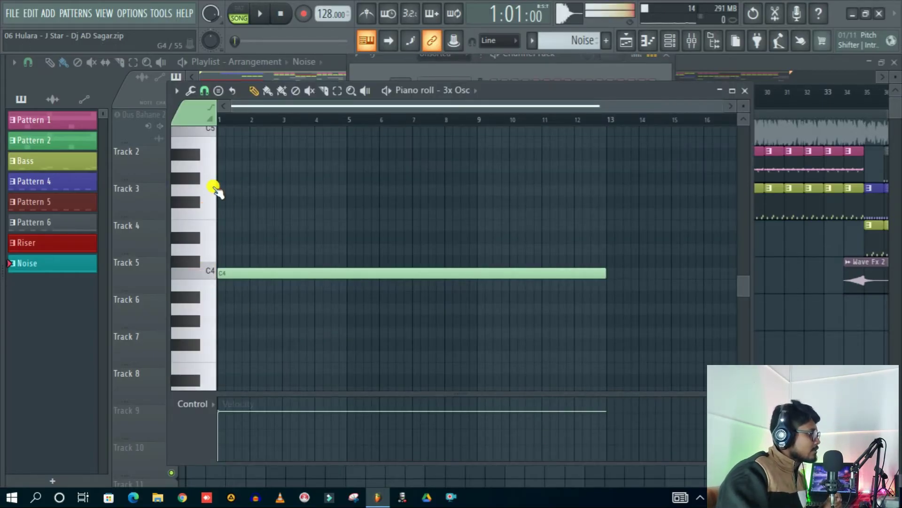
click(208, 140)
click(216, 352)
click(205, 307)
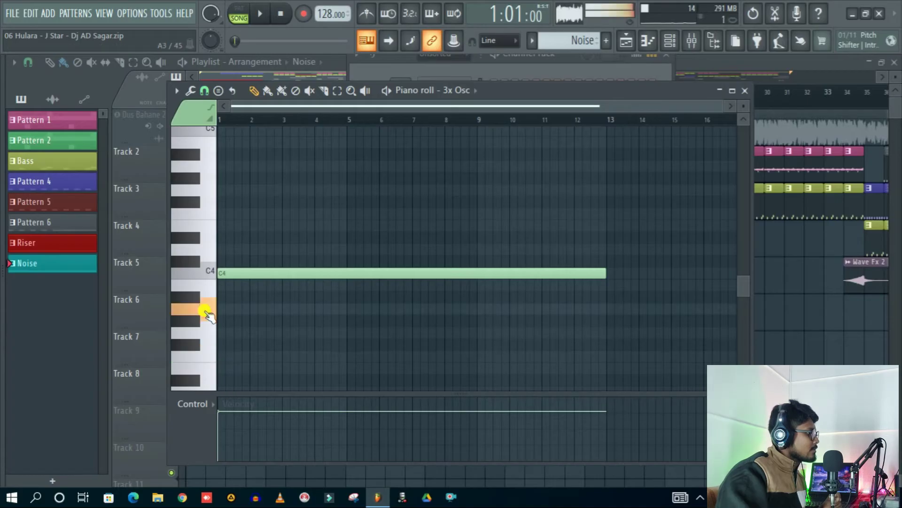
click(202, 176)
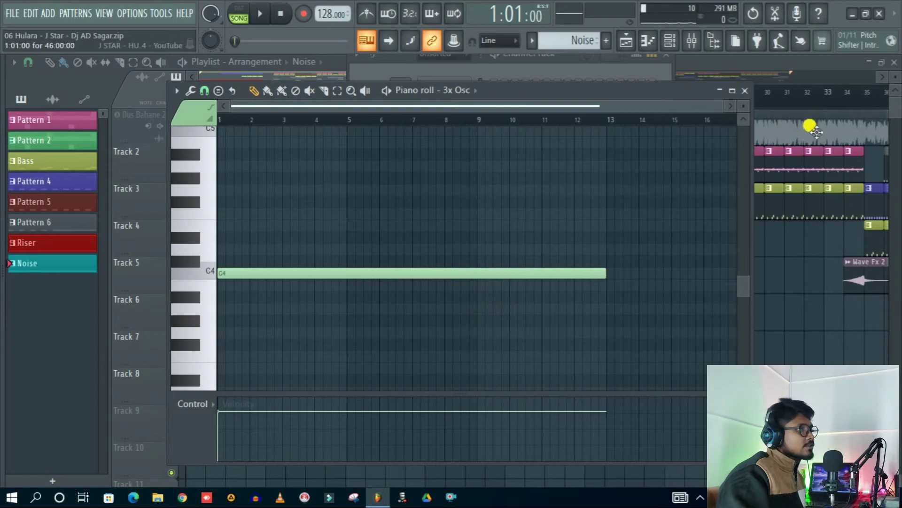
click(745, 90)
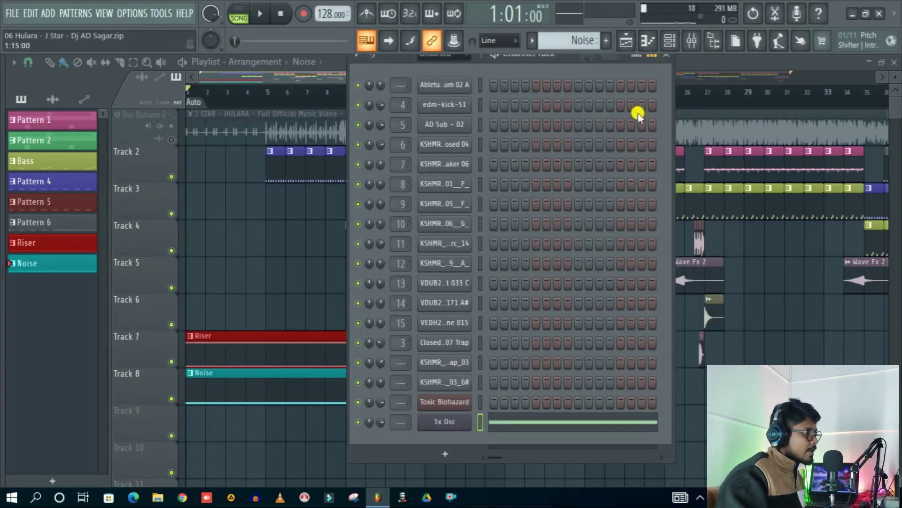
click(666, 55)
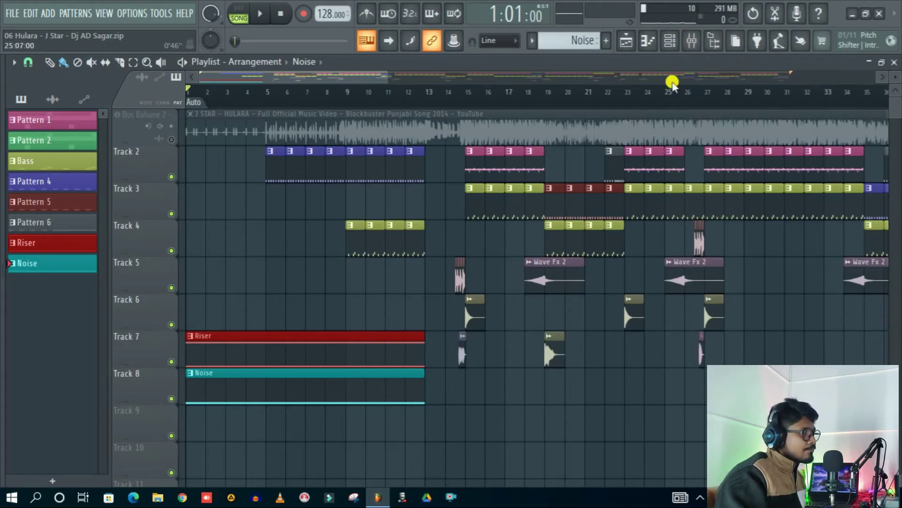
Create an automation clip for the 3x Osc channel volume.
click(670, 41)
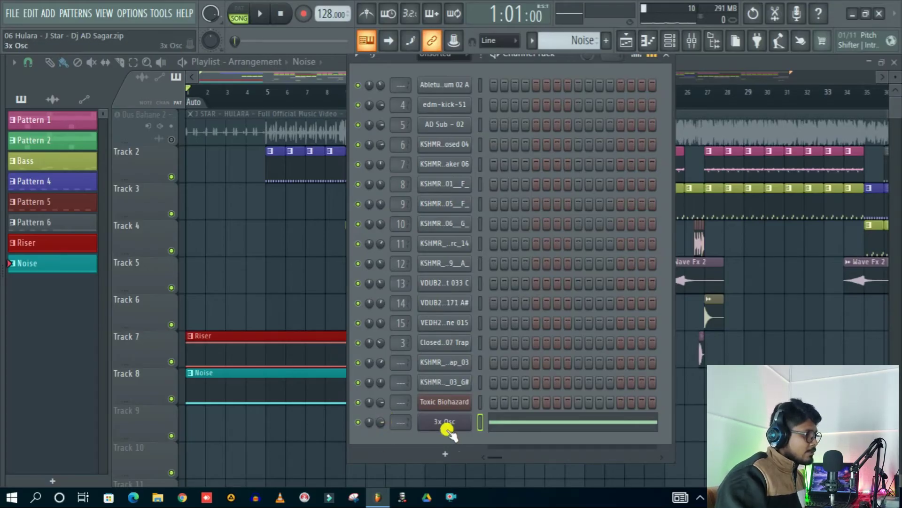
right_click(379, 422)
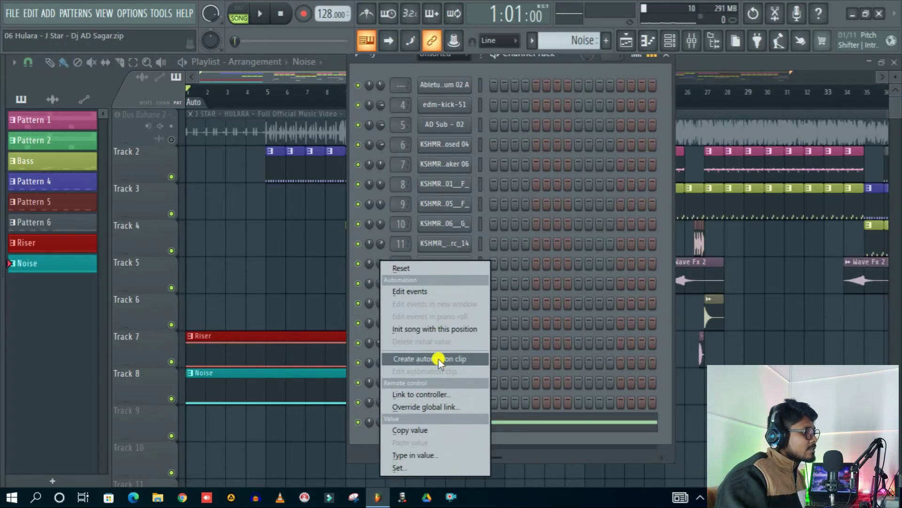
click(459, 359)
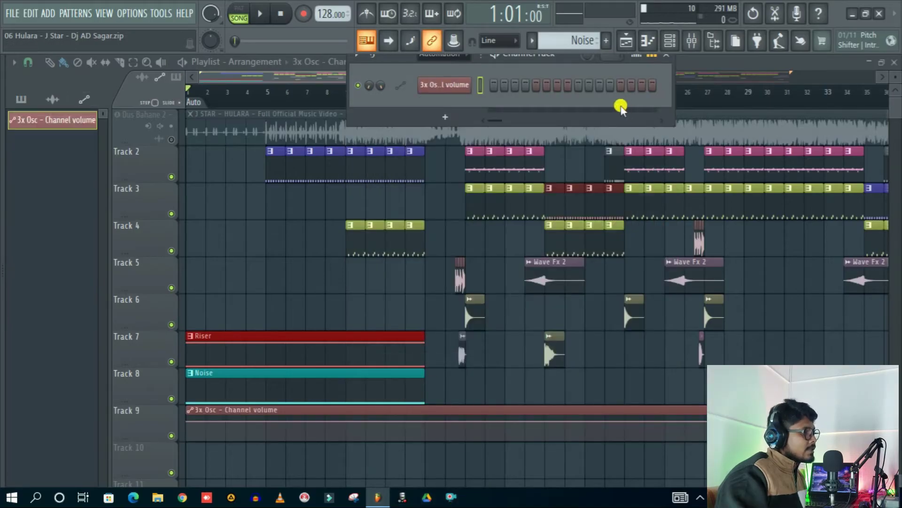
click(667, 60)
Shorten the 3x Osc channel volume automation clip on Track 9 so it ends at bar 13, aligned with the Noise clip.
scroll(675, 97, down, 6)
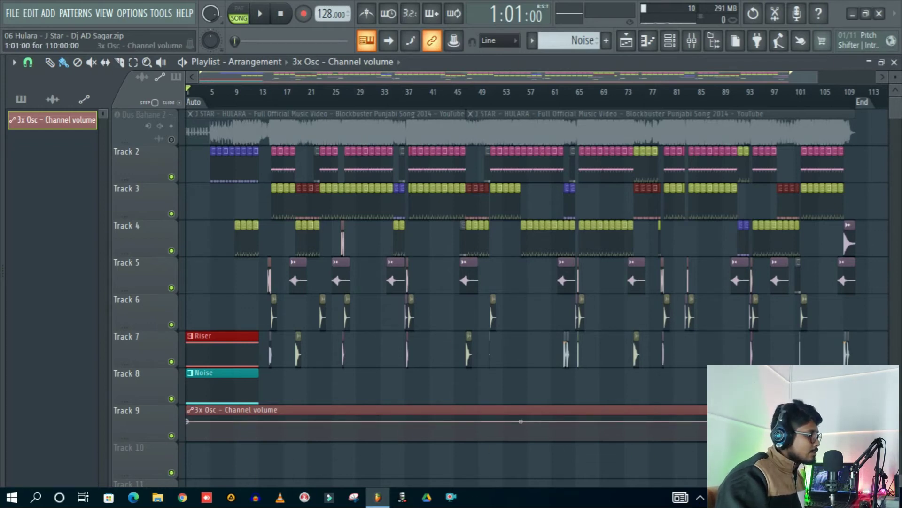
drag(762, 405, 252, 401)
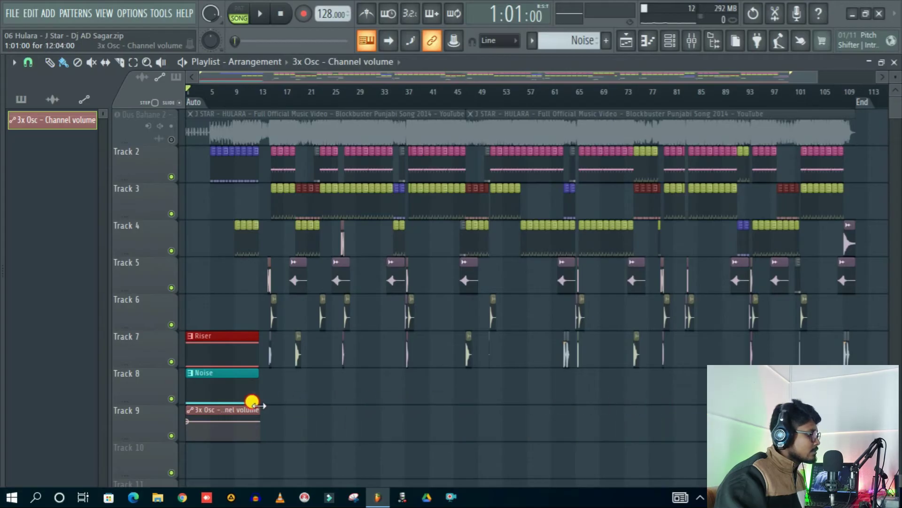
scroll(254, 95, up, 6)
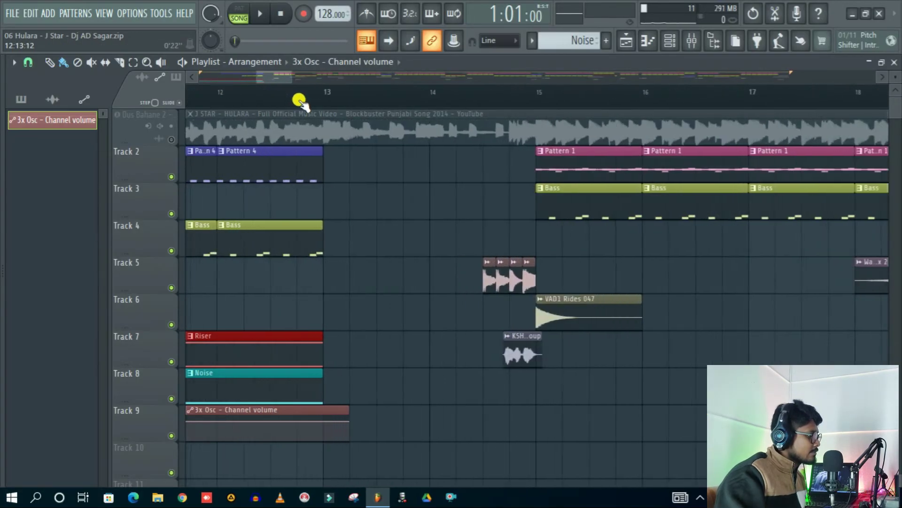
scroll(300, 99, up, 4)
drag(586, 405, 477, 417)
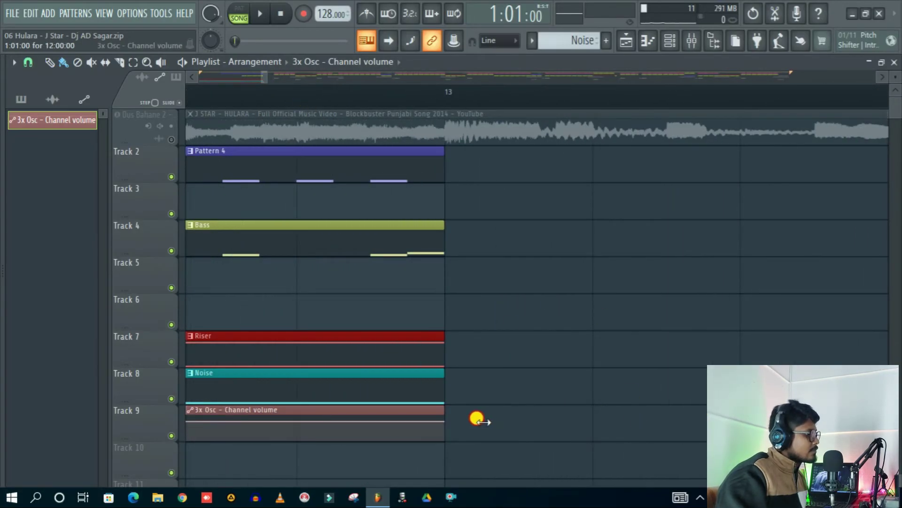
scroll(620, 98, down, 4)
scroll(625, 94, down, 5)
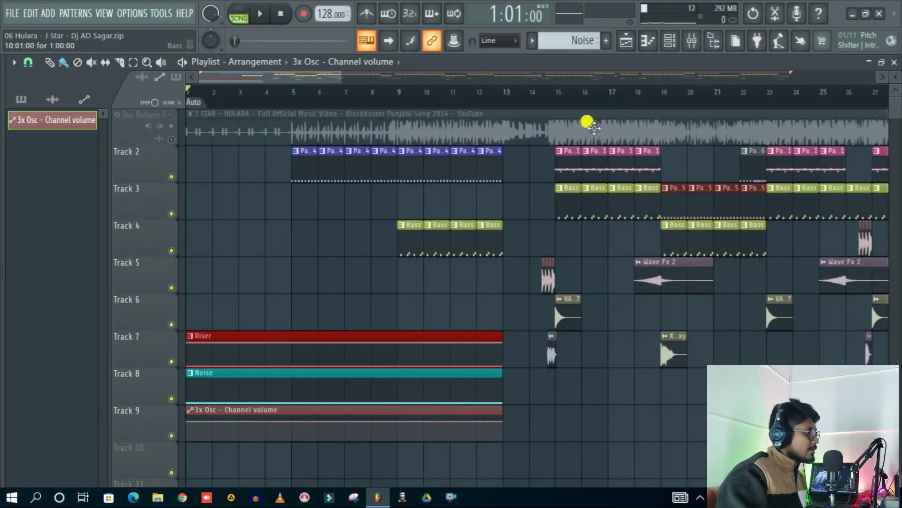
Shape the 3x Osc volume automation as a slightly upward-bowed rise from minimum at bar 1 to maximum at bar 13.
drag(185, 423, 188, 428)
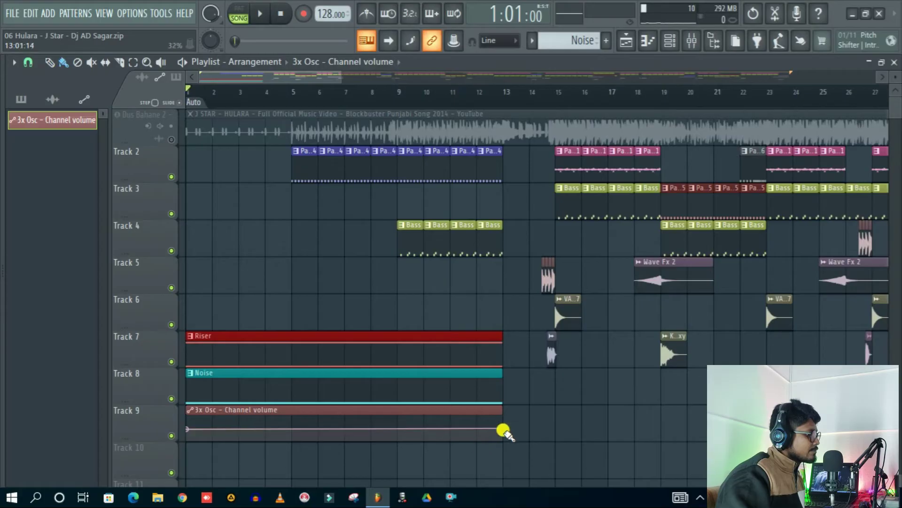
right_click(503, 428)
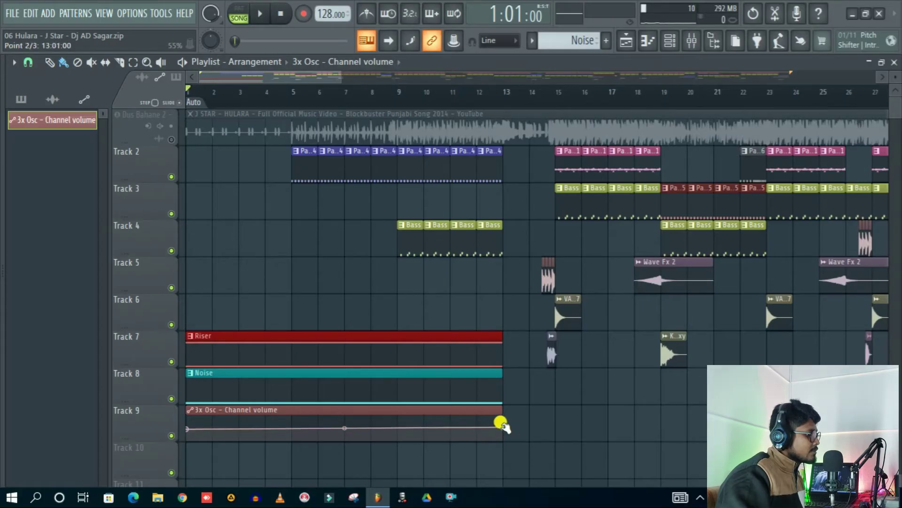
drag(503, 427, 502, 415)
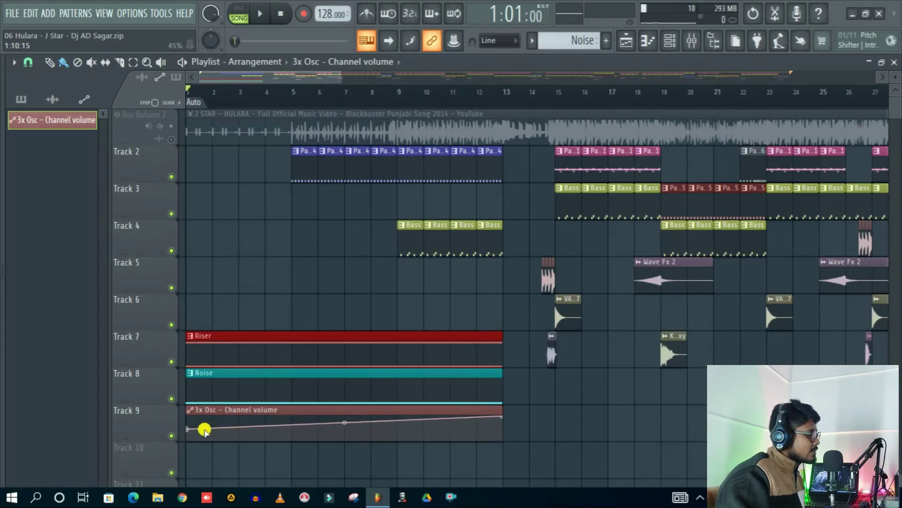
drag(184, 426, 186, 440)
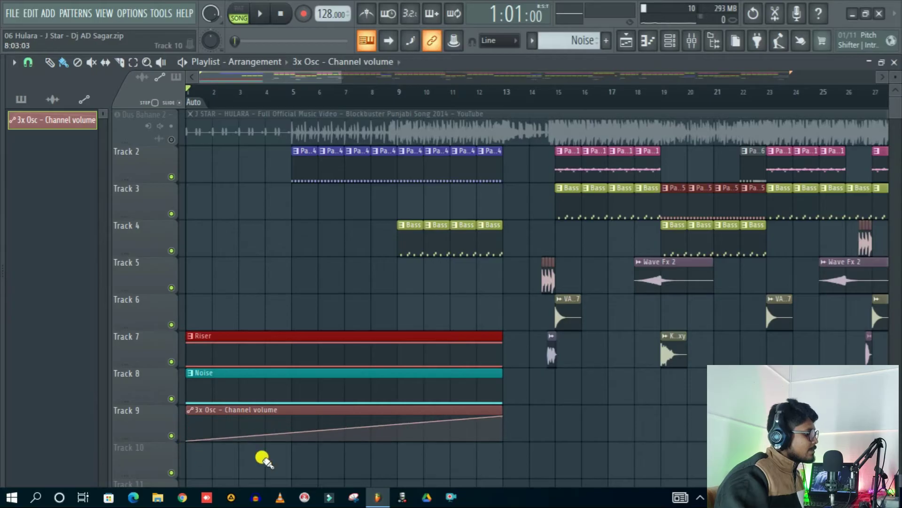
drag(341, 425, 342, 422)
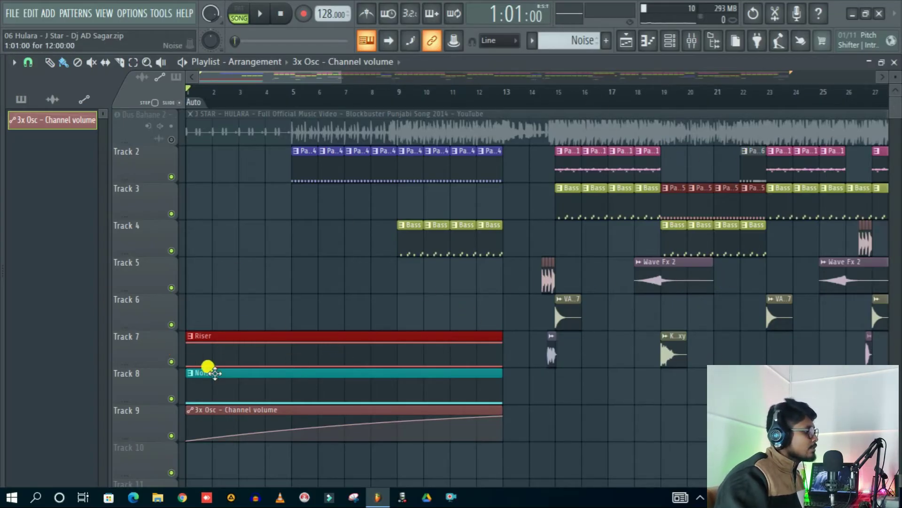
Create an automation clip for the Toxic Biohazard channel volume used by the Riser pattern.
click(209, 337)
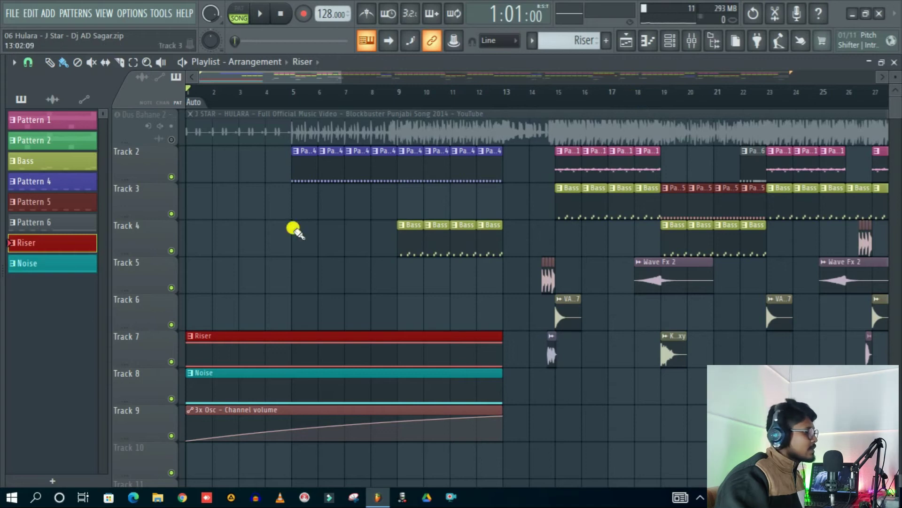
click(670, 40)
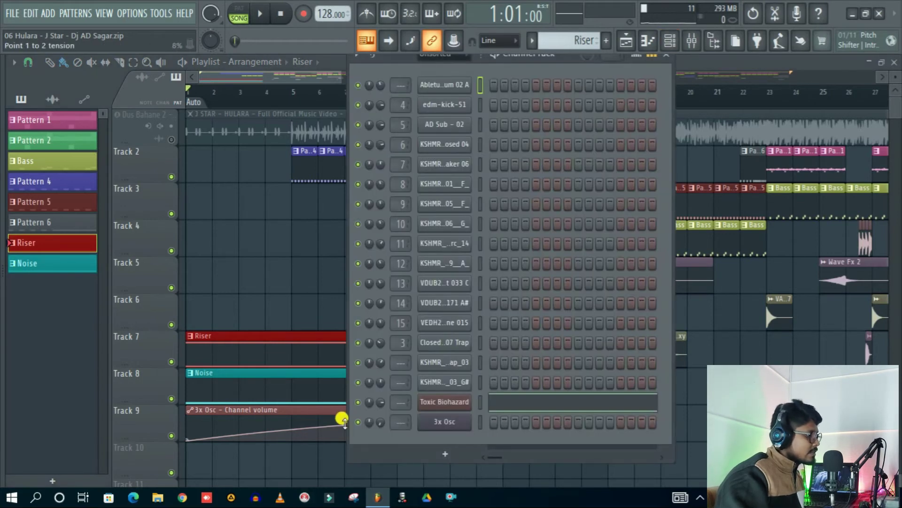
right_click(383, 403)
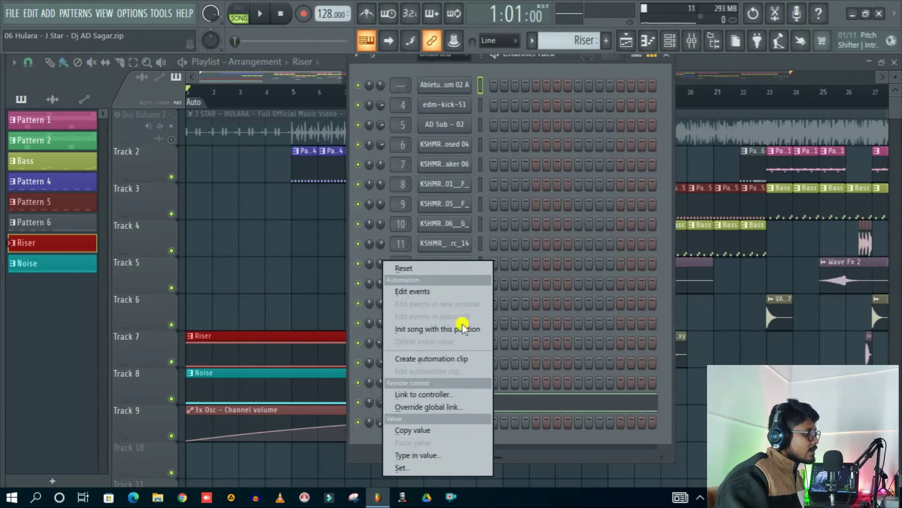
click(439, 359)
scroll(637, 350, down, 1)
scroll(637, 351, down, 1)
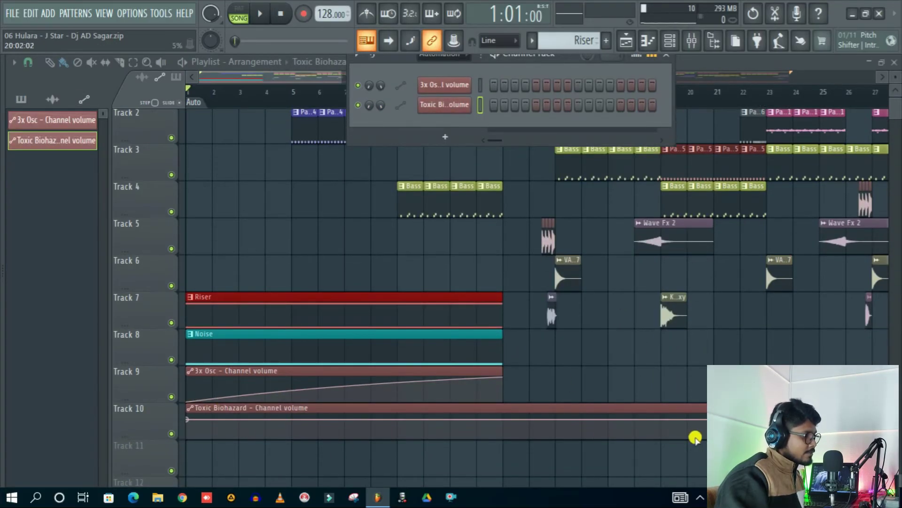
Trim the Toxic Biohazard volume automation clip to end at bar 13, and shape it as an upward-bowed rise from minimum to maximum.
click(120, 62)
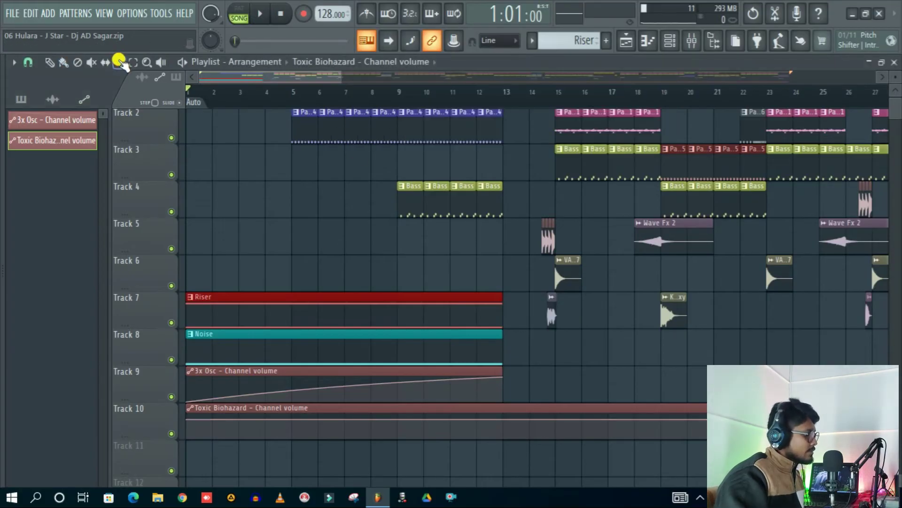
drag(504, 439, 504, 441)
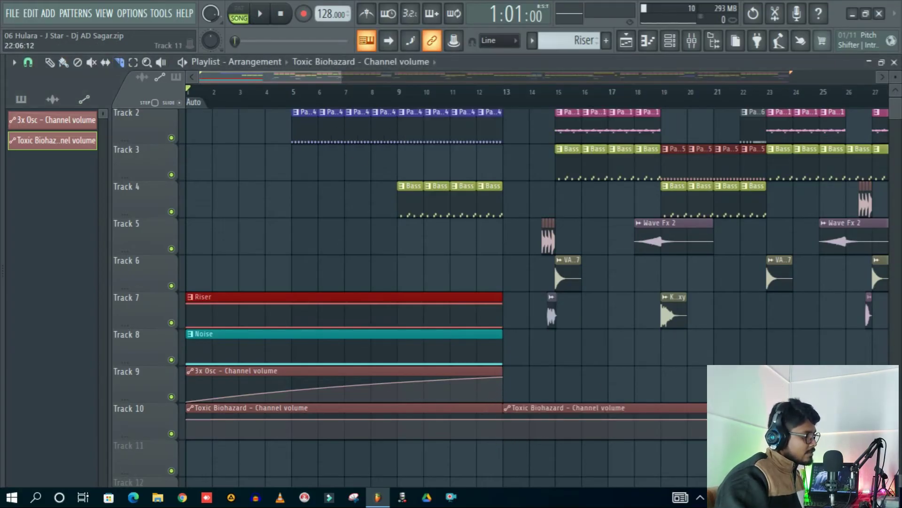
click(547, 411)
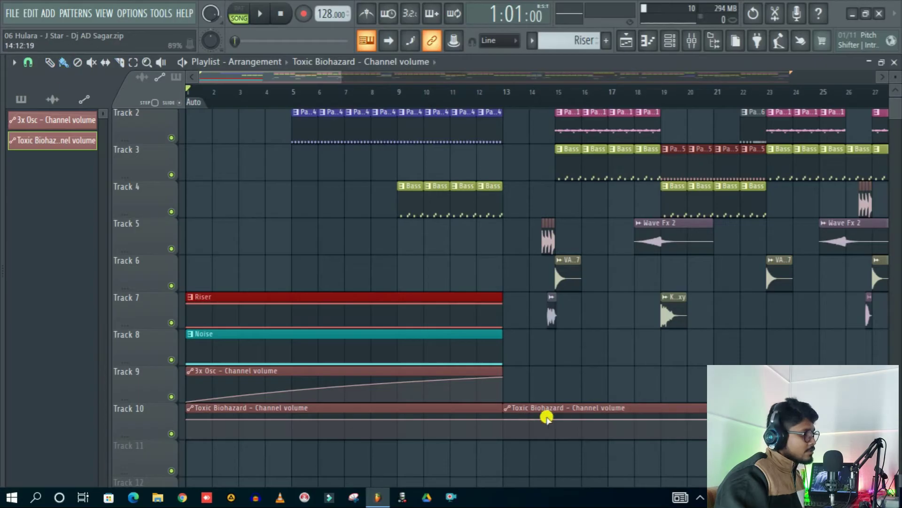
right_click(555, 409)
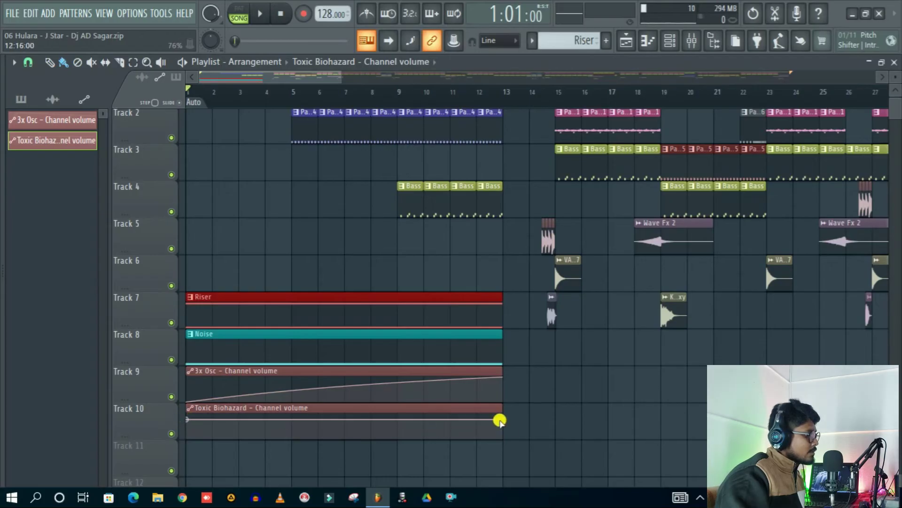
drag(502, 419, 503, 413)
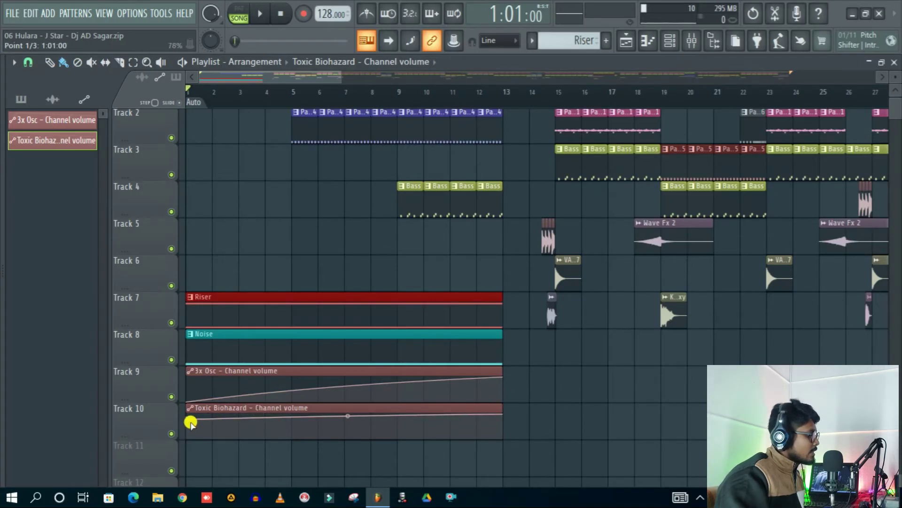
drag(187, 417, 187, 442)
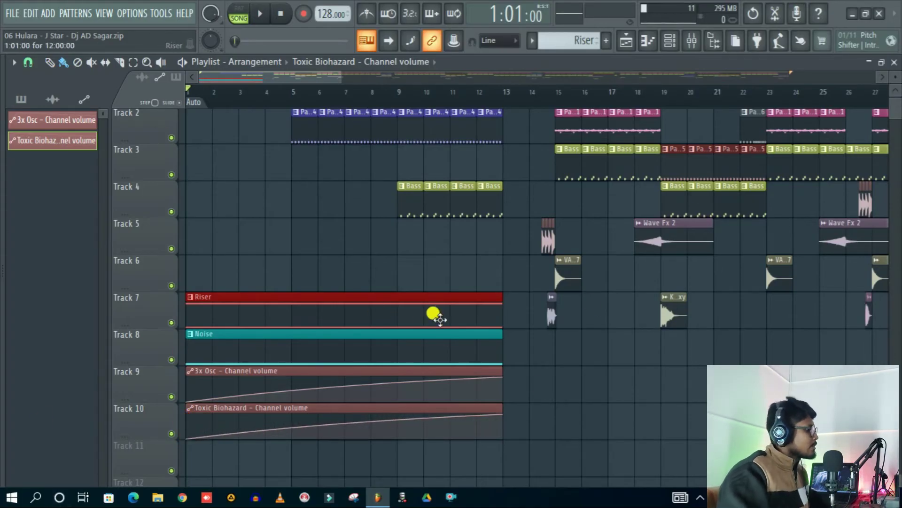
Route the Noise pattern's 3x Osc channel to mixer insert 24.
click(278, 339)
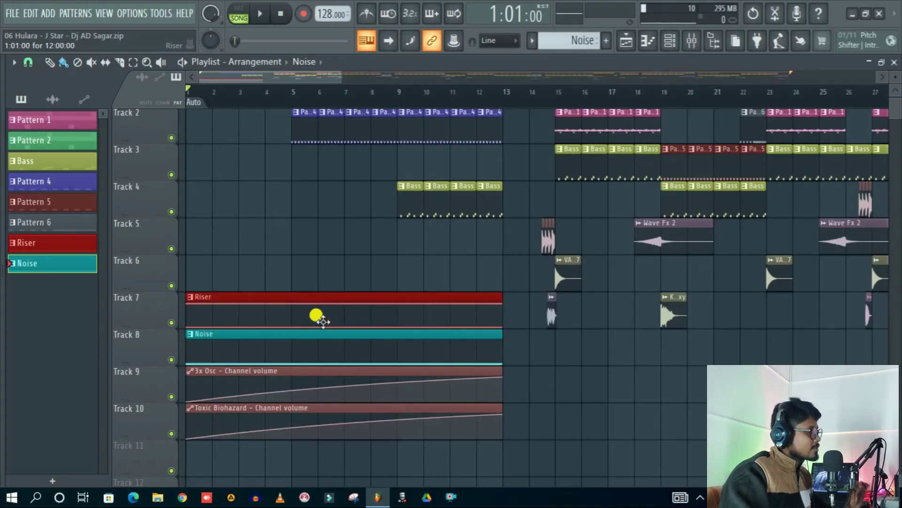
click(676, 45)
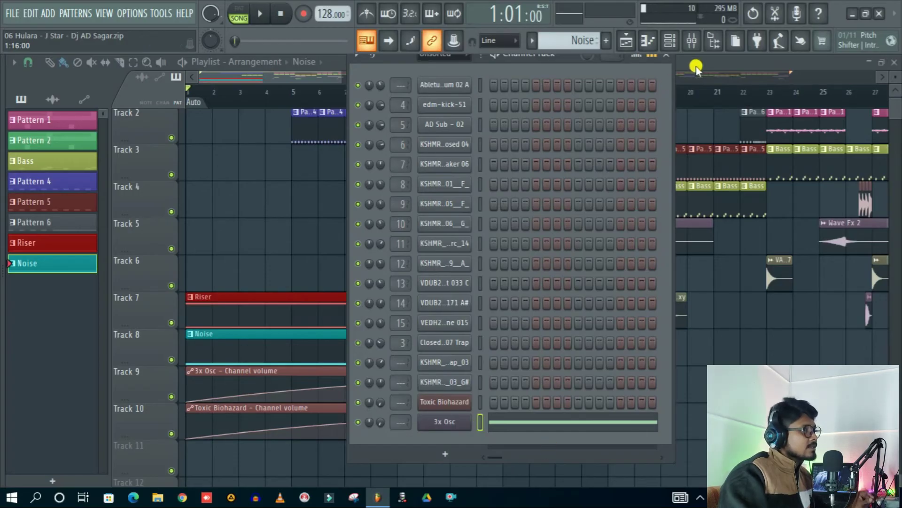
click(691, 41)
scroll(635, 80, down, 5)
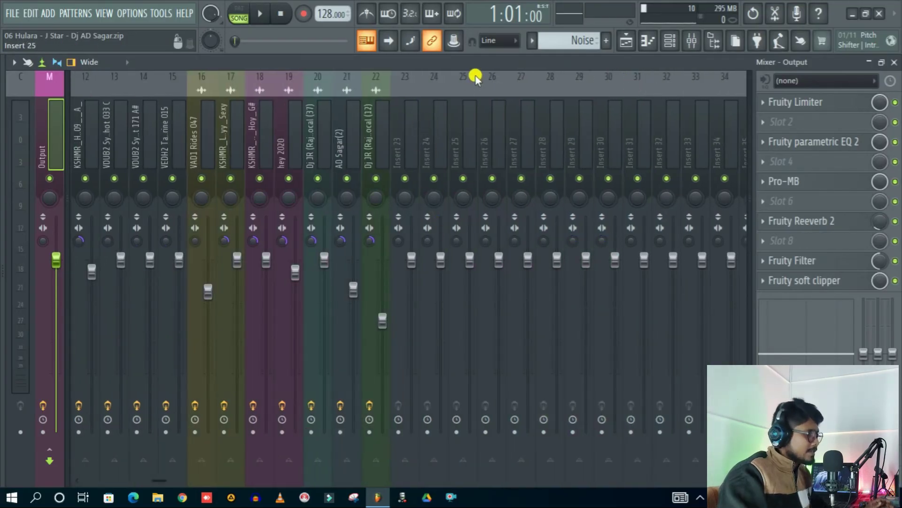
click(428, 131)
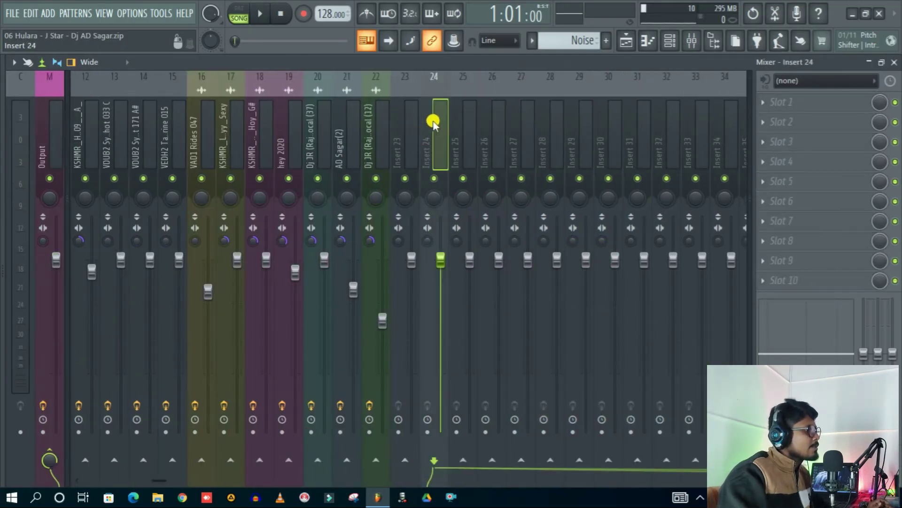
right_click(428, 137)
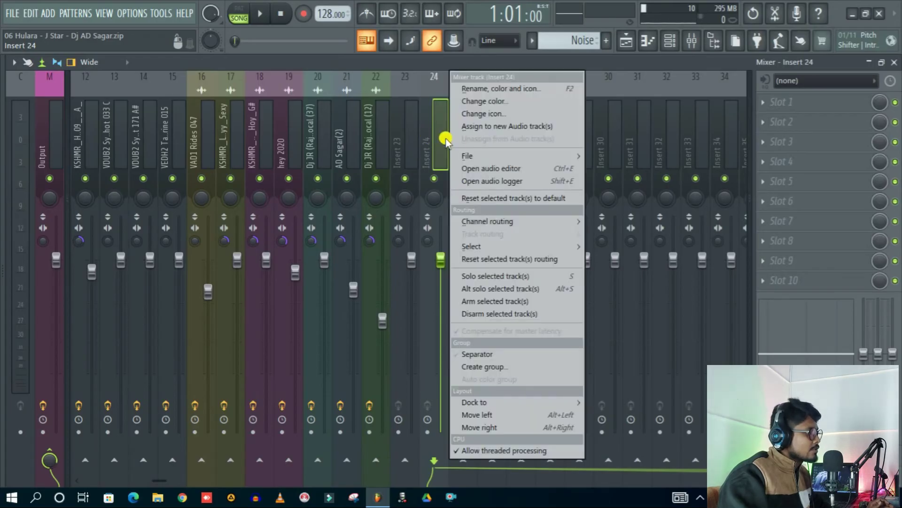
mouse_move(477, 225)
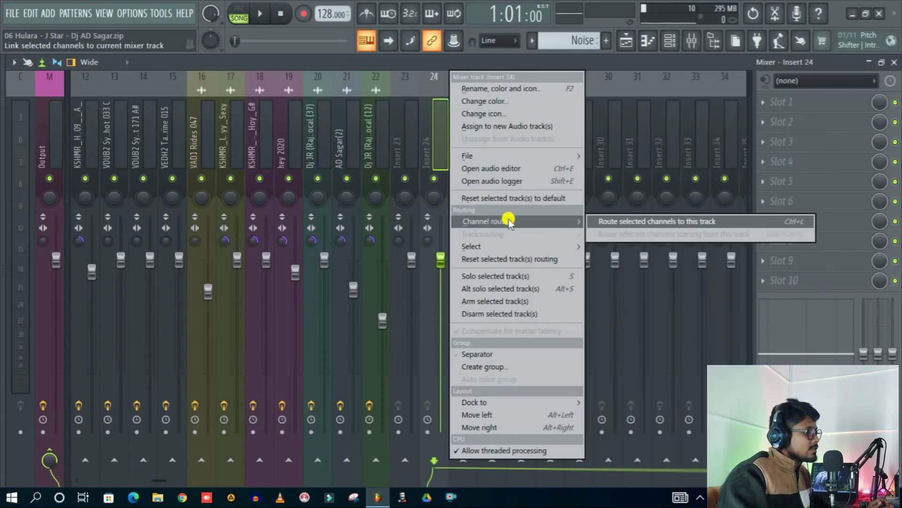
click(604, 225)
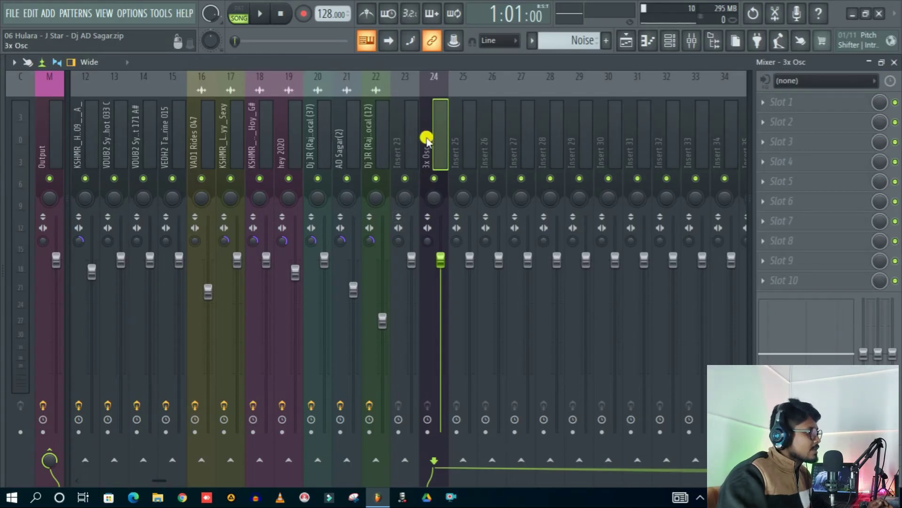
Load Gross Beat in the first effect slot of the 3x Osc mixer track and move its window fully into view.
click(784, 102)
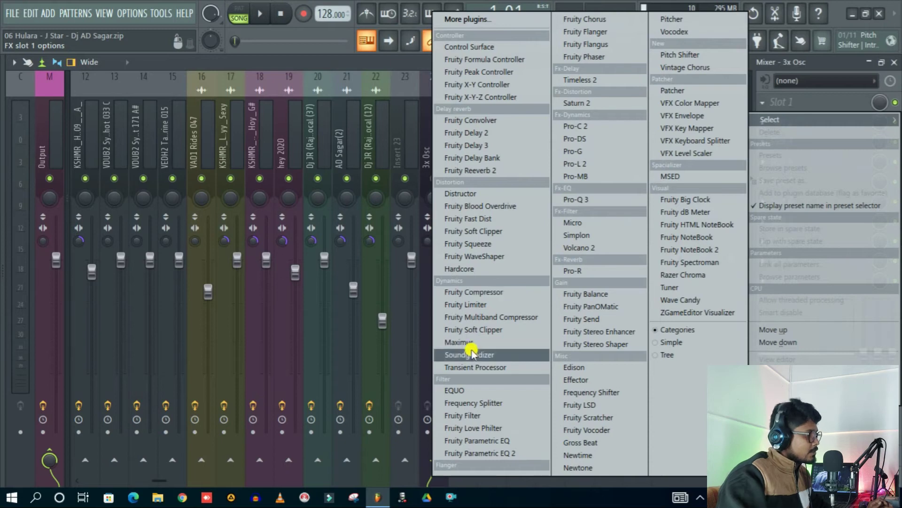
click(580, 443)
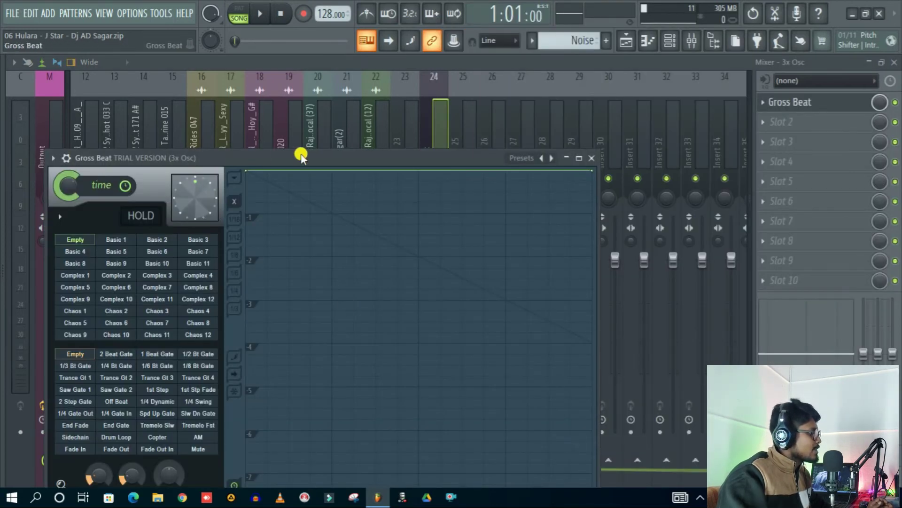
drag(302, 152, 414, 91)
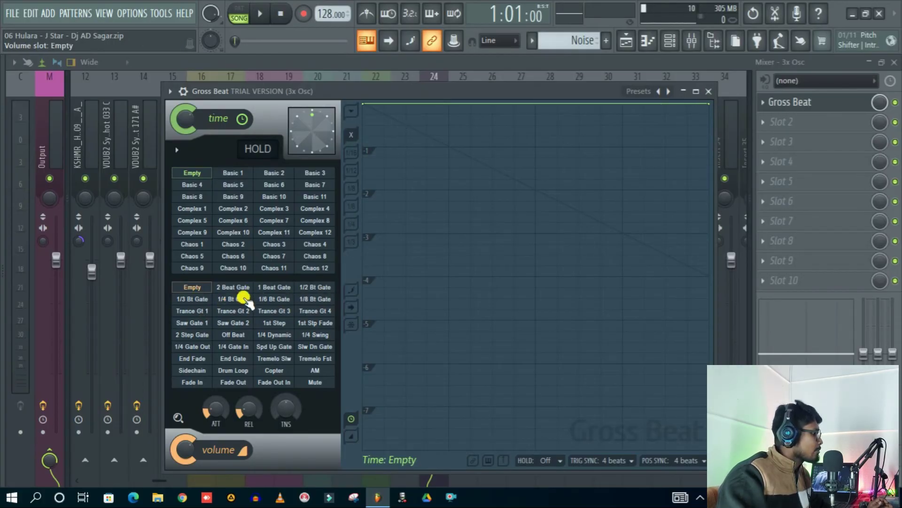
click(242, 298)
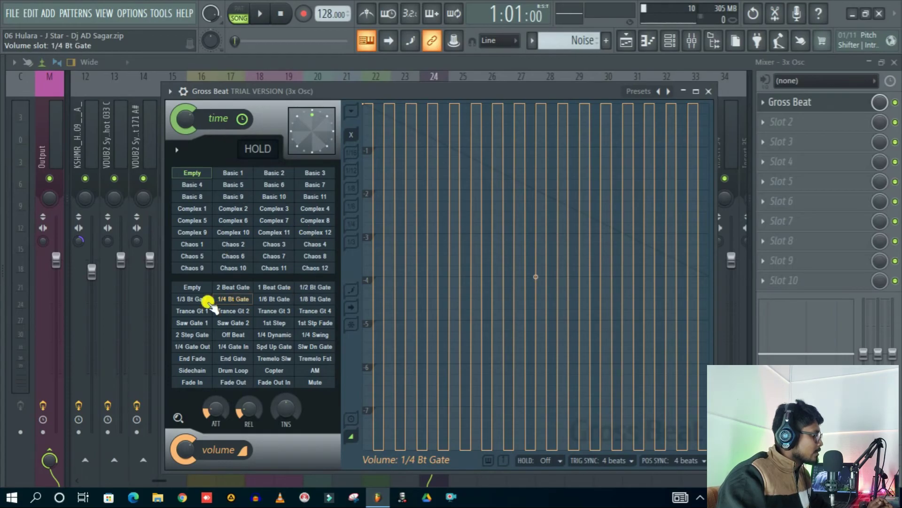
click(190, 287)
click(201, 185)
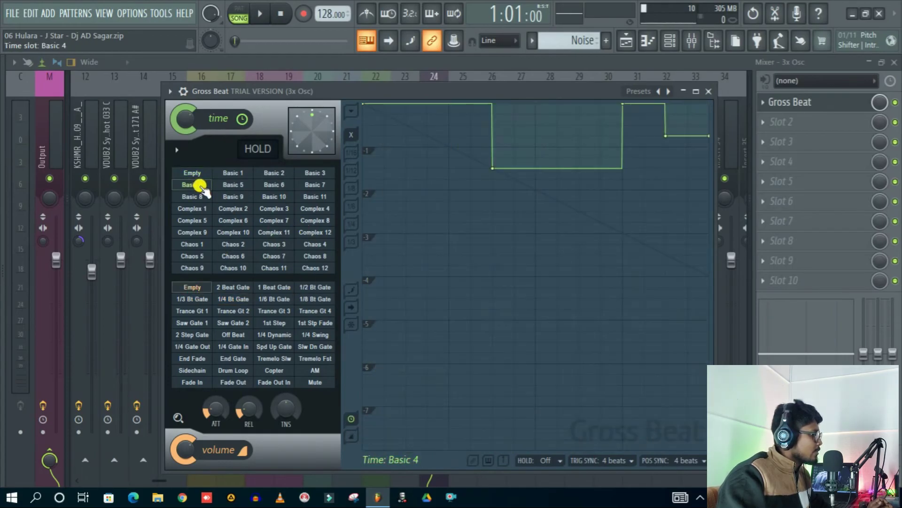
click(193, 175)
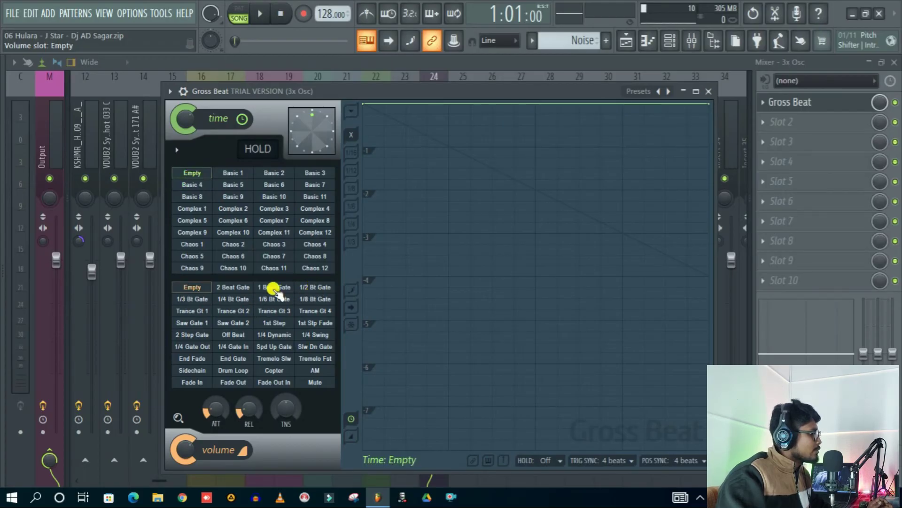
Set Gross Beat's volume slot to 1 Beat Gate for the 3x Osc track, and return to the playlist.
click(274, 288)
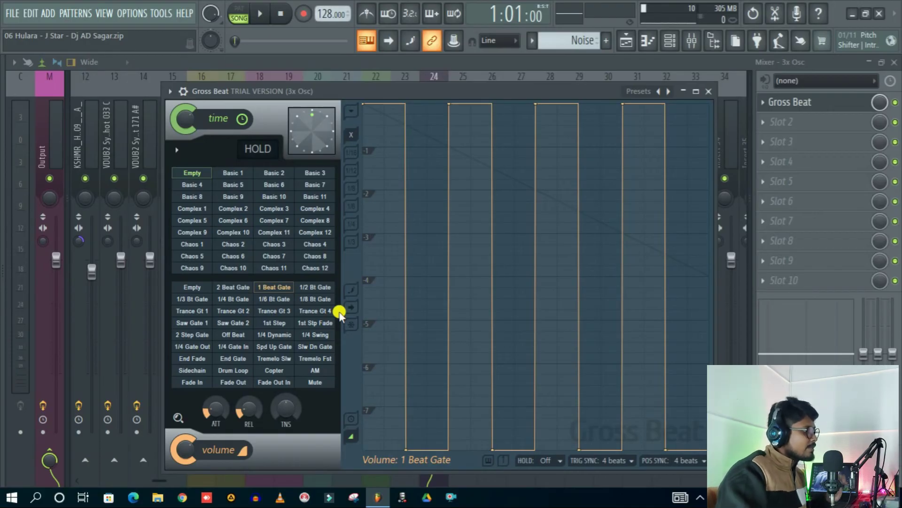
click(708, 91)
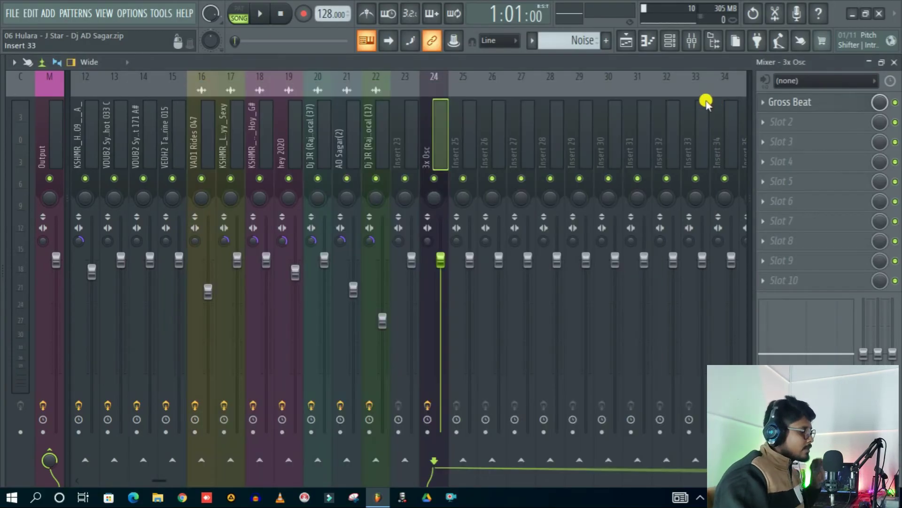
click(894, 62)
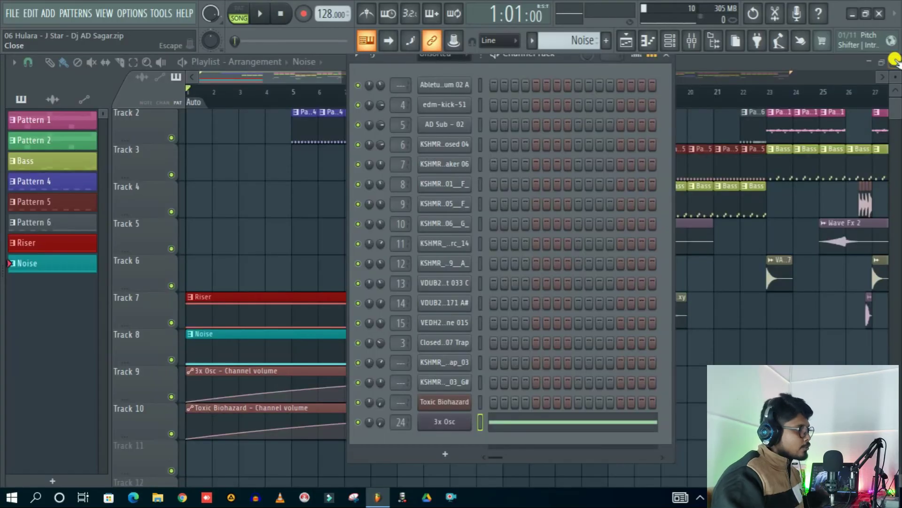
click(665, 59)
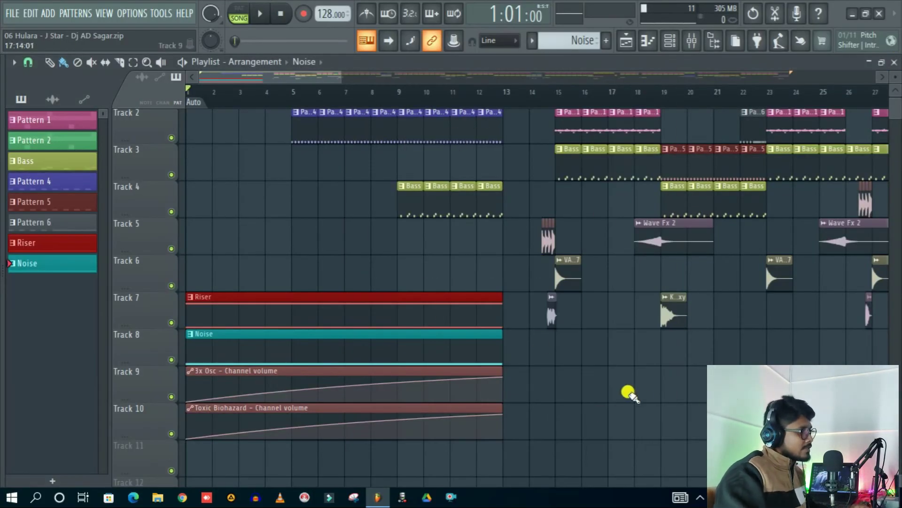
Play the intro from bar 1 to hear the gated noise with the riser, and stop playback.
scroll(629, 395, up, 1)
key(space)
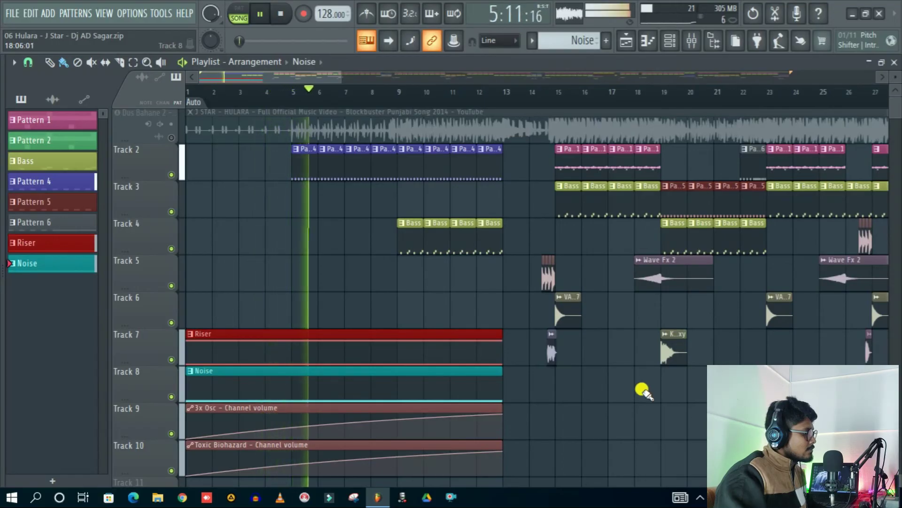
key(space)
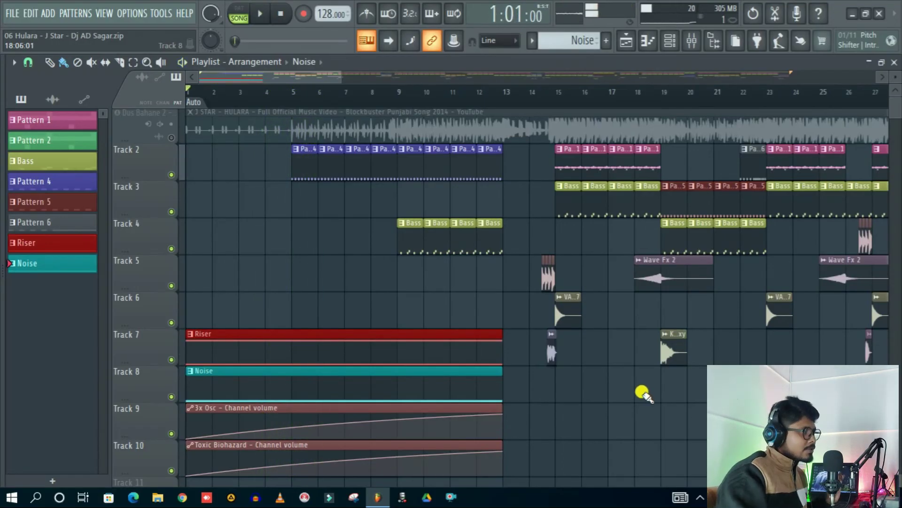
Lower the 3x Osc mixer track's volume fader to about 76%, and return to the playlist.
click(691, 46)
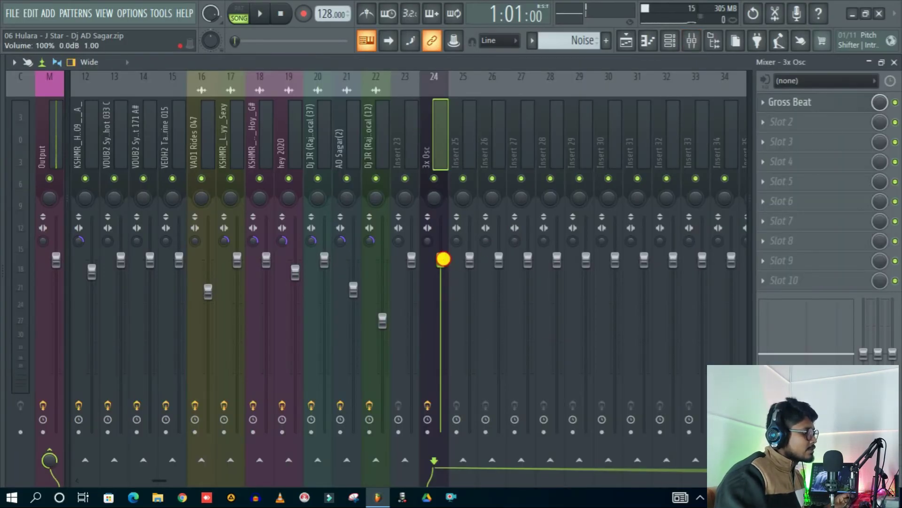
drag(443, 259, 445, 328)
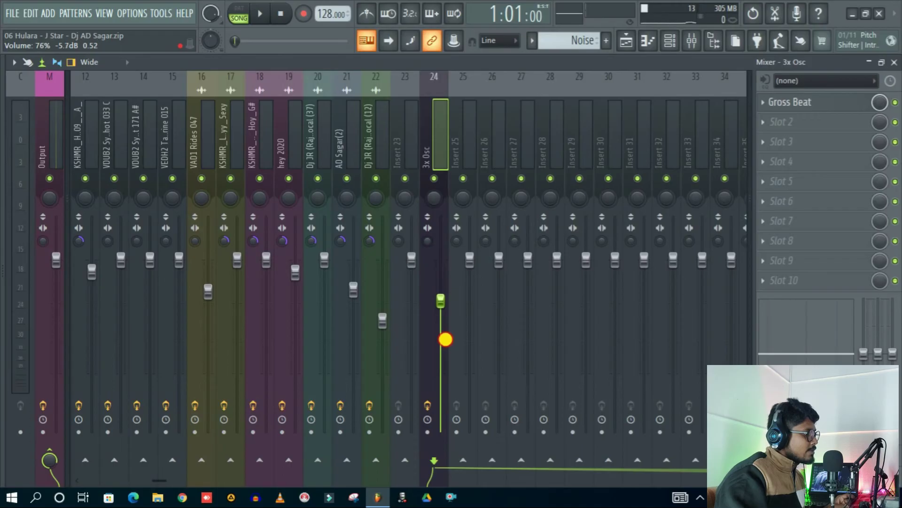
click(893, 62)
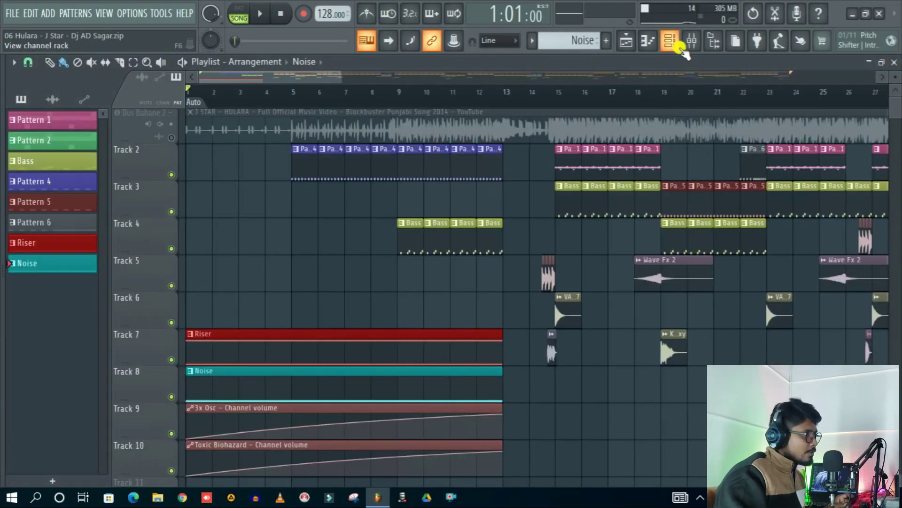
Set the Toxic Biohazard channel volume to about 37%, and play the intro from bar 1 in the playlist.
click(670, 42)
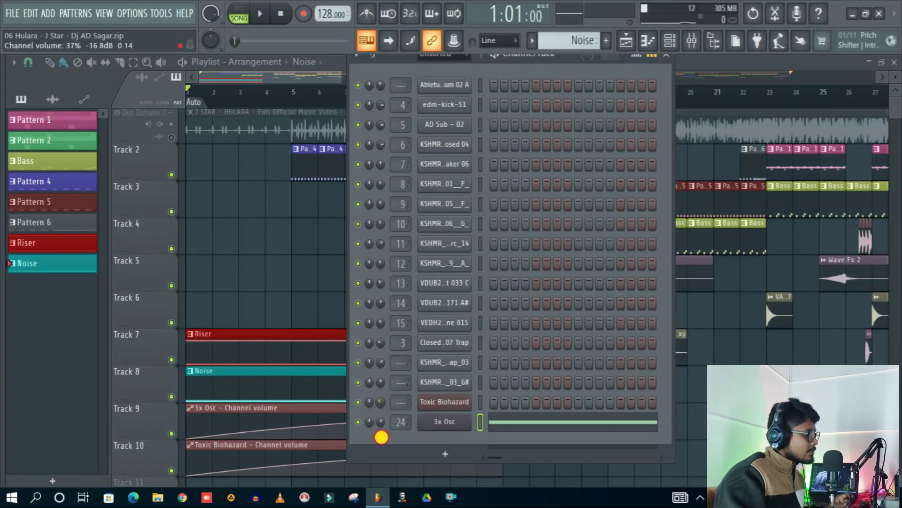
key(space)
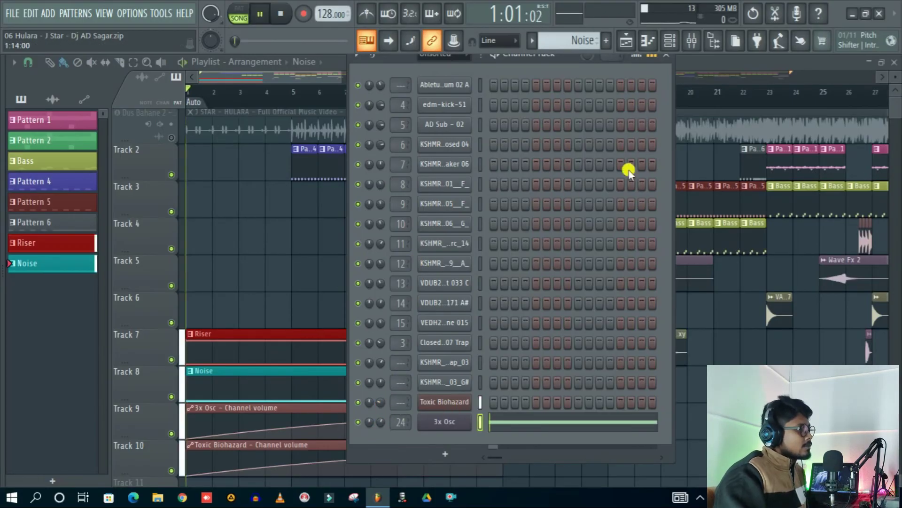
click(671, 63)
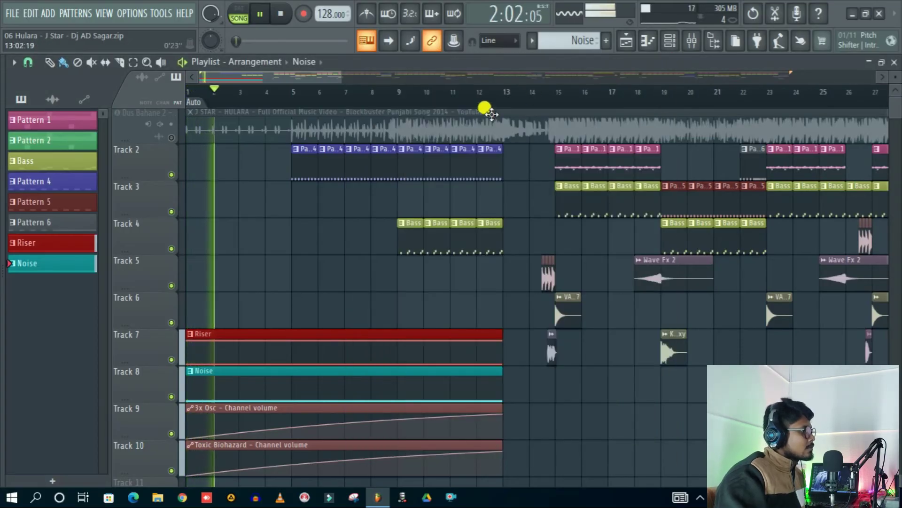
Listen to the intro playing through the buildup and into the drop at bar 15, and stop playback.
scroll(569, 91, down, 2)
scroll(589, 410, down, 2)
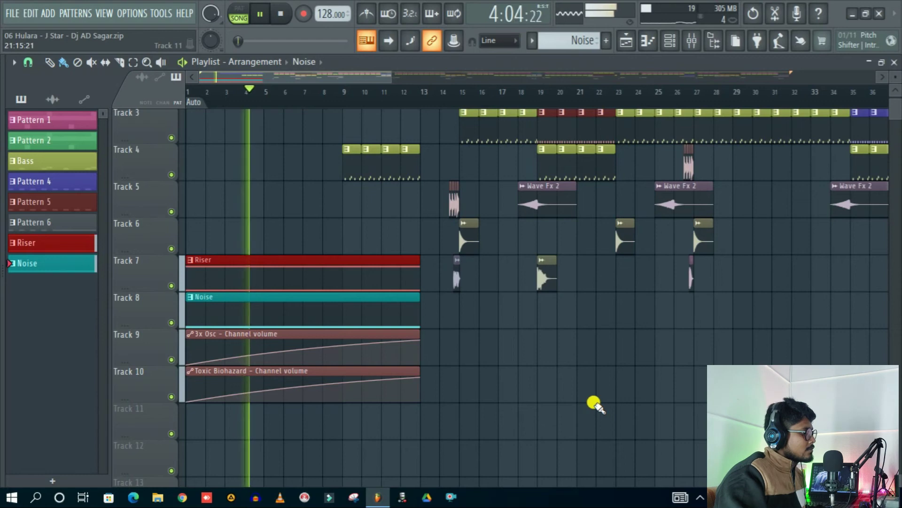
scroll(594, 403, up, 1)
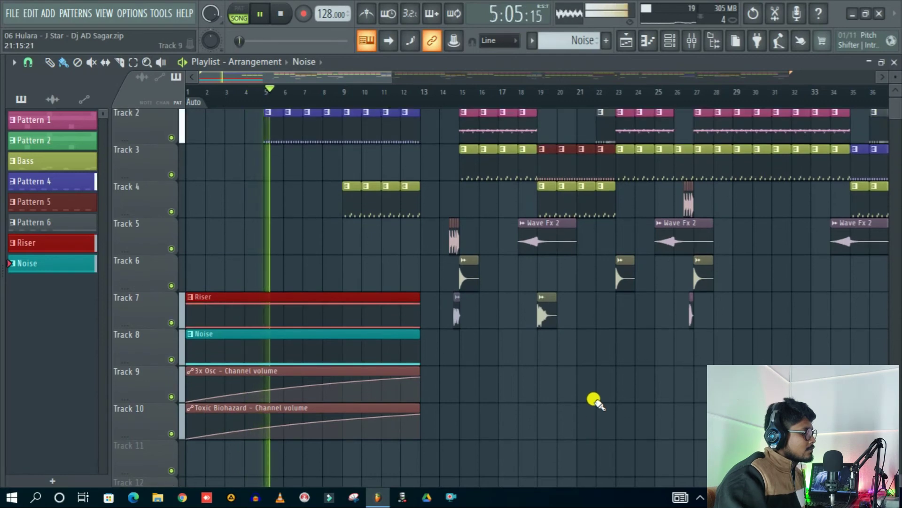
scroll(594, 404, up, 1)
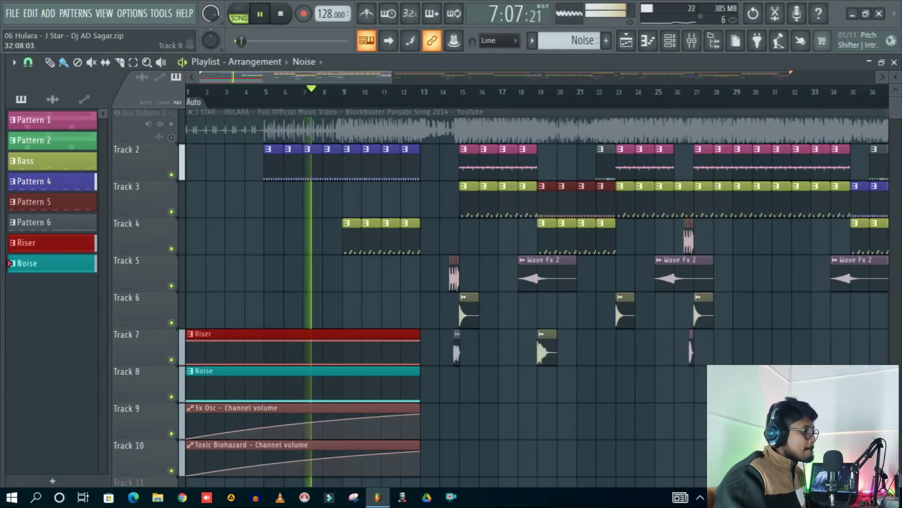
scroll(595, 403, down, 5)
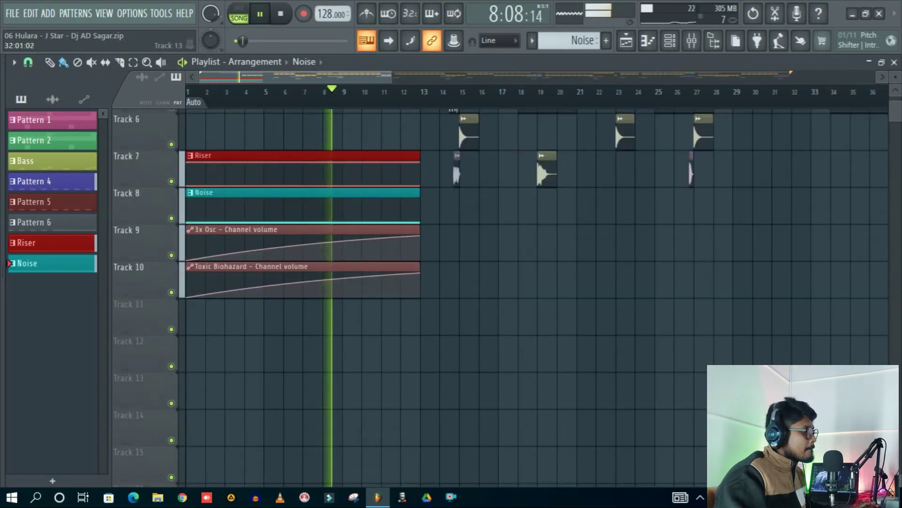
scroll(535, 296, up, 4)
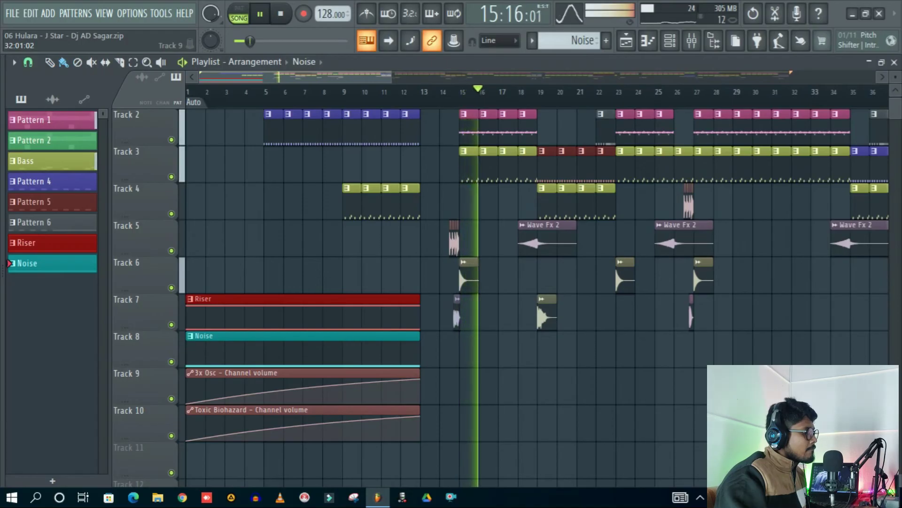
key(space)
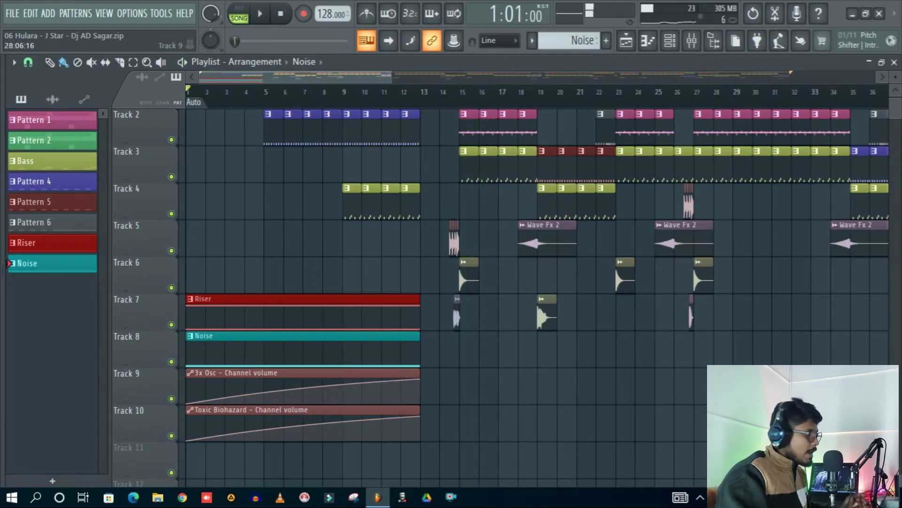
Lower the 3x Osc mixer track's volume fader further, and return to the playlist.
click(668, 45)
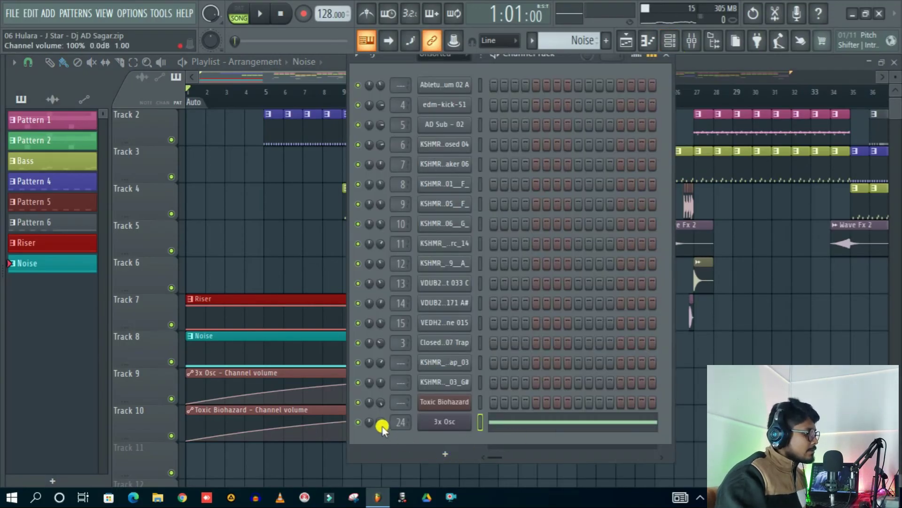
click(666, 57)
click(691, 40)
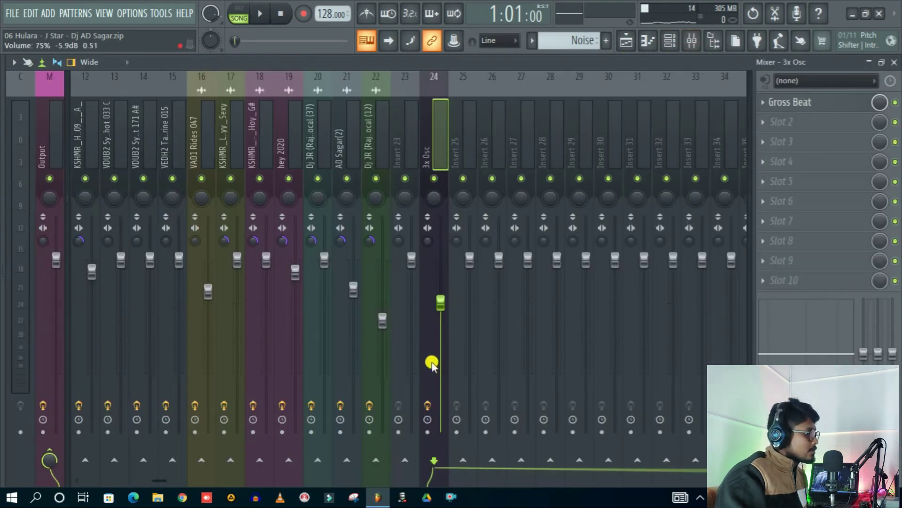
drag(441, 303, 437, 391)
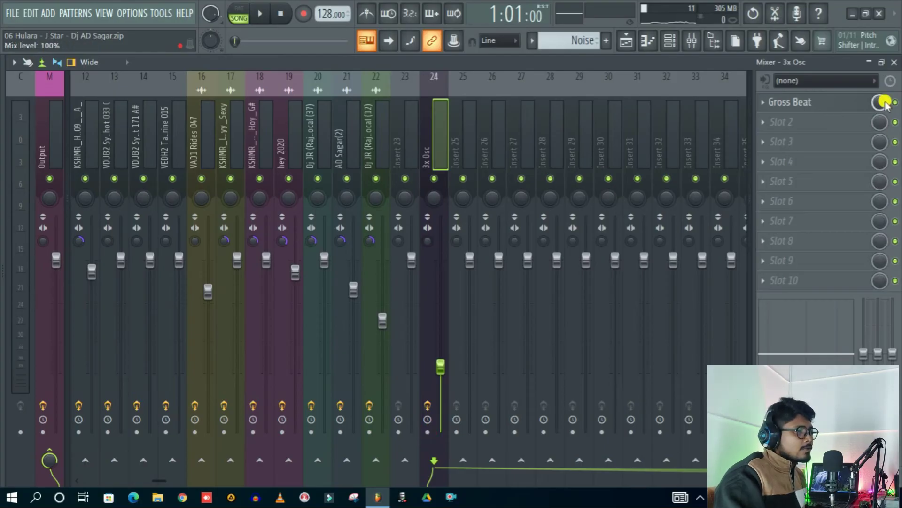
click(894, 61)
Lower the Toxic Biohazard channel volume in the channel rack, and route the channel to mixer track Insert 23.
click(669, 40)
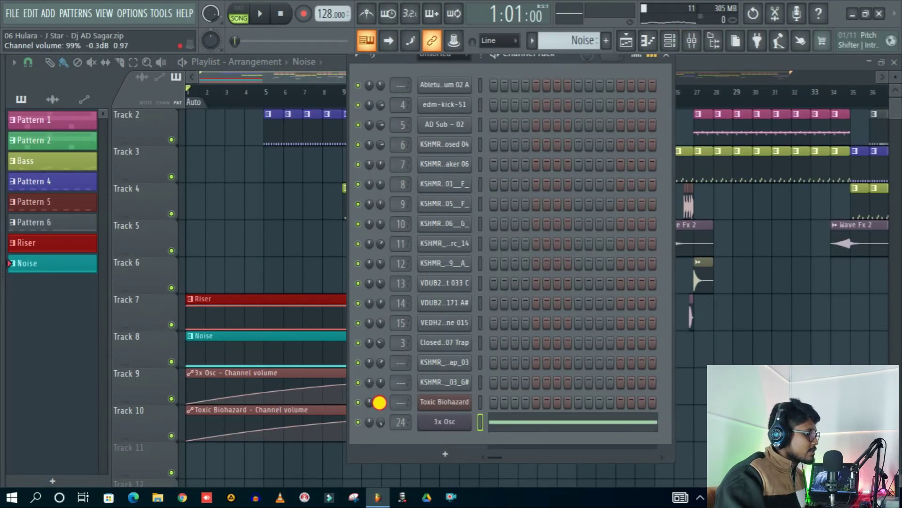
drag(379, 403, 381, 440)
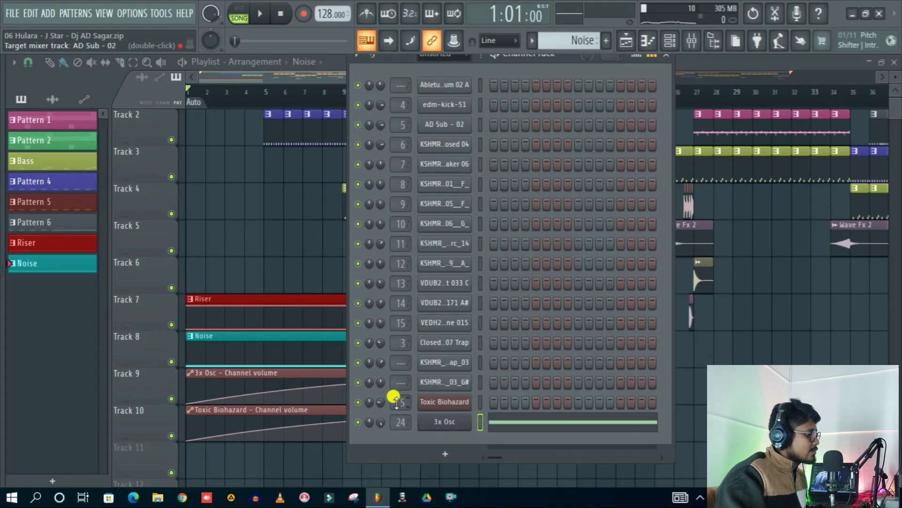
scroll(397, 402, up, 5)
scroll(397, 401, up, 1)
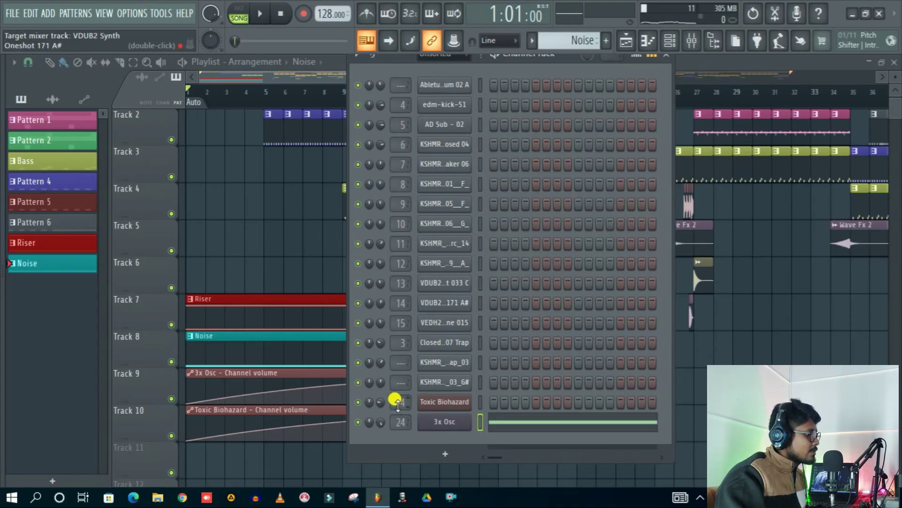
scroll(398, 405, up, 1)
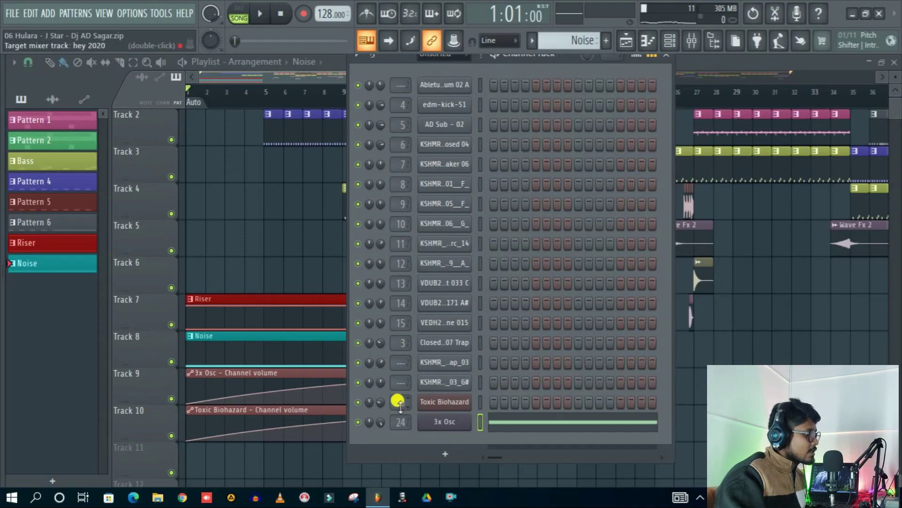
scroll(397, 402, up, 1)
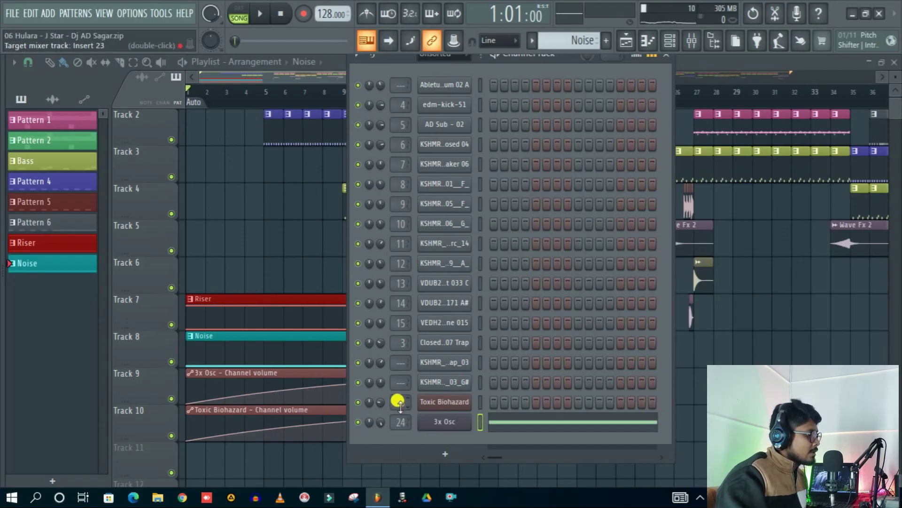
Lower the Insert 23 mixer track's volume fader to about the level of the 3x Osc track's fader.
click(672, 60)
click(692, 41)
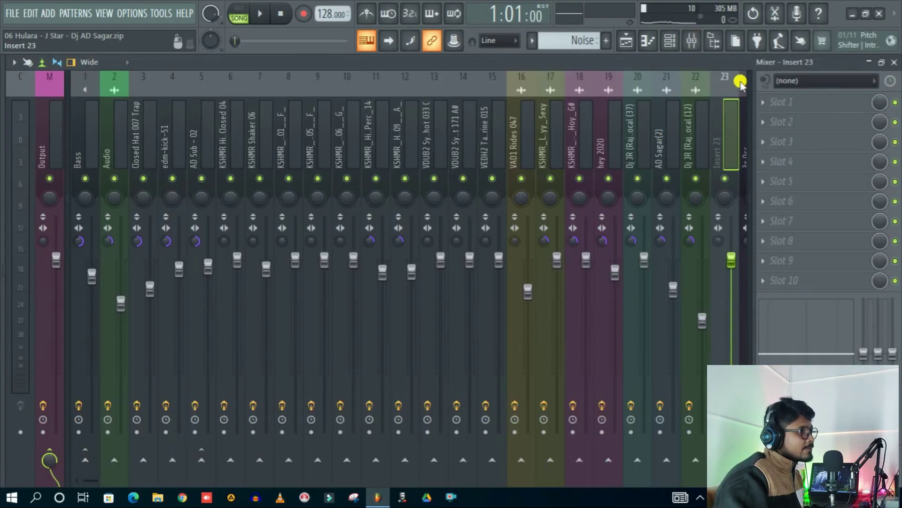
scroll(709, 83, right, 5)
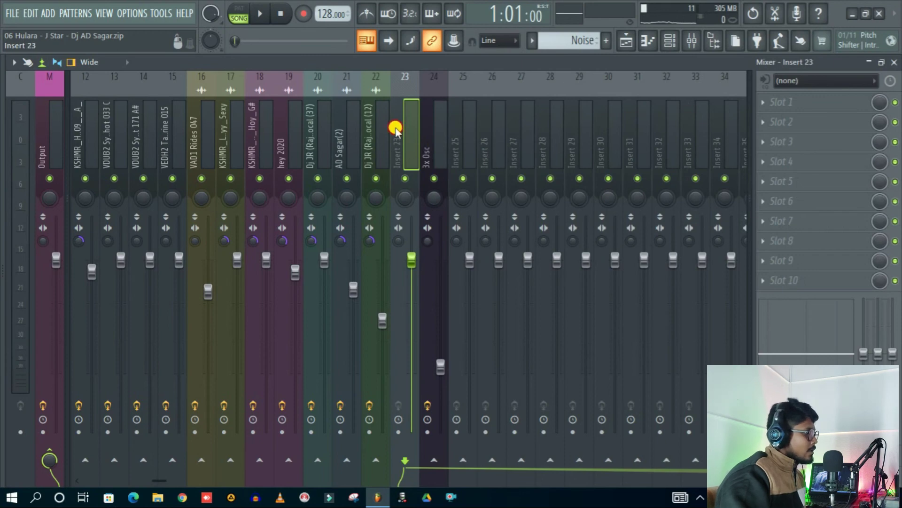
drag(413, 258, 417, 463)
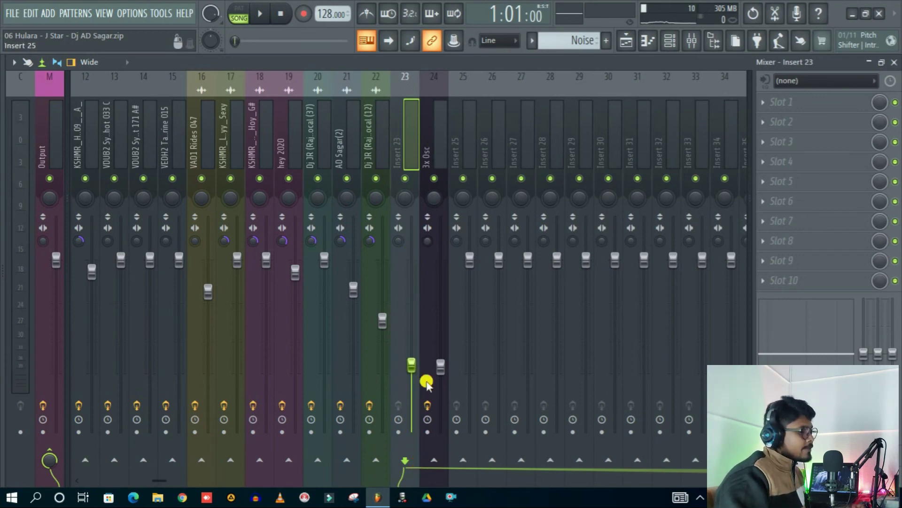
Play the intro from bar 1 into the drop with the mixer closed to hear the new levels, and stop playback.
key(space)
click(895, 62)
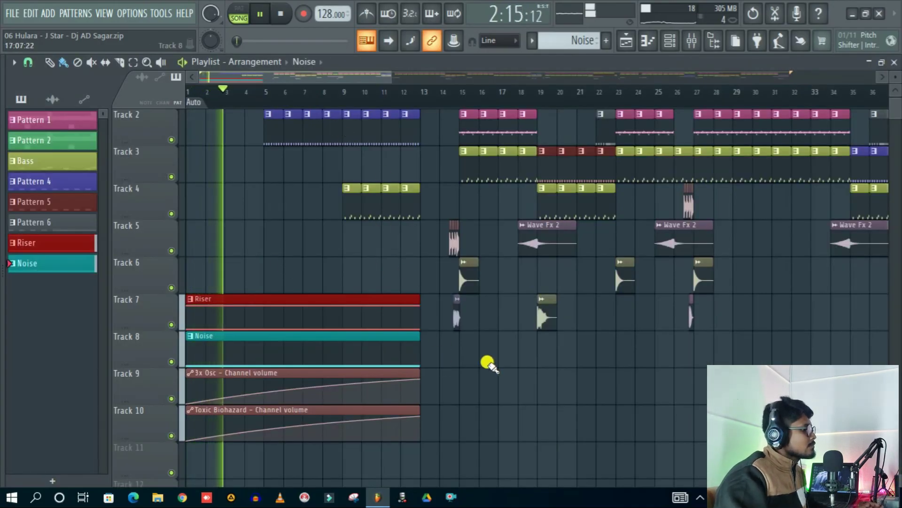
scroll(526, 362, up, 2)
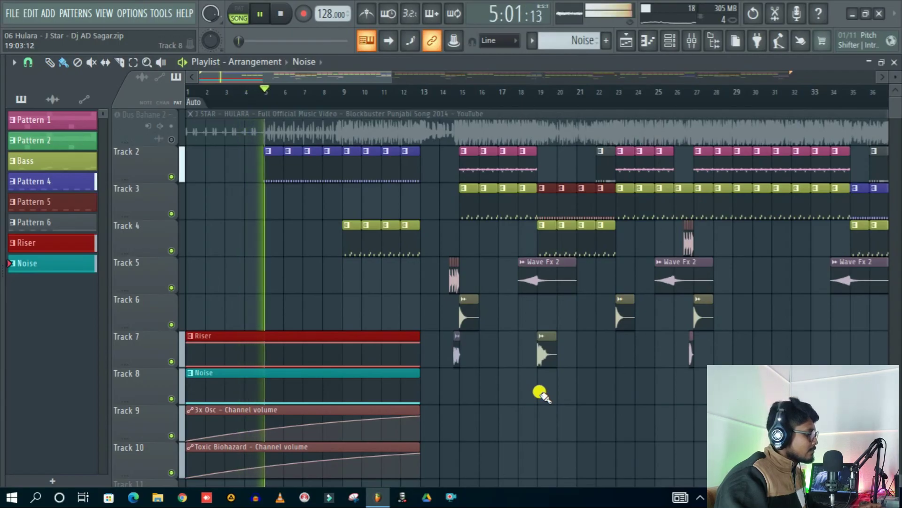
scroll(487, 404, down, 2)
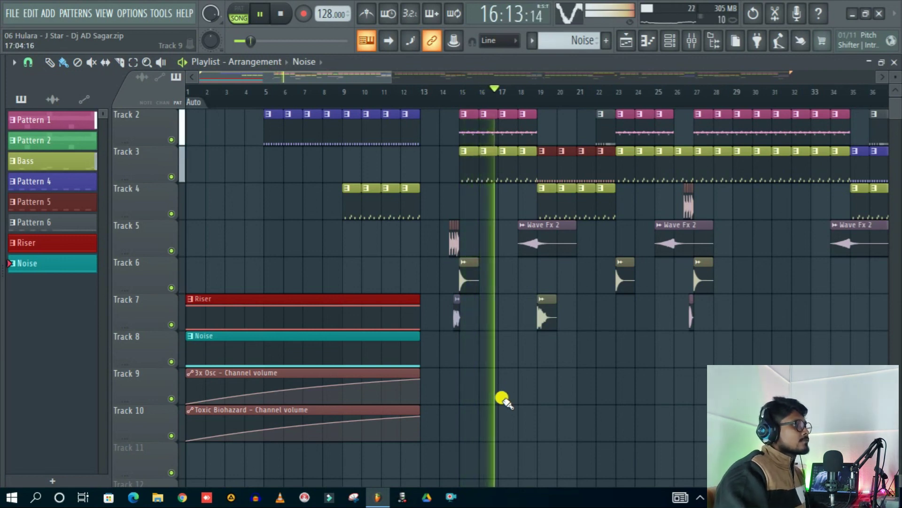
key(space)
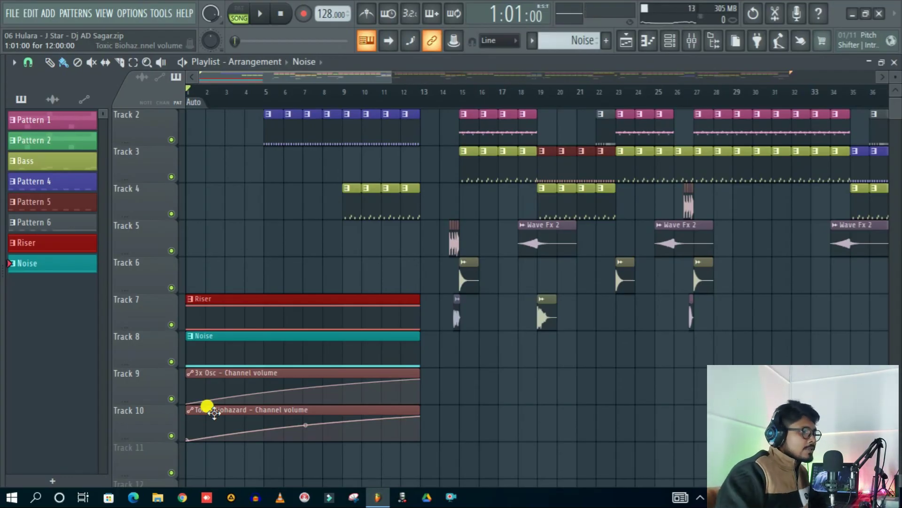
Play the buildup again from bar 1, skipping ahead to bars 5 and 9, and stop playback near its end.
scroll(353, 256, up, 1)
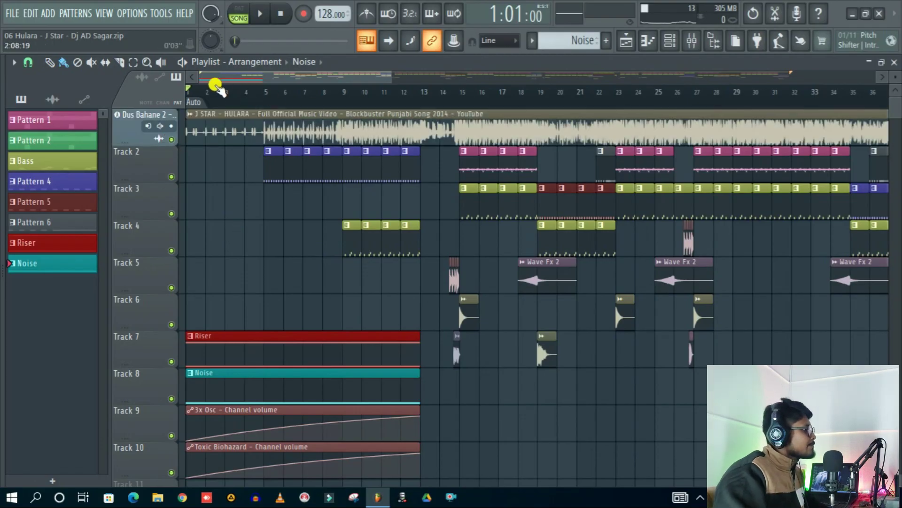
key(space)
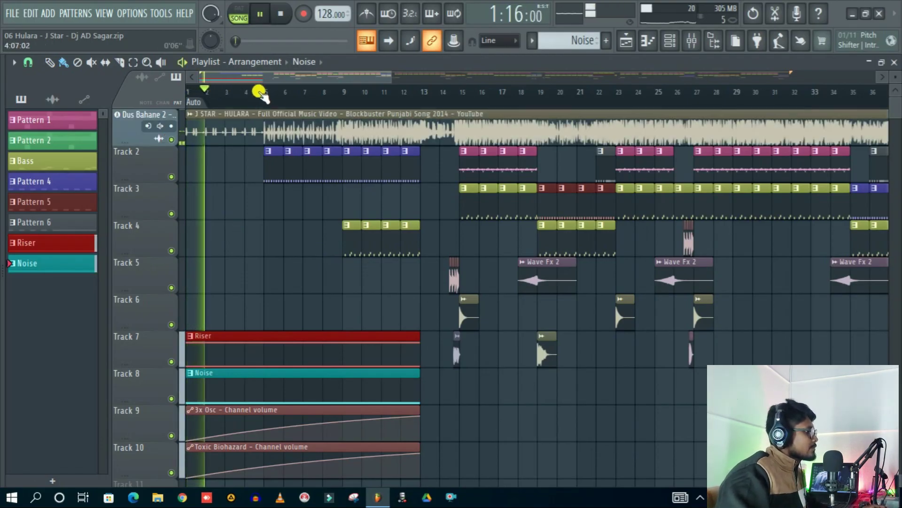
click(250, 90)
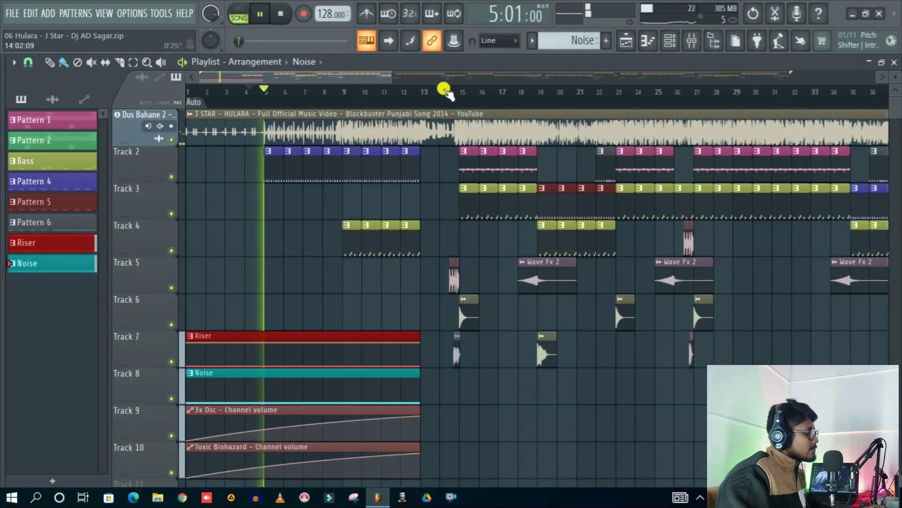
scroll(417, 93, down, 3)
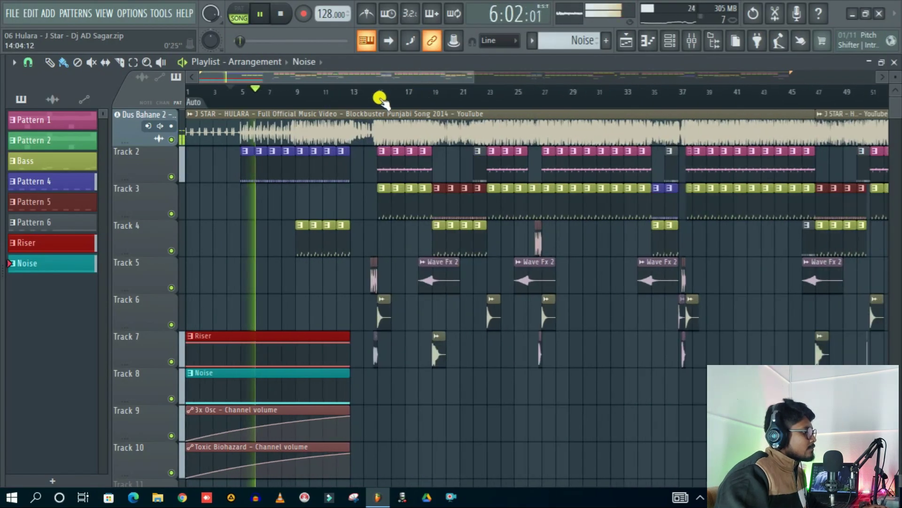
scroll(295, 97, up, 4)
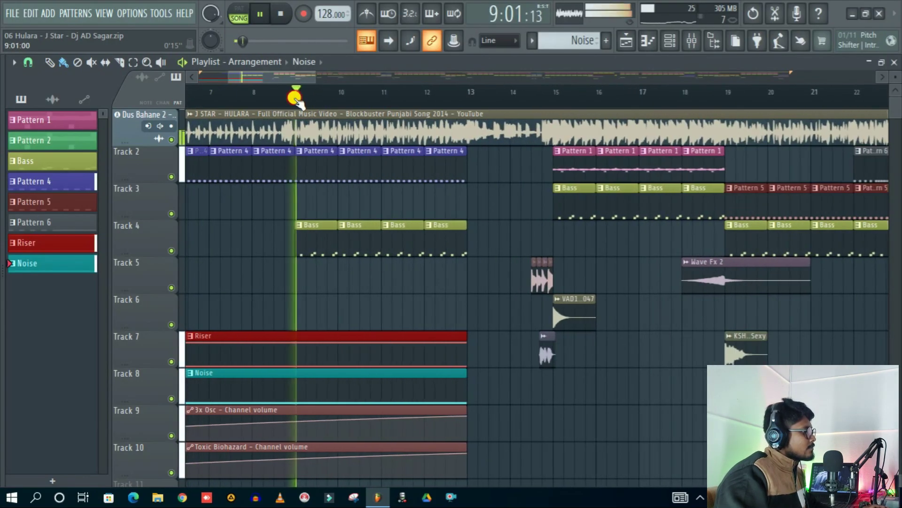
scroll(360, 97, down, 3)
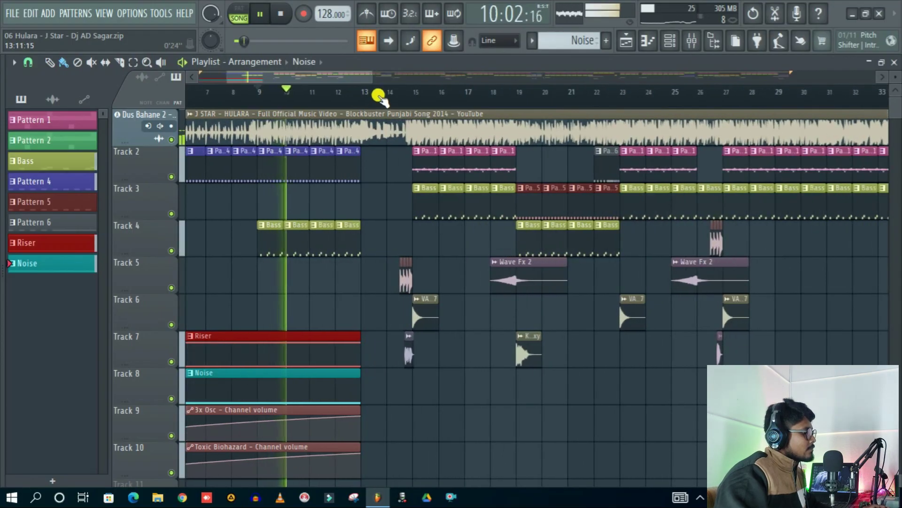
scroll(377, 94, down, 3)
scroll(441, 393, down, 1)
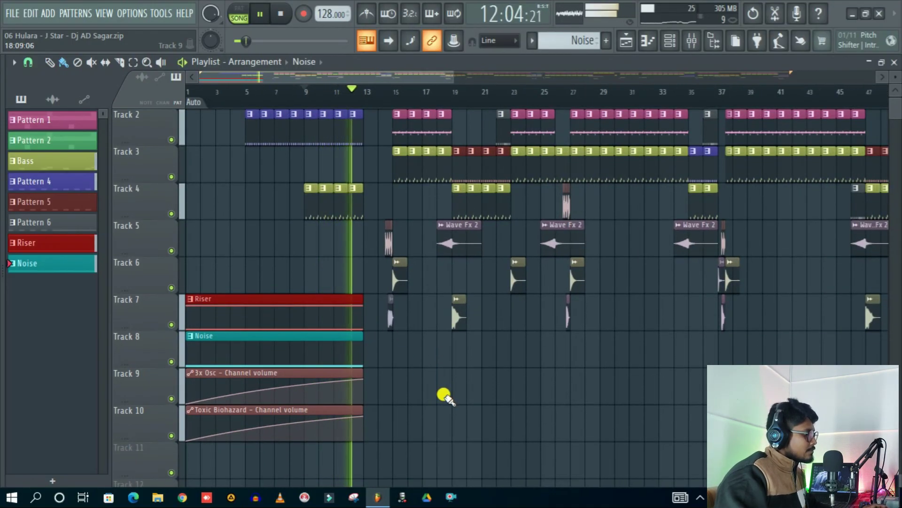
key(space)
scroll(444, 394, down, 1)
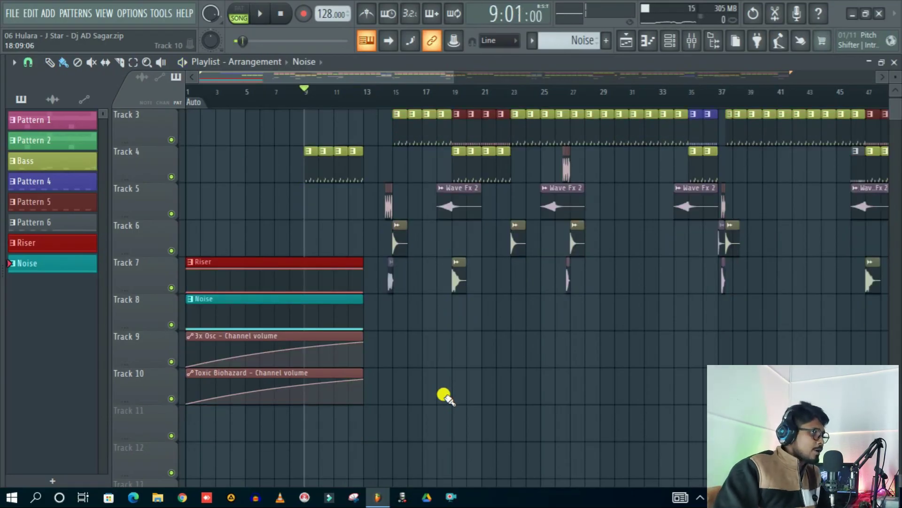